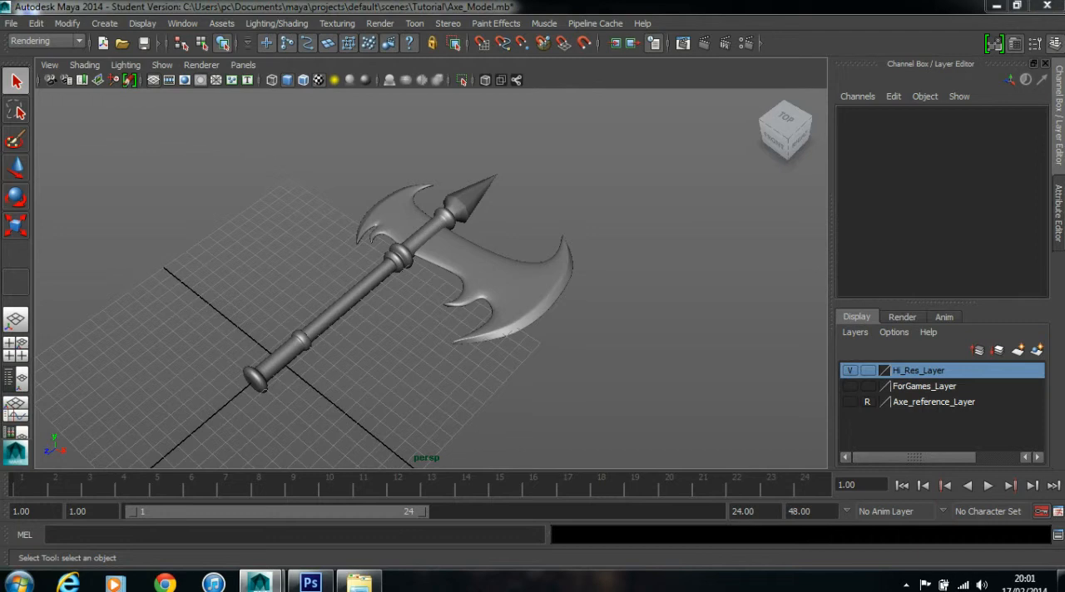
- Switch to the Polygons menu set, open the UV Texture Editor and select the whole hi-res axe to display its UV layout
{"action": "left_click_drag", "start_coordinate": [433, 279], "coordinate": [401, 283]}
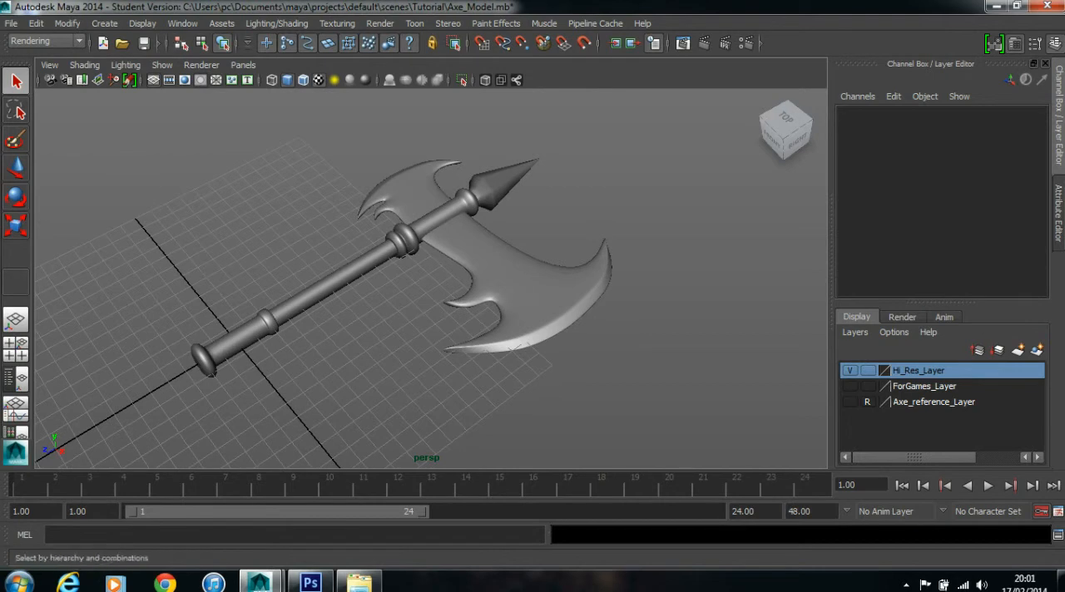
{"action": "left_click", "coordinate": [45, 41]}
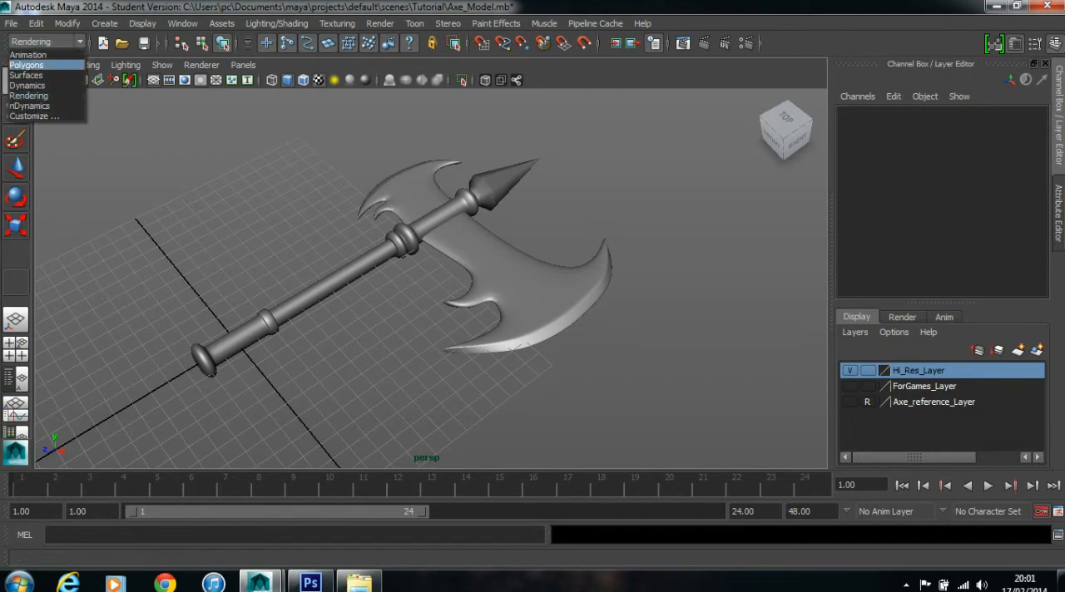
{"action": "left_click", "coordinate": [27, 65]}
{"action": "left_click", "coordinate": [538, 23]}
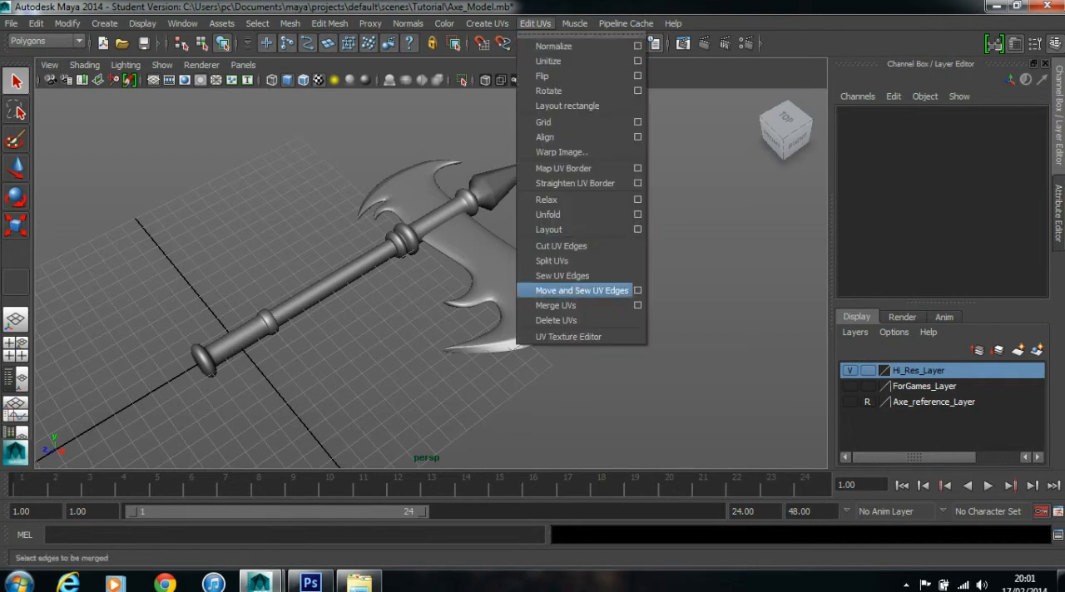
{"action": "left_click", "coordinate": [586, 336]}
{"action": "left_click_drag", "start_coordinate": [141, 141], "coordinate": [412, 416]}
{"action": "scroll", "coordinate": [749, 310], "scroll_direction": "down", "scroll_amount": 5}
{"action": "scroll", "coordinate": [747, 311], "scroll_direction": "down", "scroll_amount": 2}
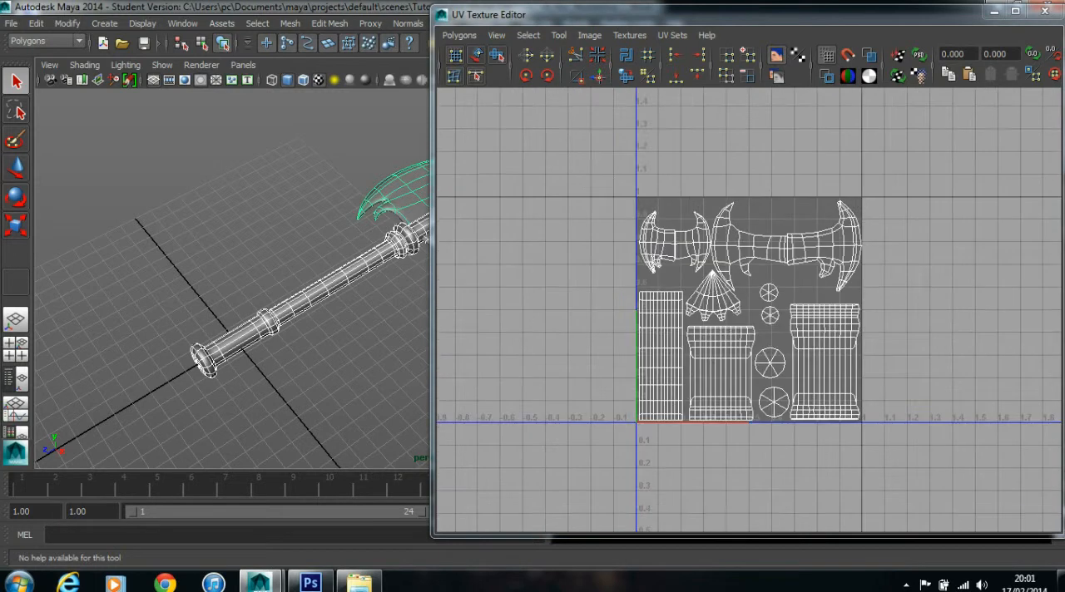
- Hide Hi_Res_Layer, show ForGames_Layer and select the whole low-res axe to examine its UV layout
{"action": "left_click_drag", "start_coordinate": [707, 14], "coordinate": [350, 368]}
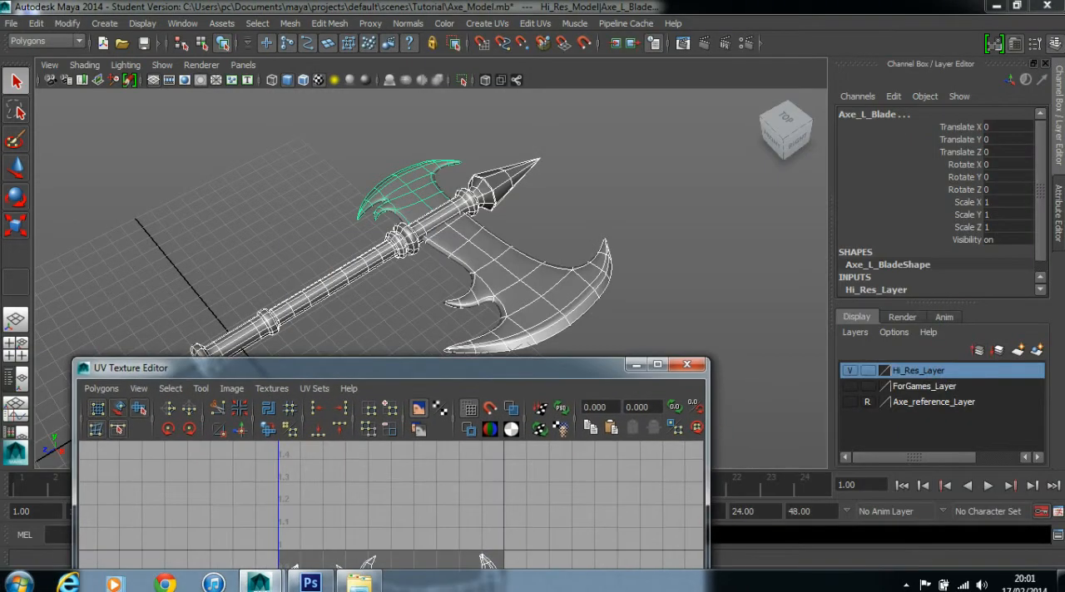
{"action": "left_click", "coordinate": [850, 370]}
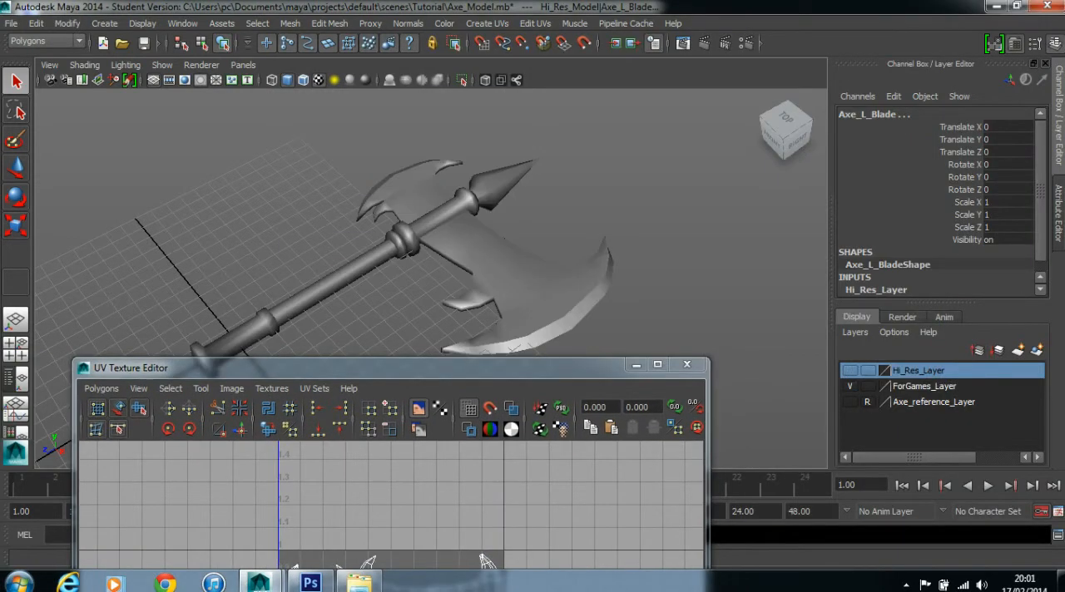
{"action": "left_click", "coordinate": [850, 386]}
{"action": "left_click_drag", "start_coordinate": [619, 191], "coordinate": [189, 347]}
{"action": "left_click_drag", "start_coordinate": [350, 367], "coordinate": [659, 118]}
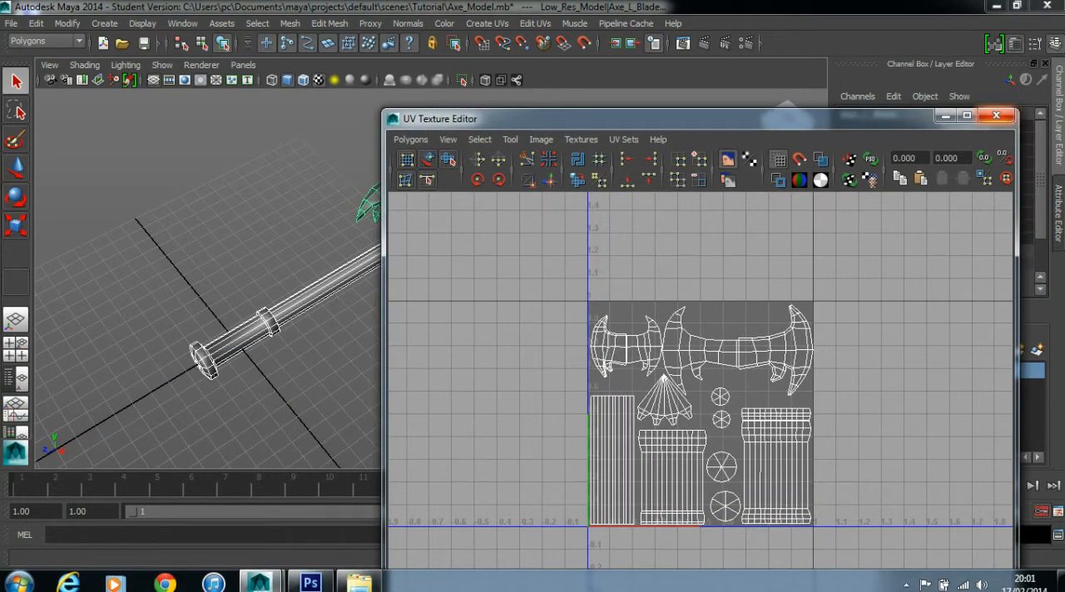
- Close the UV Texture Editor, hide ForGames_Layer and show Hi_Res_Layer
{"action": "left_click", "coordinate": [996, 115]}
{"action": "left_click", "coordinate": [849, 386]}
{"action": "left_click", "coordinate": [850, 371]}
{"action": "left_click_drag", "start_coordinate": [424, 275], "coordinate": [461, 278]}
{"action": "scroll", "coordinate": [431, 278], "scroll_direction": "up", "scroll_amount": 3}
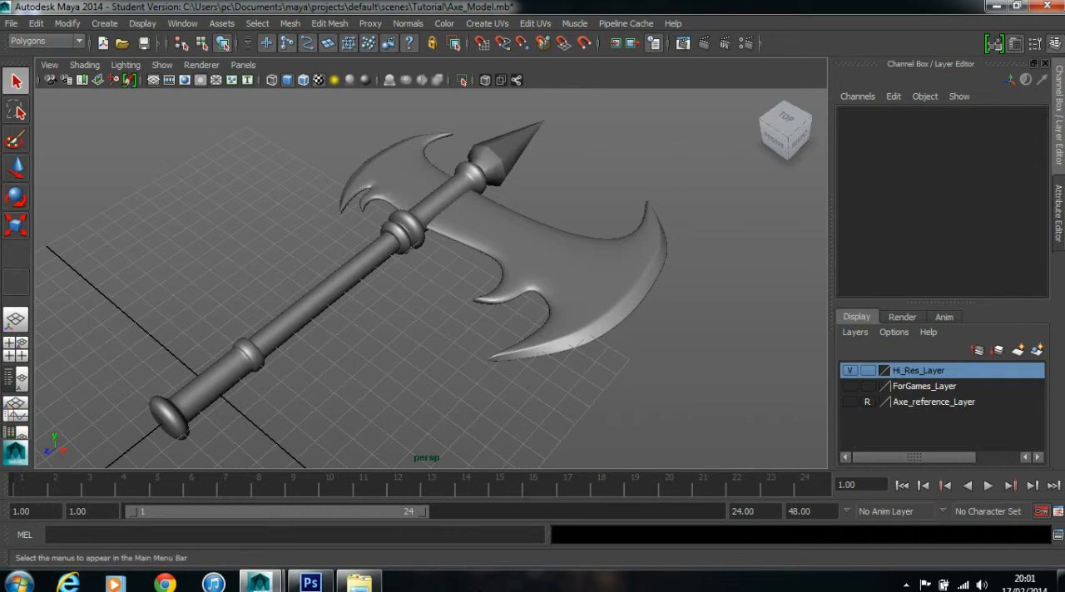
- Reopen the UV Texture Editor with all hi-res axe parts selected and turn off their smooth mesh preview
{"action": "left_click", "coordinate": [535, 23]}
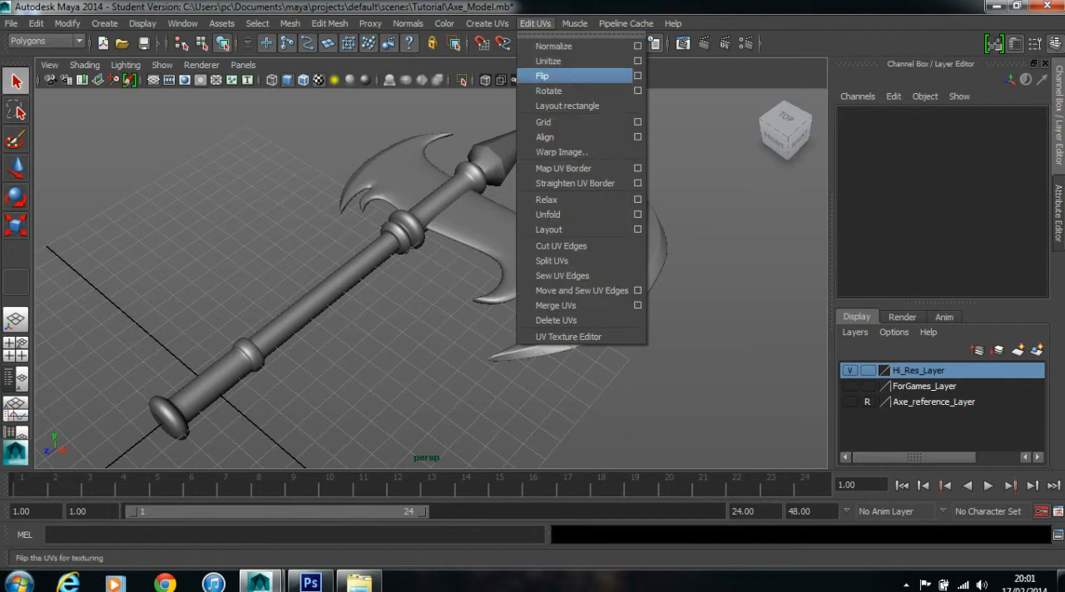
{"action": "left_click", "coordinate": [568, 336]}
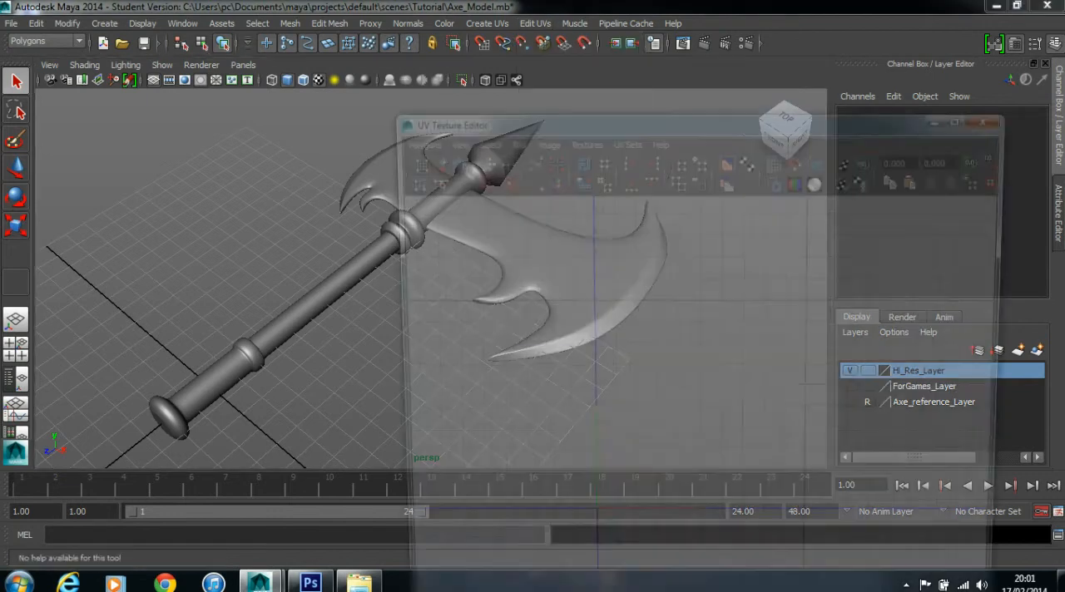
{"action": "left_click", "coordinate": [384, 229]}
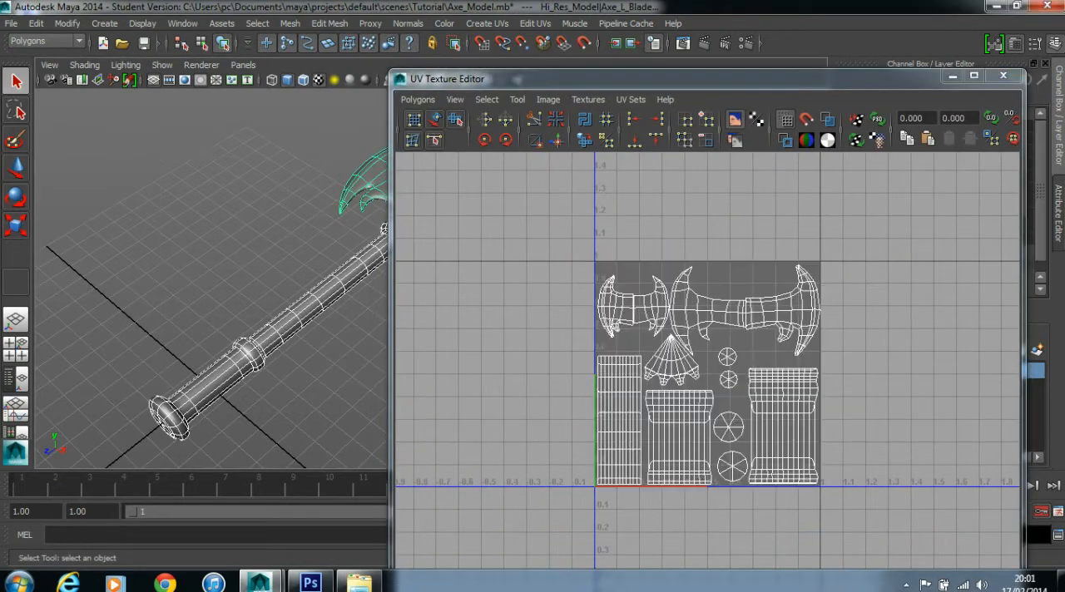
{"action": "key", "text": "1"}
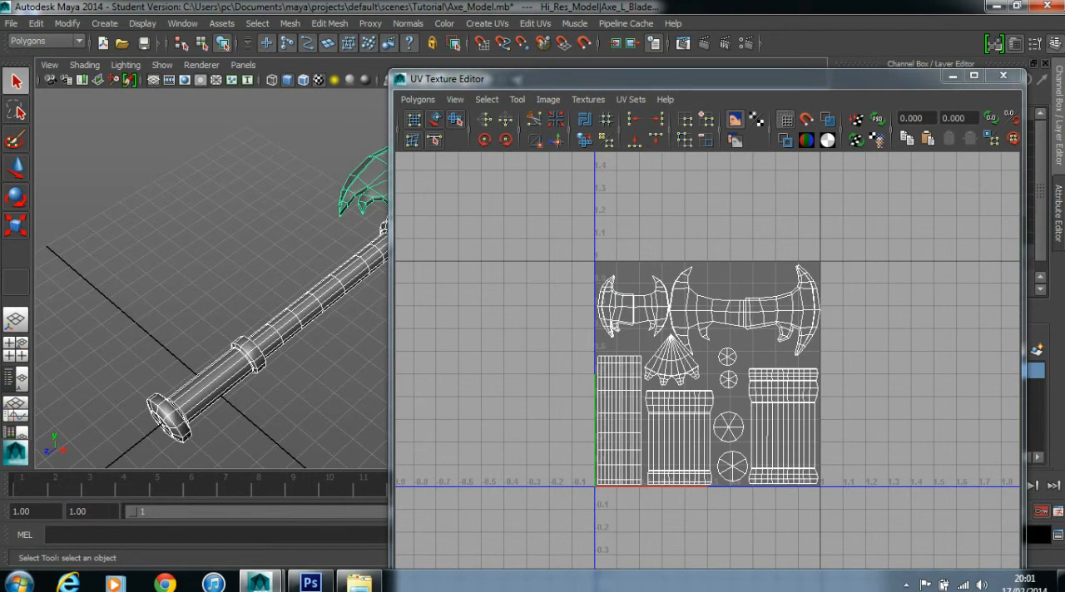
{"action": "left_click_drag", "start_coordinate": [649, 78], "coordinate": [757, 47]}
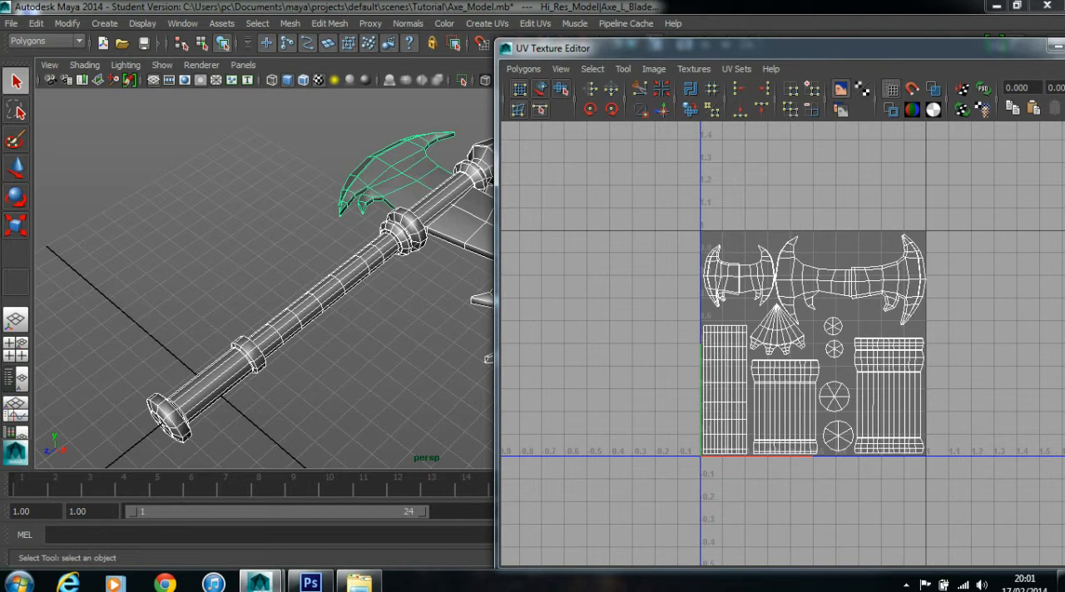
{"action": "key", "text": "3"}
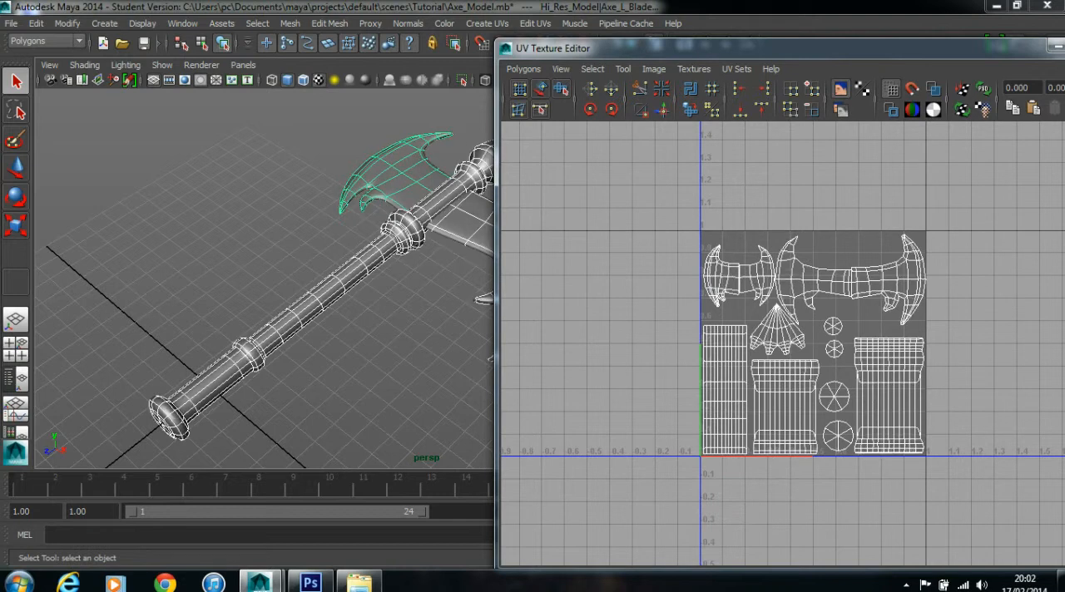
{"action": "key", "text": "1"}
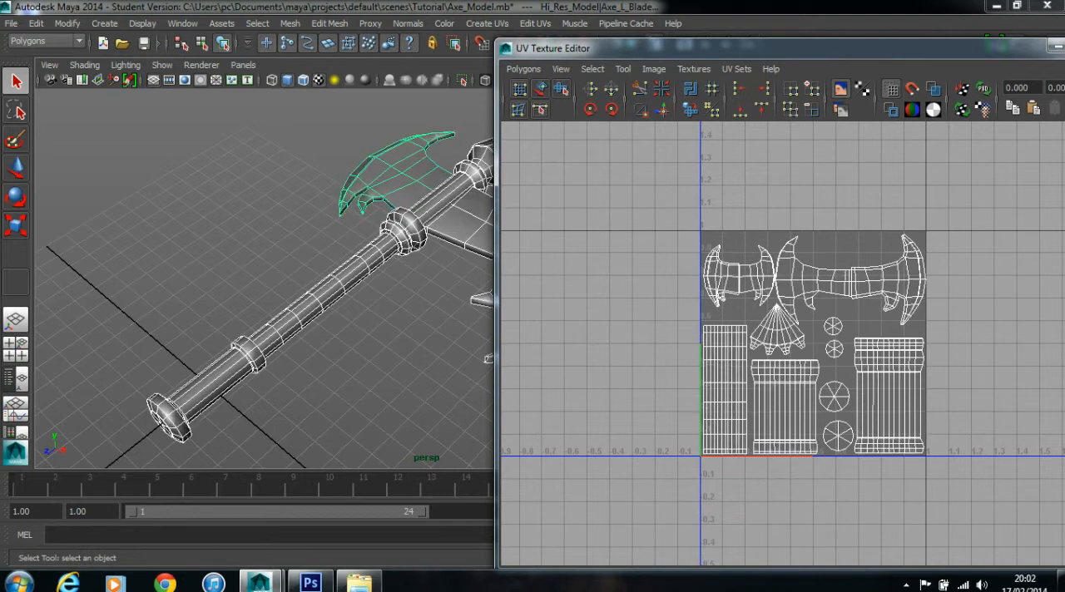
- Start a UV Snapshot of the axe's layout and browse to the project's sourceimages folder as the save location
{"action": "left_click_drag", "start_coordinate": [583, 47], "coordinate": [464, 9]}
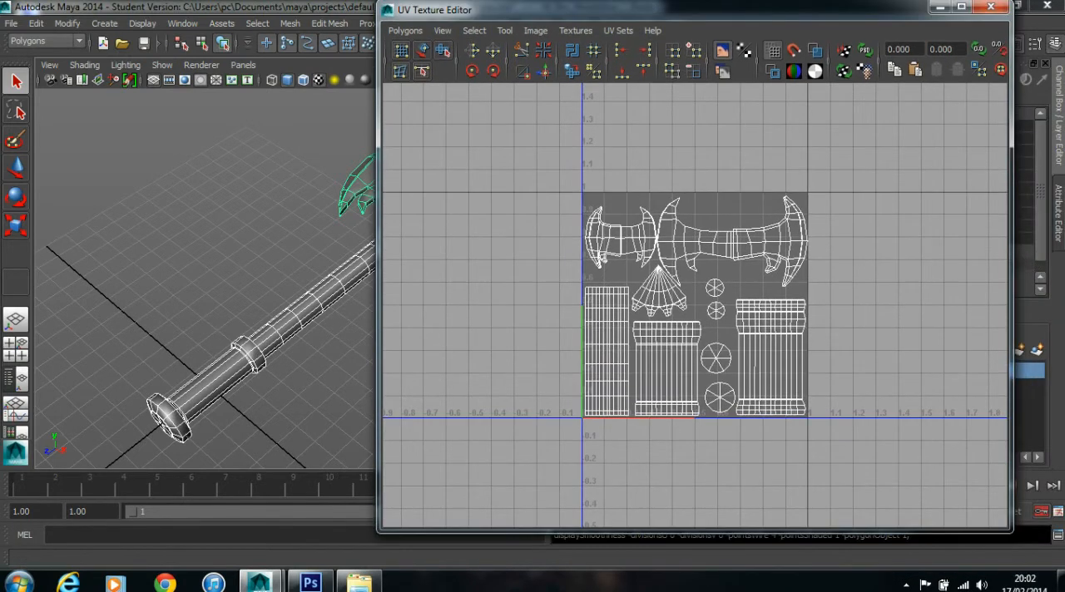
{"action": "scroll", "coordinate": [696, 305], "scroll_direction": "up", "scroll_amount": 3}
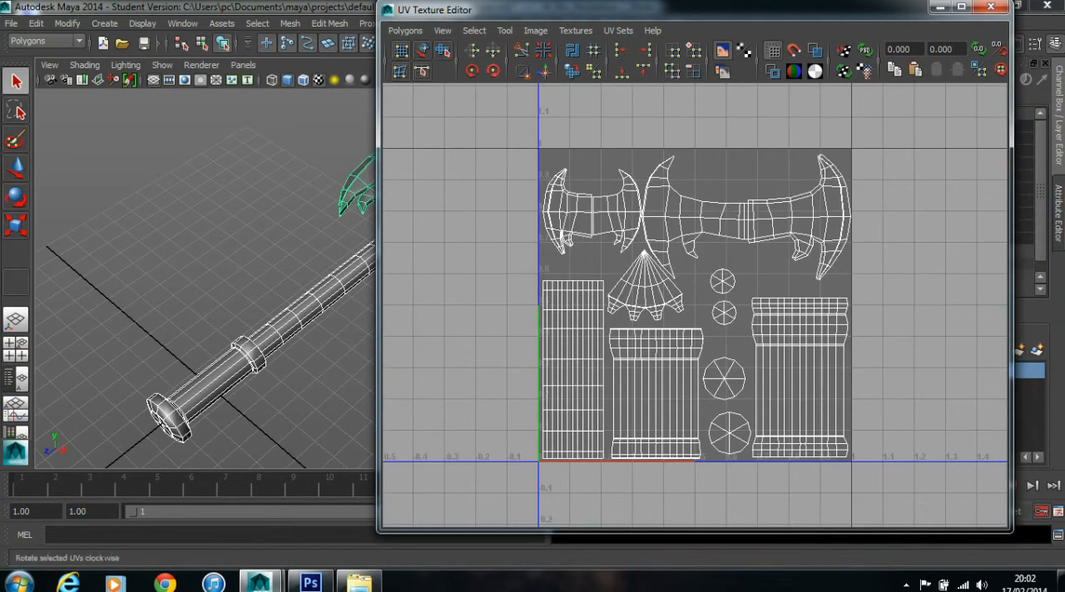
{"action": "left_click", "coordinate": [405, 30]}
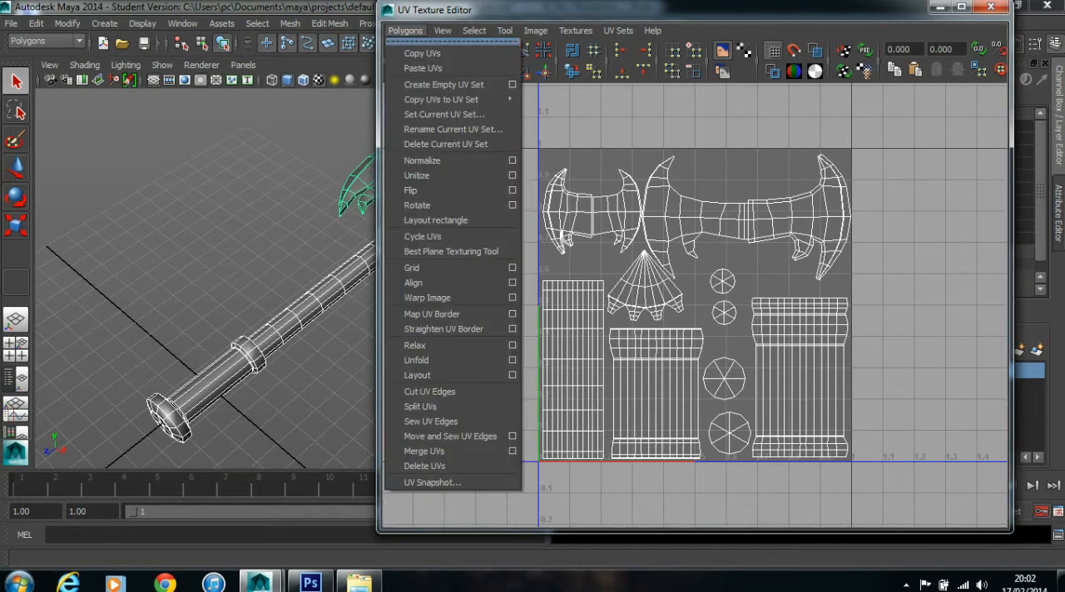
{"action": "left_click", "coordinate": [432, 482]}
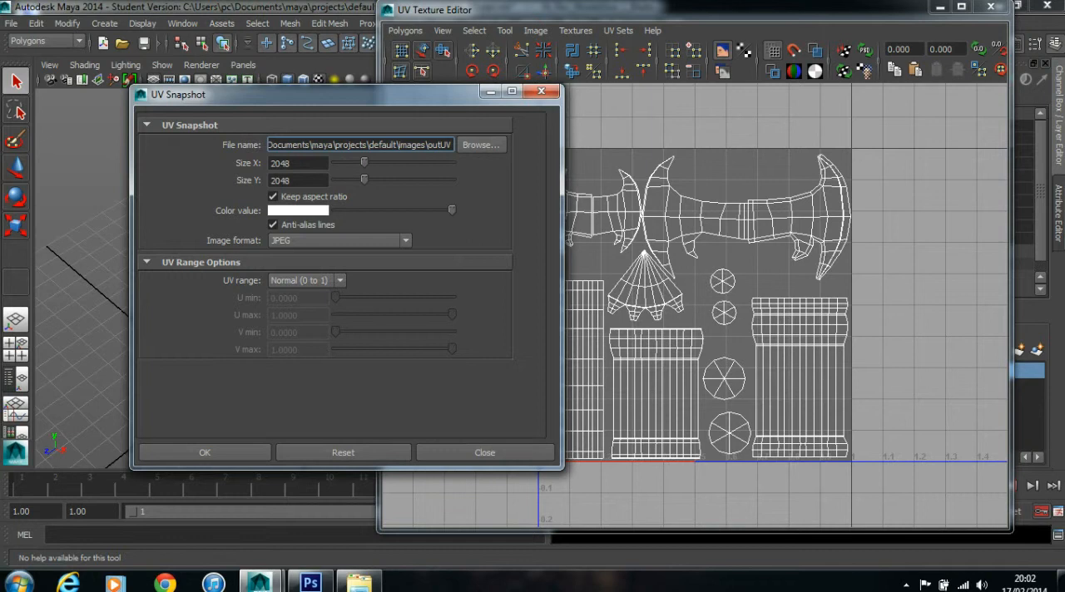
{"action": "left_click_drag", "start_coordinate": [428, 144], "coordinate": [471, 145]}
{"action": "left_click", "coordinate": [480, 145]}
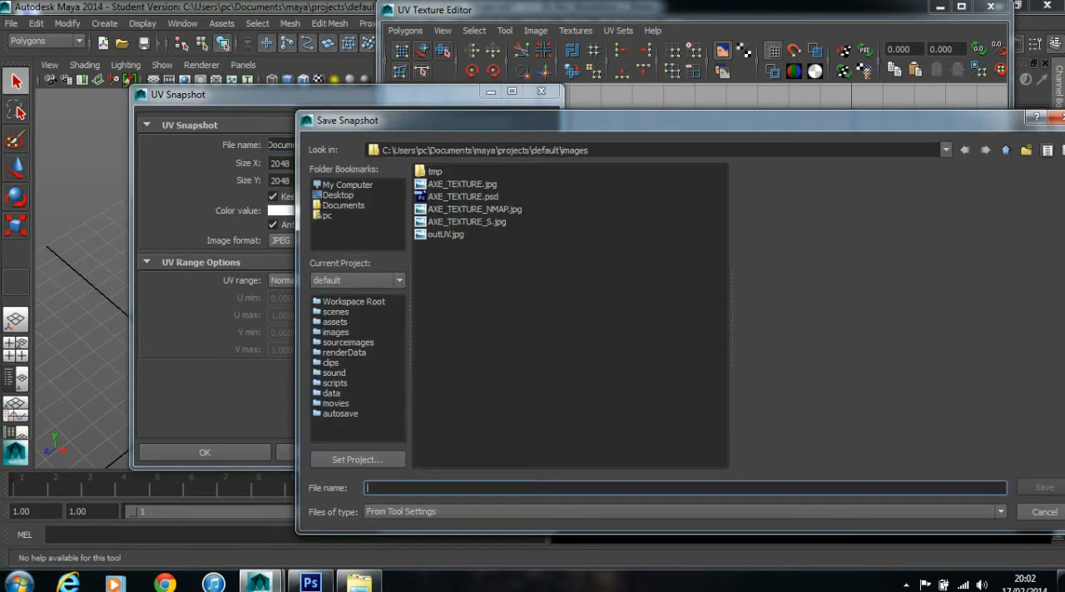
{"action": "left_click", "coordinate": [1005, 150]}
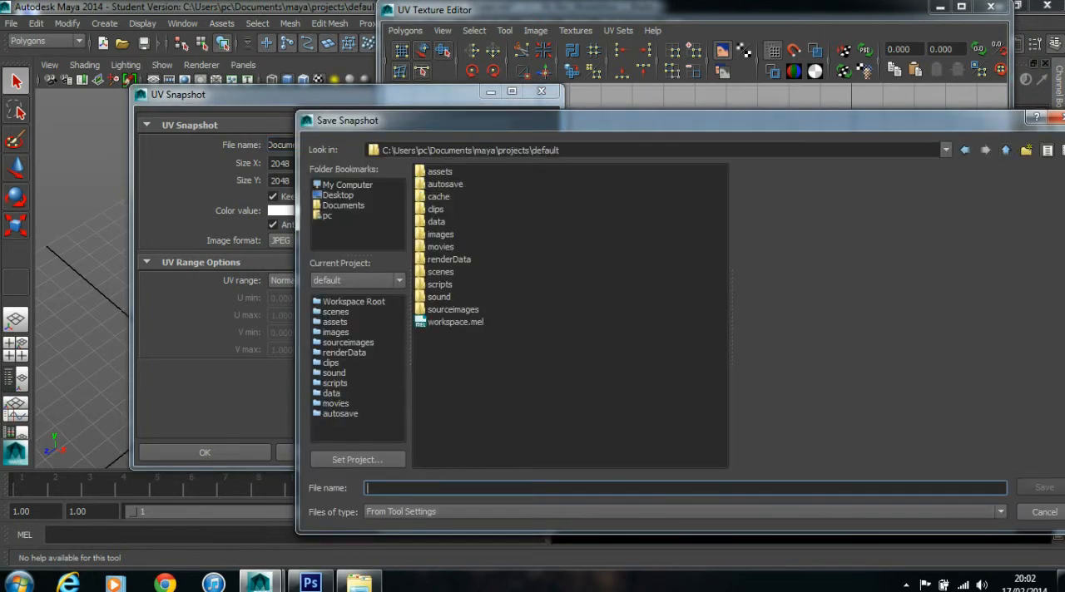
{"action": "left_click", "coordinate": [452, 309]}
{"action": "double_click", "coordinate": [452, 309]}
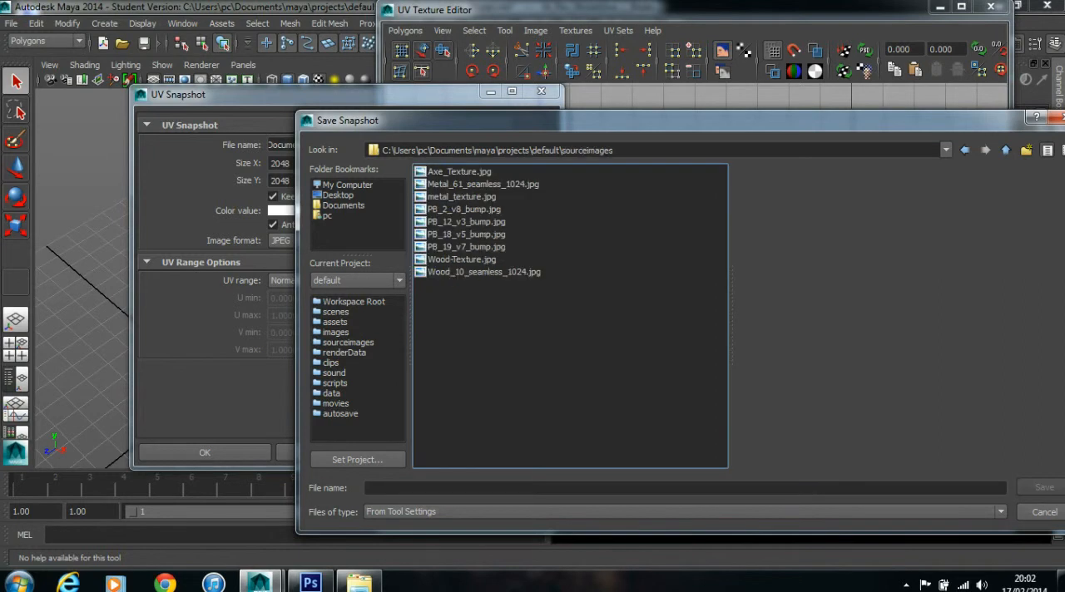
- Name the snapshot file UVLayout and save that file name in the sourceimages folder
{"action": "left_click", "coordinate": [453, 488]}
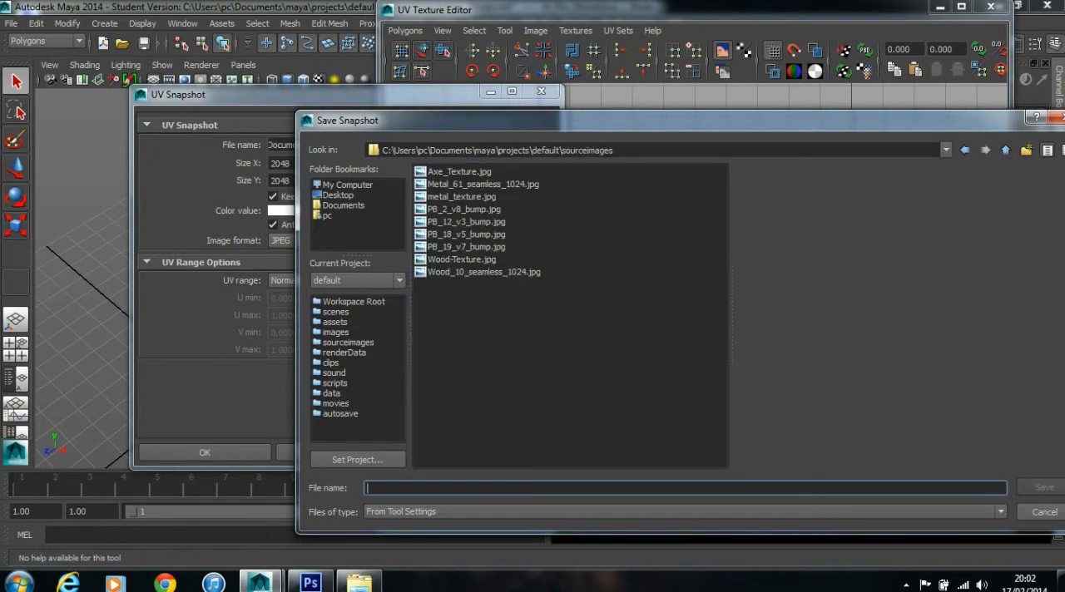
{"action": "type", "text": "UVLayut"}
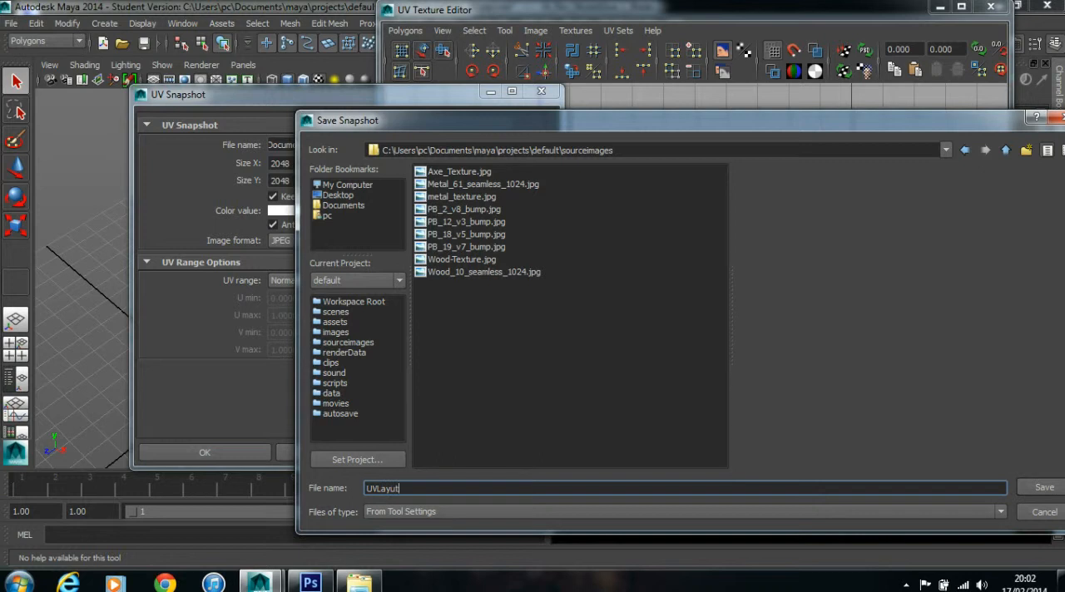
{"action": "key", "text": "BackSpace"}
{"action": "key", "text": "BackSpace"}
{"action": "type", "text": "out"}
{"action": "left_click", "coordinate": [1044, 487]}
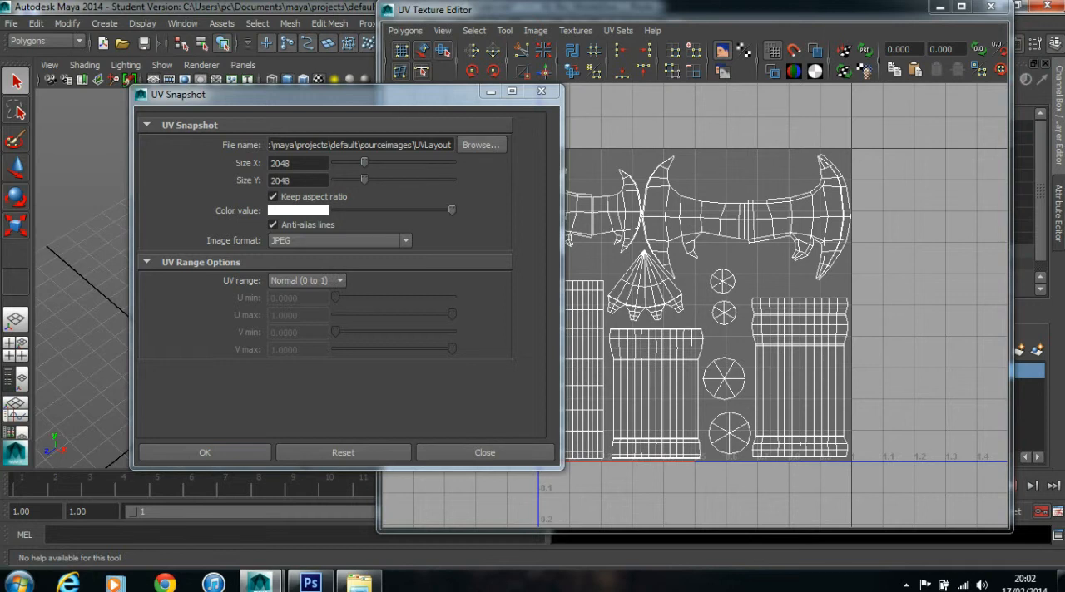
- Keep JPEG as the image format and export the 2048 x 2048 UV snapshot
{"action": "left_click", "coordinate": [367, 240]}
{"action": "left_click", "coordinate": [366, 241]}
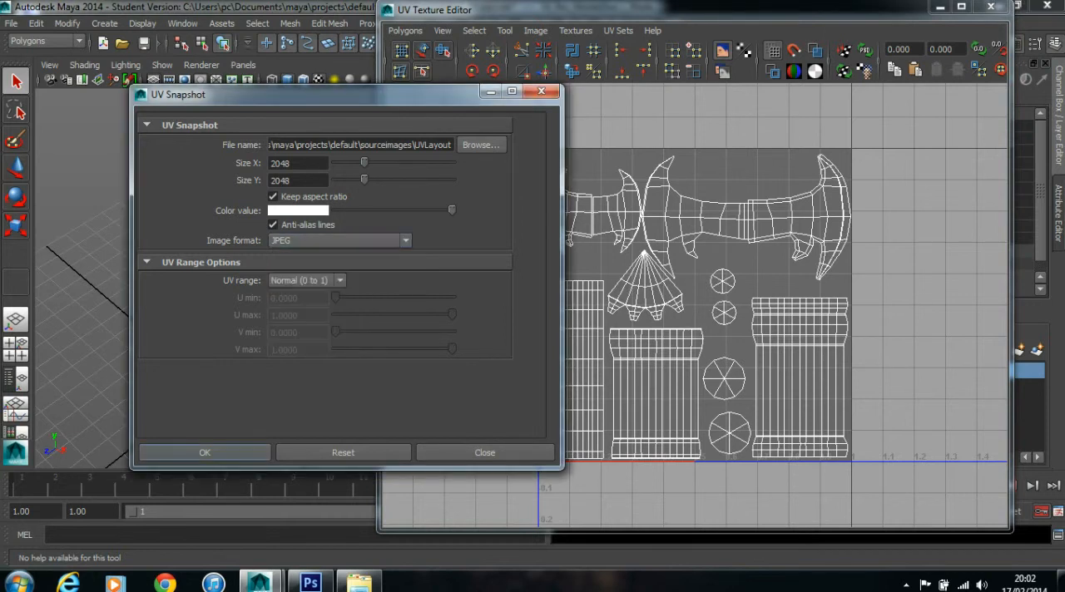
{"action": "left_click", "coordinate": [204, 452]}
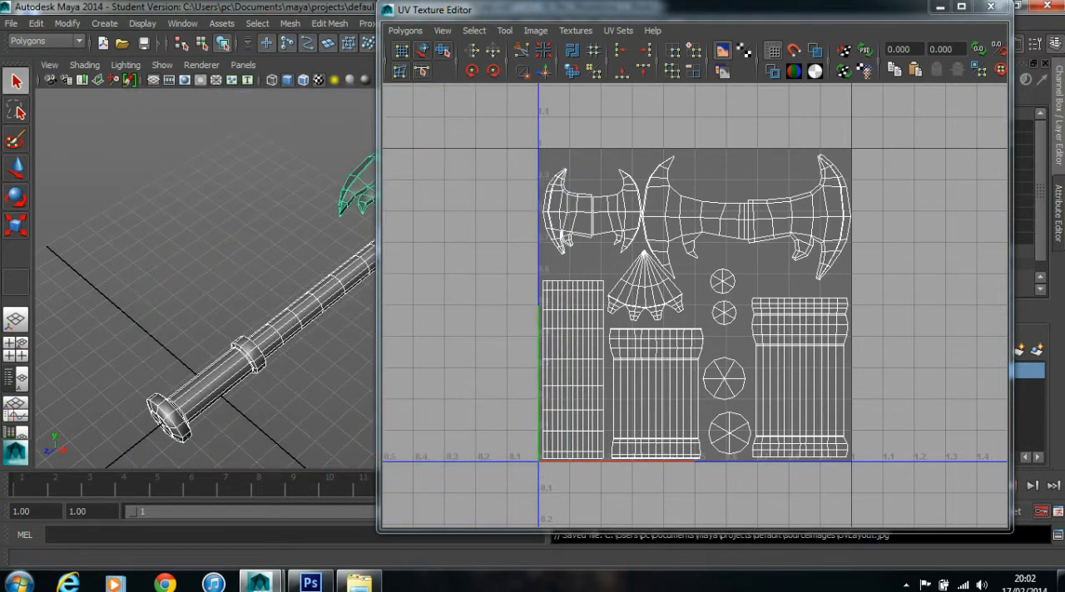
- Switch to the Rendering menu set
{"action": "left_click", "coordinate": [47, 42]}
{"action": "left_click", "coordinate": [46, 41]}
{"action": "left_click", "coordinate": [47, 42]}
{"action": "left_click", "coordinate": [30, 96]}
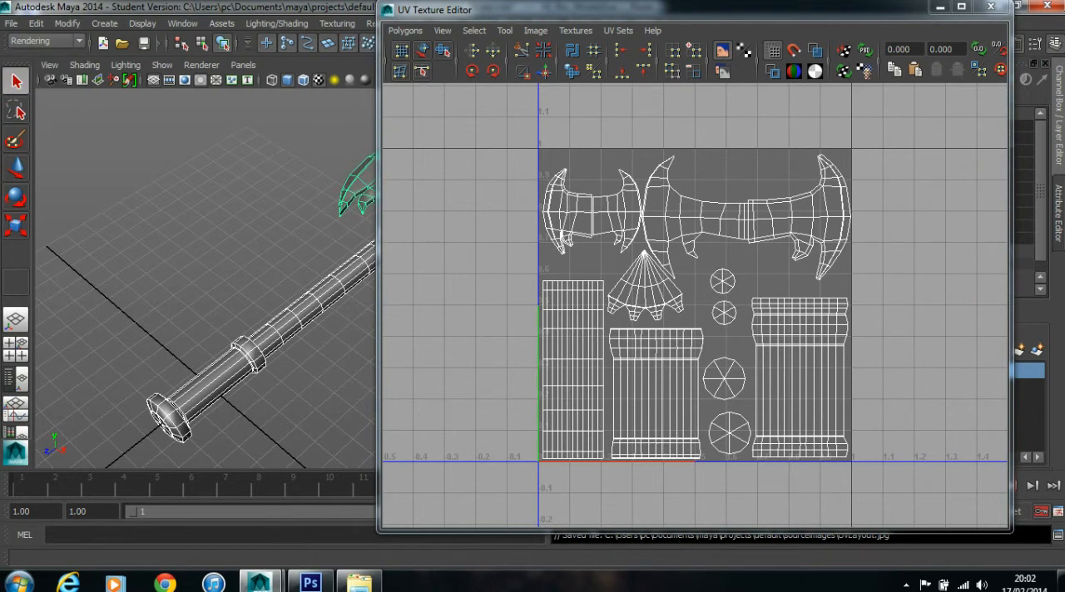
- Shrink the UV Texture Editor window and move it beside the axe so both stay in view
{"action": "left_click_drag", "start_coordinate": [567, 10], "coordinate": [622, 68]}
{"action": "left_click", "coordinate": [337, 23]}
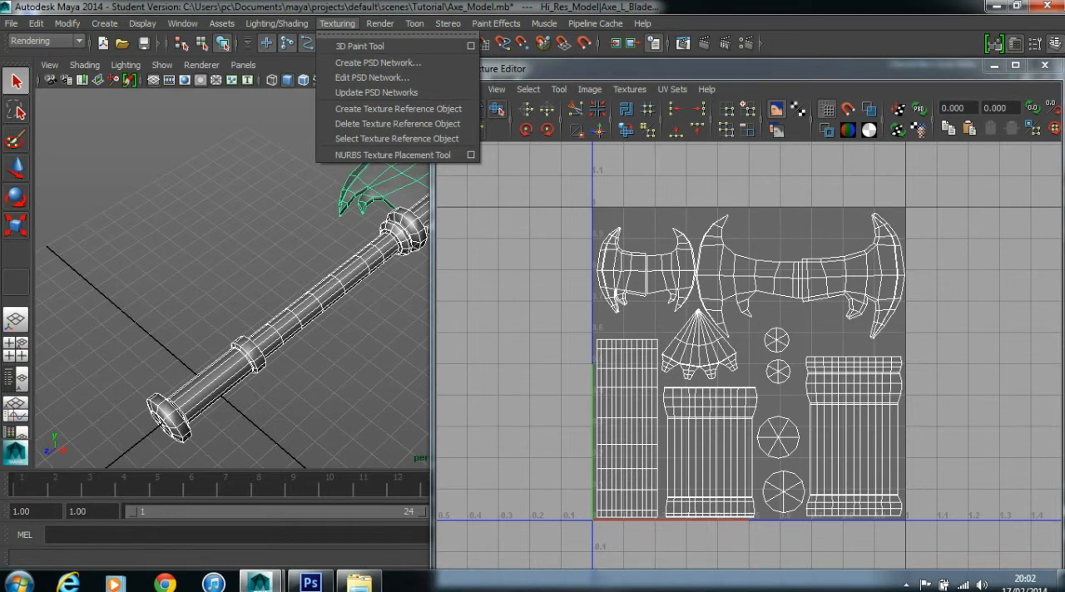
{"action": "left_click", "coordinate": [599, 69]}
{"action": "left_click_drag", "start_coordinate": [599, 69], "coordinate": [439, 44]}
{"action": "left_click_drag", "start_coordinate": [906, 250], "coordinate": [768, 250]}
{"action": "left_click_drag", "start_coordinate": [583, 46], "coordinate": [834, 66]}
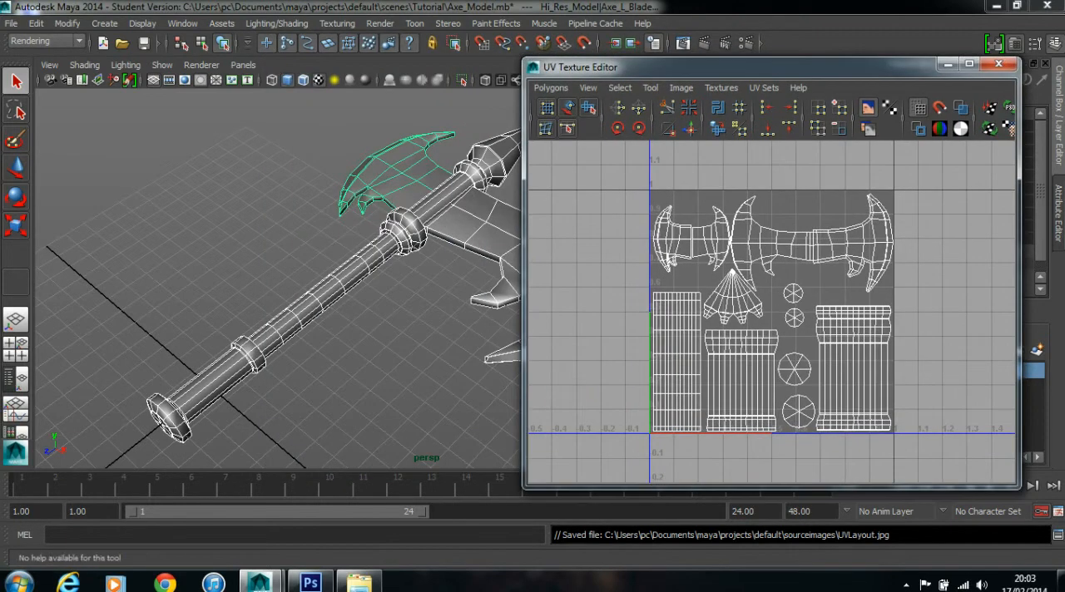
- Select the axe's left blade, right blade, wooden shaft and handle one at a time to examine each part's UV shells
{"action": "scroll", "coordinate": [771, 313], "scroll_direction": "up", "scroll_amount": 2}
{"action": "scroll", "coordinate": [278, 283], "scroll_direction": "down", "scroll_amount": 5}
{"action": "left_click_drag", "start_coordinate": [283, 287], "coordinate": [232, 278]}
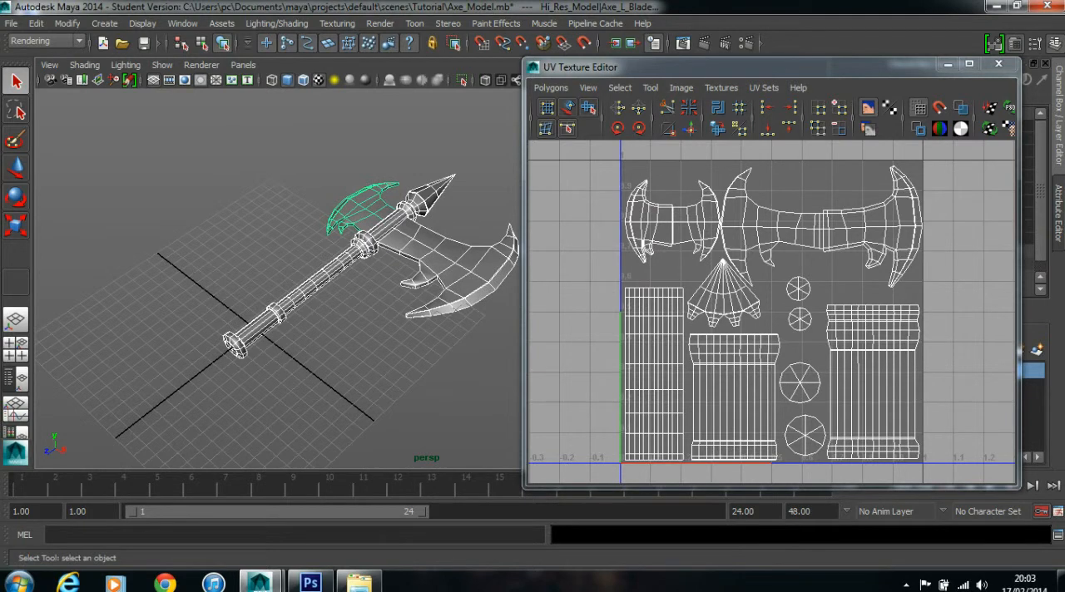
{"action": "key", "text": "5"}
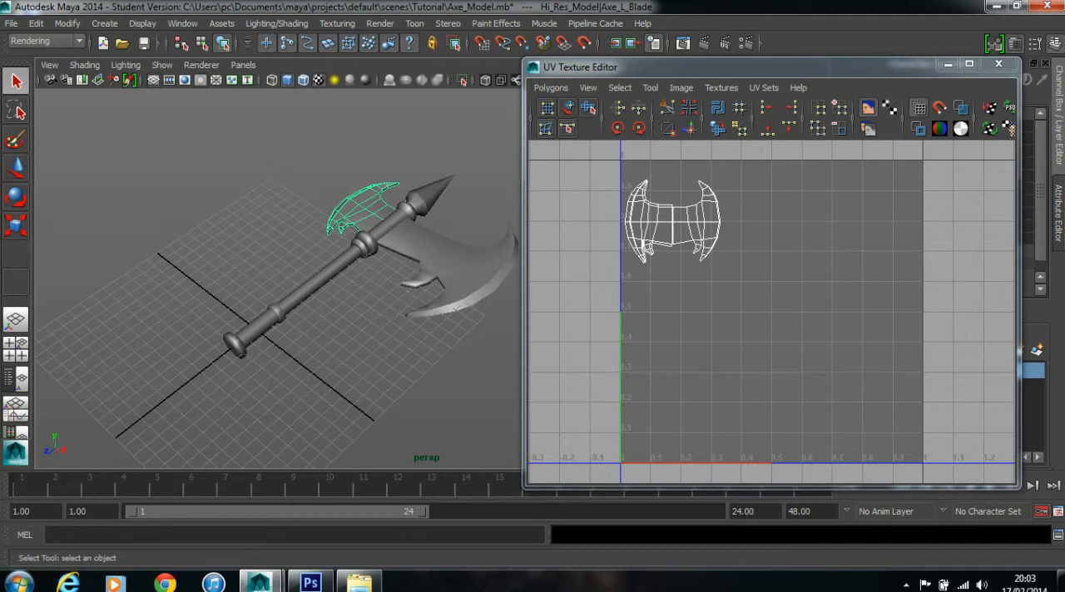
{"action": "left_click", "coordinate": [460, 265]}
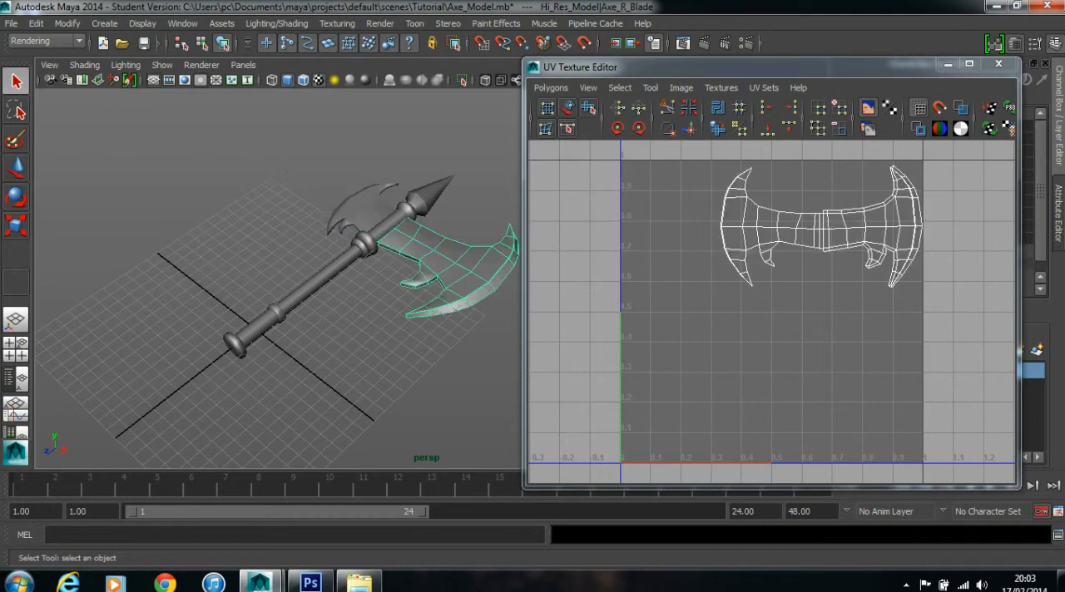
{"action": "left_click", "coordinate": [320, 281]}
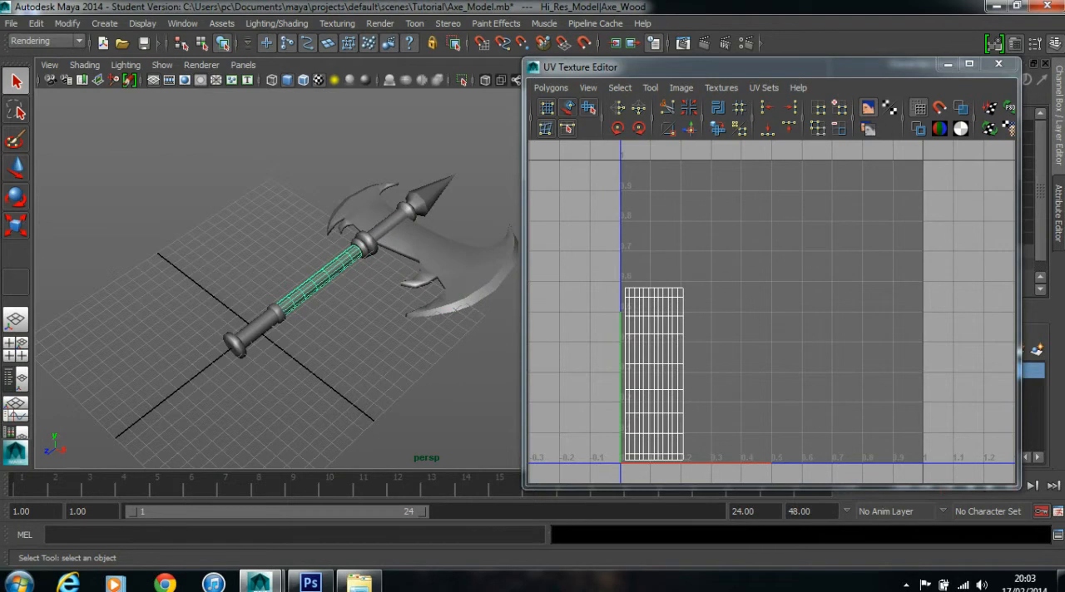
{"action": "left_click", "coordinate": [257, 327]}
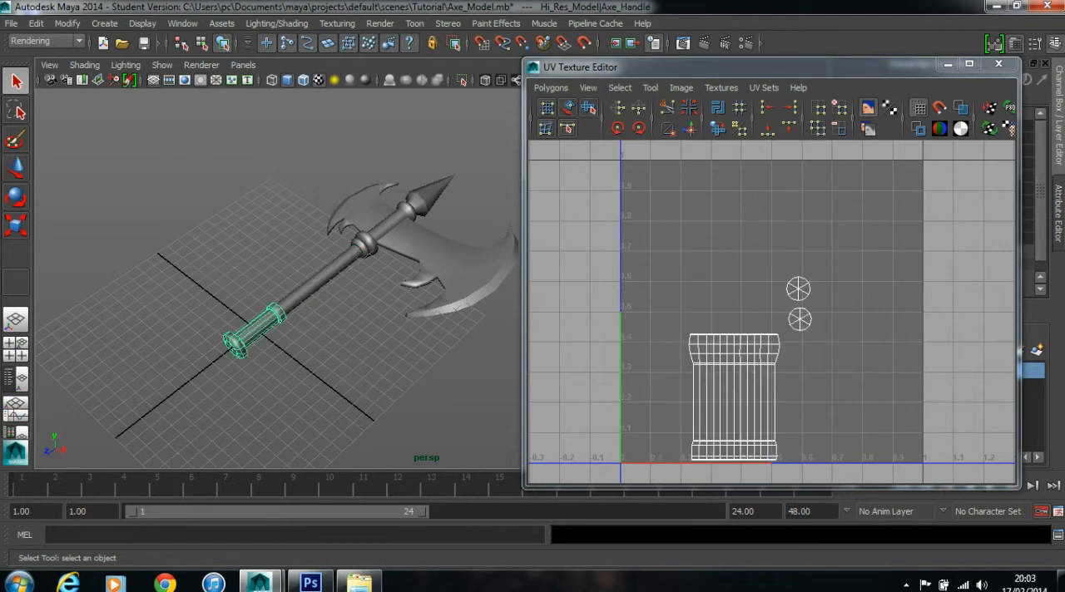
- Select the axe's holder and tip in turn, then all parts together, to examine their UV shells
{"action": "left_click", "coordinate": [386, 226]}
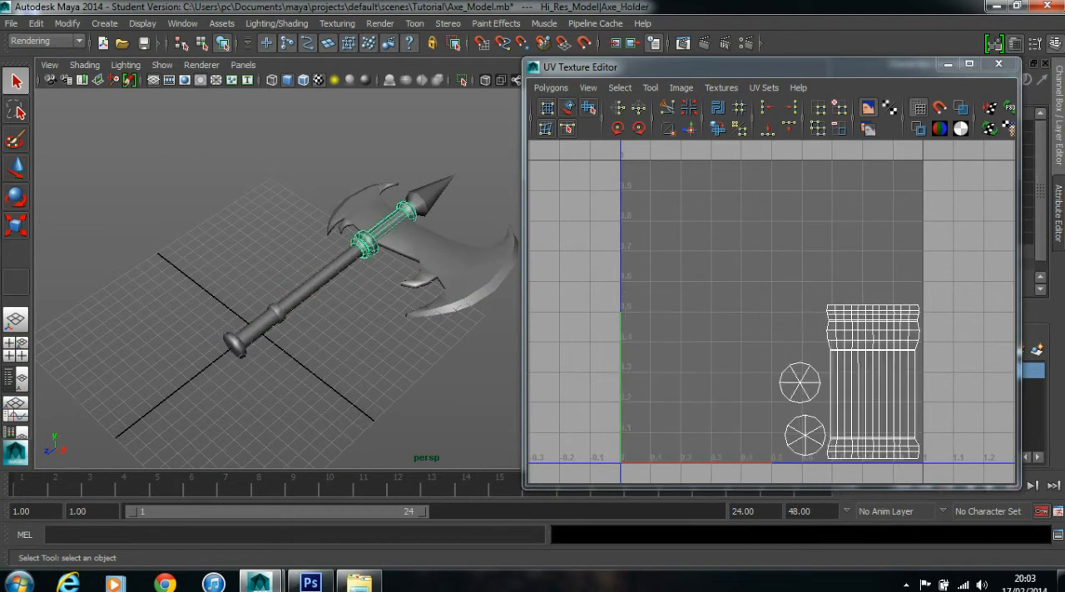
{"action": "left_click", "coordinate": [430, 197]}
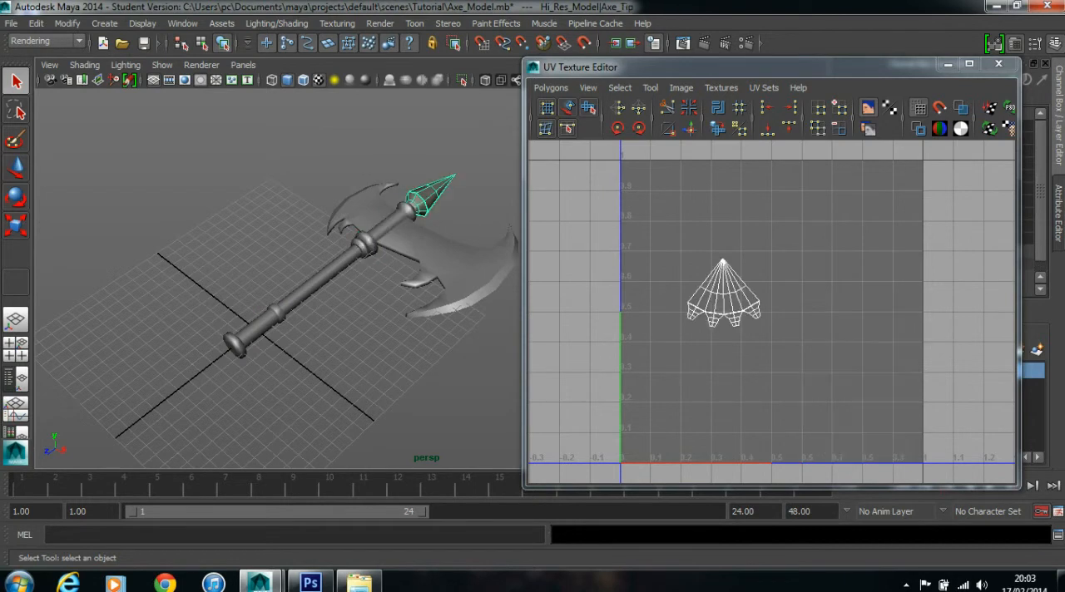
{"action": "left_click", "coordinate": [456, 416]}
{"action": "left_click_drag", "start_coordinate": [462, 450], "coordinate": [187, 154]}
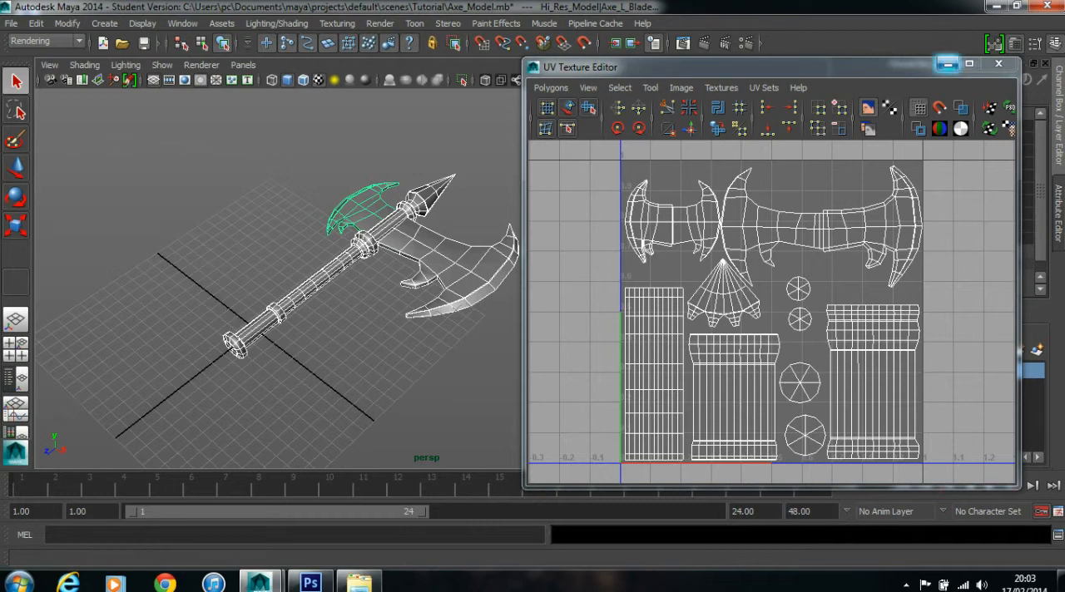
- Close the UV Texture Editor and switch to Photoshop
{"action": "left_click", "coordinate": [998, 64]}
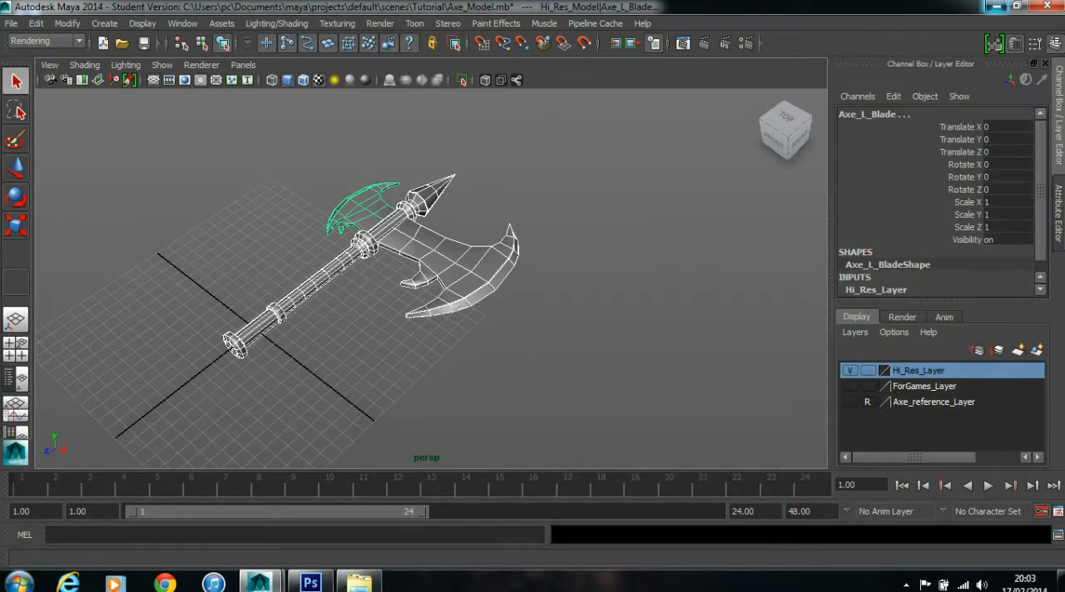
{"action": "left_click", "coordinate": [995, 6]}
{"action": "left_click", "coordinate": [311, 581]}
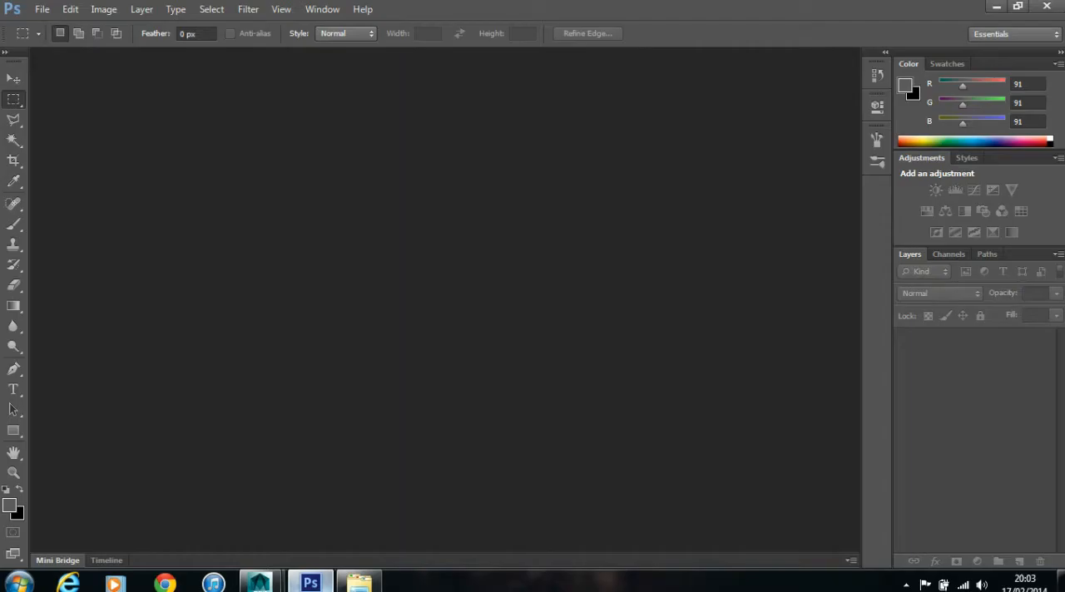
- Open the UVLayout image from the project's sourceimages folder
{"action": "left_click", "coordinate": [42, 9]}
{"action": "left_click", "coordinate": [58, 40]}
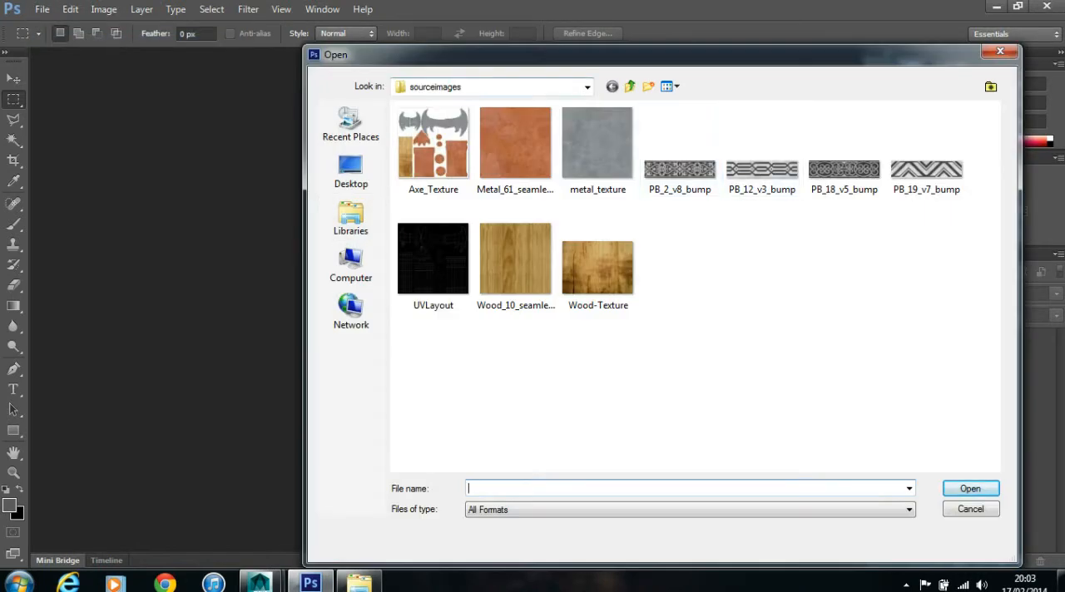
{"action": "left_click", "coordinate": [588, 87]}
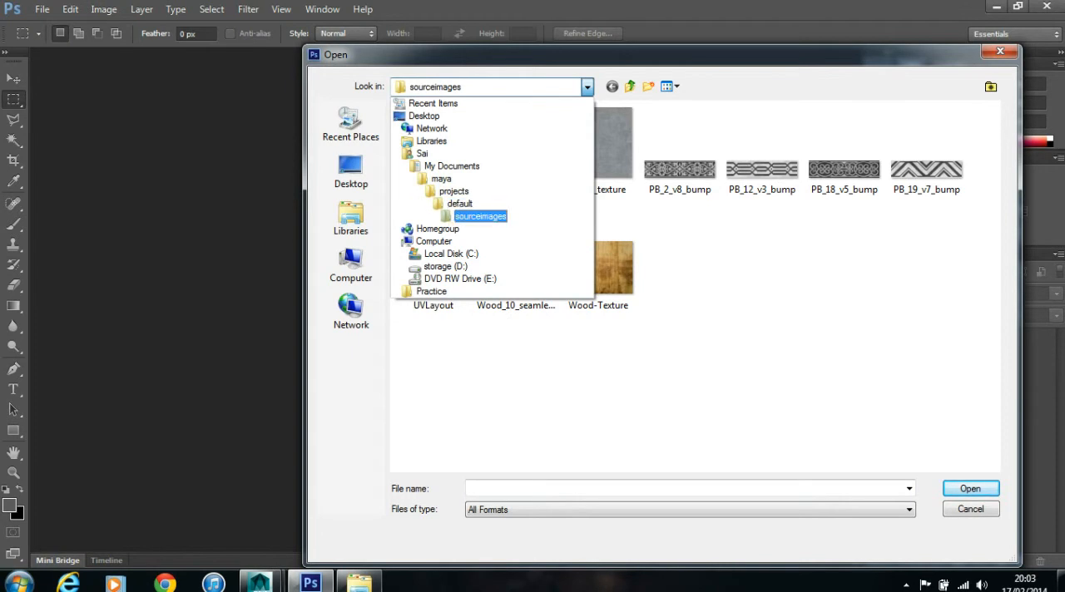
{"action": "left_click", "coordinate": [480, 216]}
{"action": "double_click", "coordinate": [433, 259]}
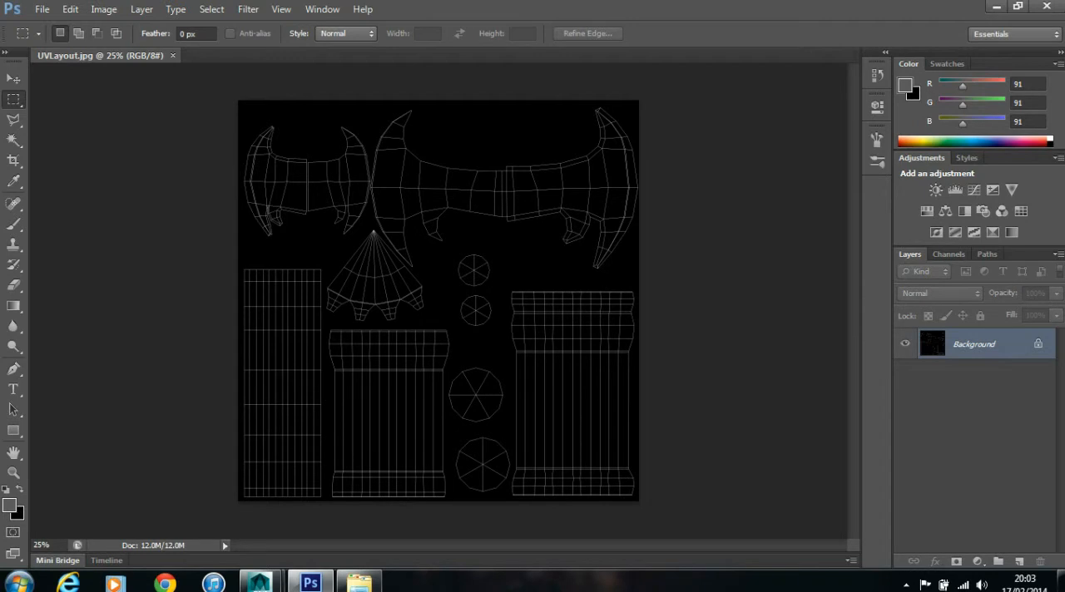
- Convert the locked Background into a regular layer named UVLayout
{"action": "double_click", "coordinate": [974, 345]}
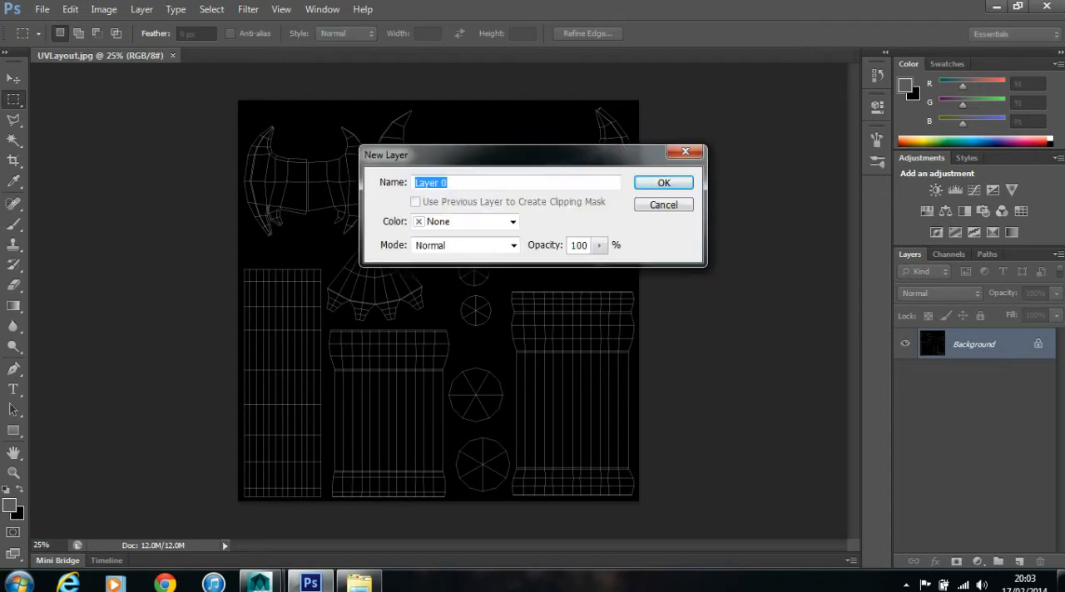
{"action": "type", "text": "UVLayout"}
{"action": "key", "text": "Return"}
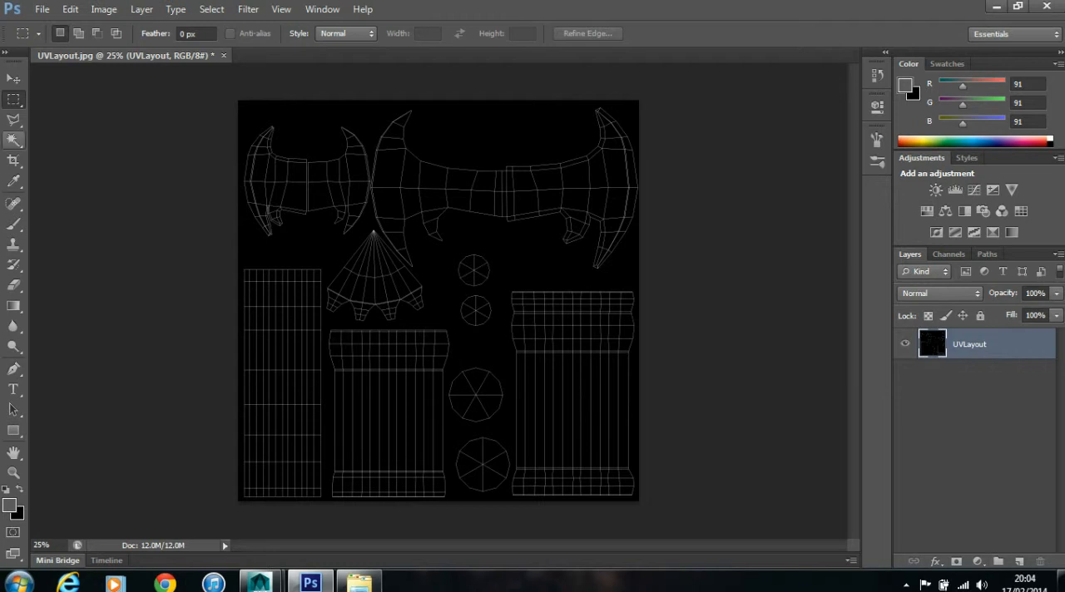
- Add a new layer, then select all UV shells by picking UVLayout's black background with the Magic Wand and inverting the selection
{"action": "left_click", "coordinate": [14, 141]}
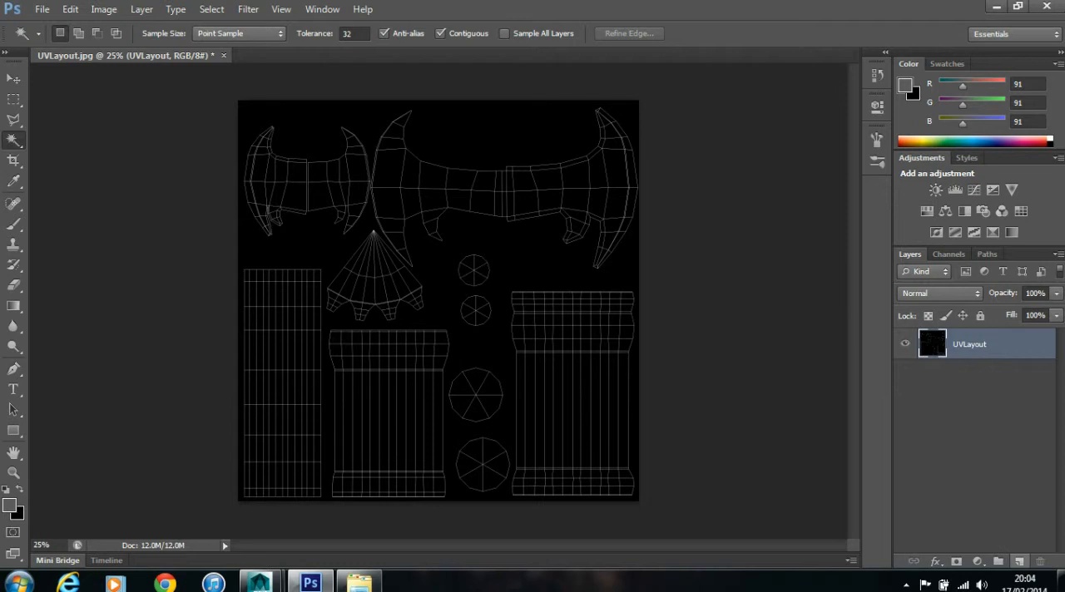
{"action": "left_click", "coordinate": [1019, 562]}
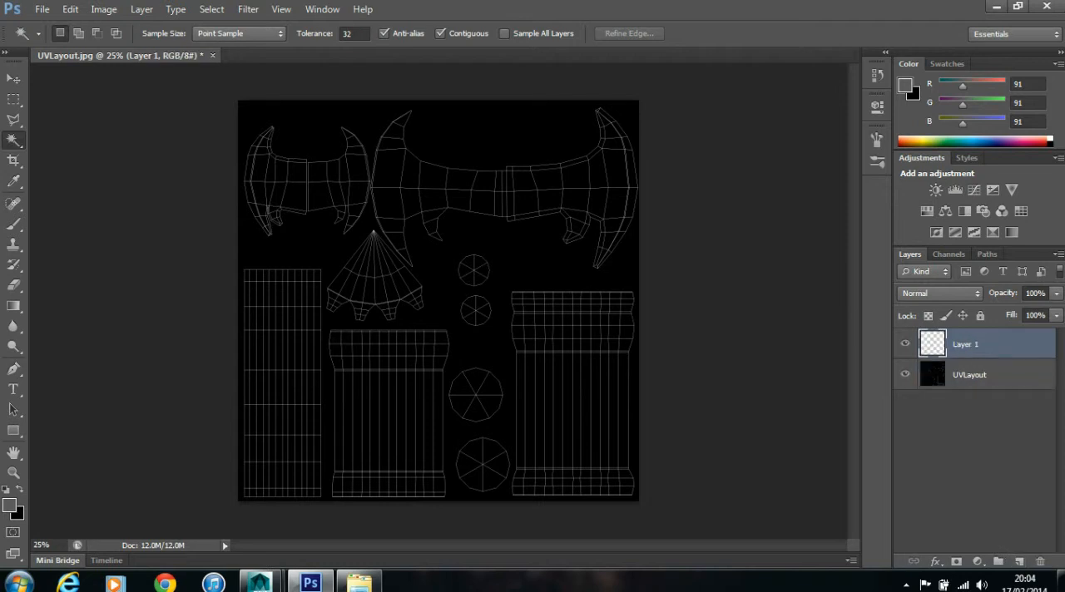
{"action": "left_click", "coordinate": [499, 249]}
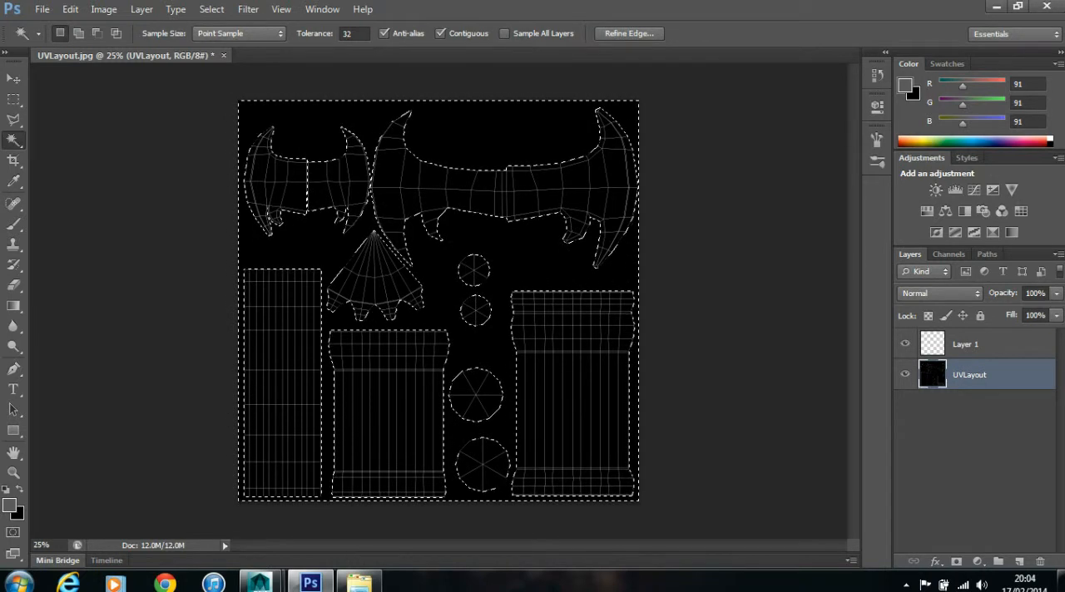
{"action": "left_click", "coordinate": [211, 9]}
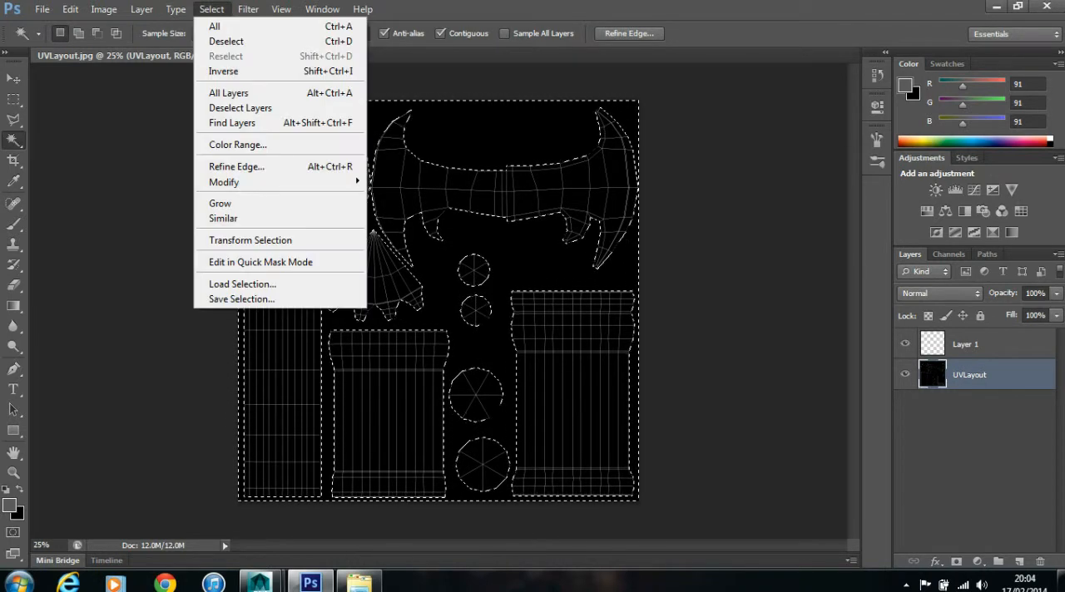
{"action": "left_click", "coordinate": [223, 71]}
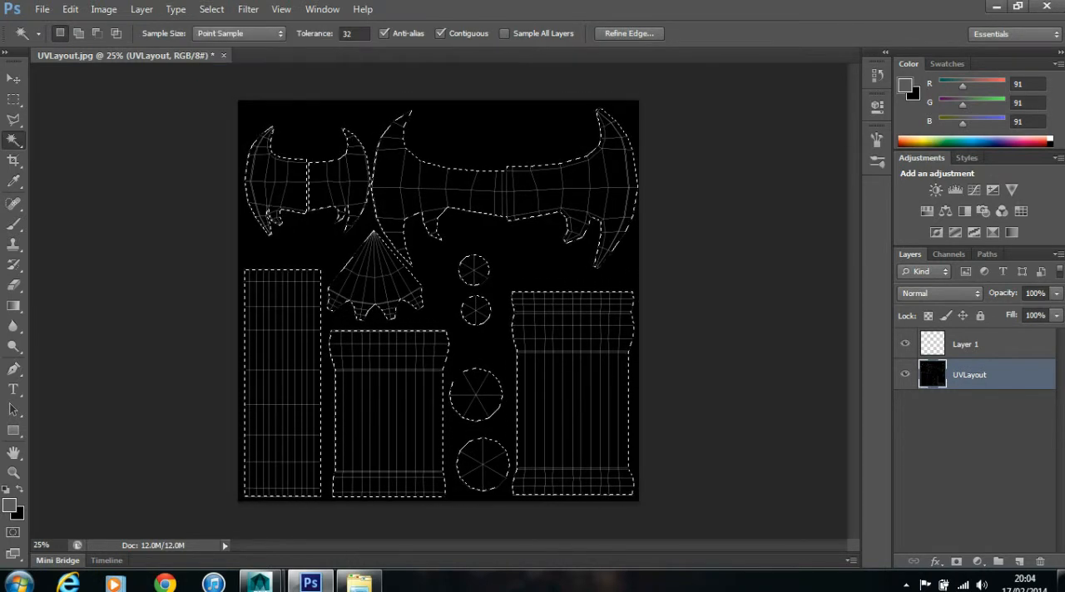
- Fill the selected UV shells with white on the new empty layer and clear the selection
{"action": "left_click", "coordinate": [986, 345]}
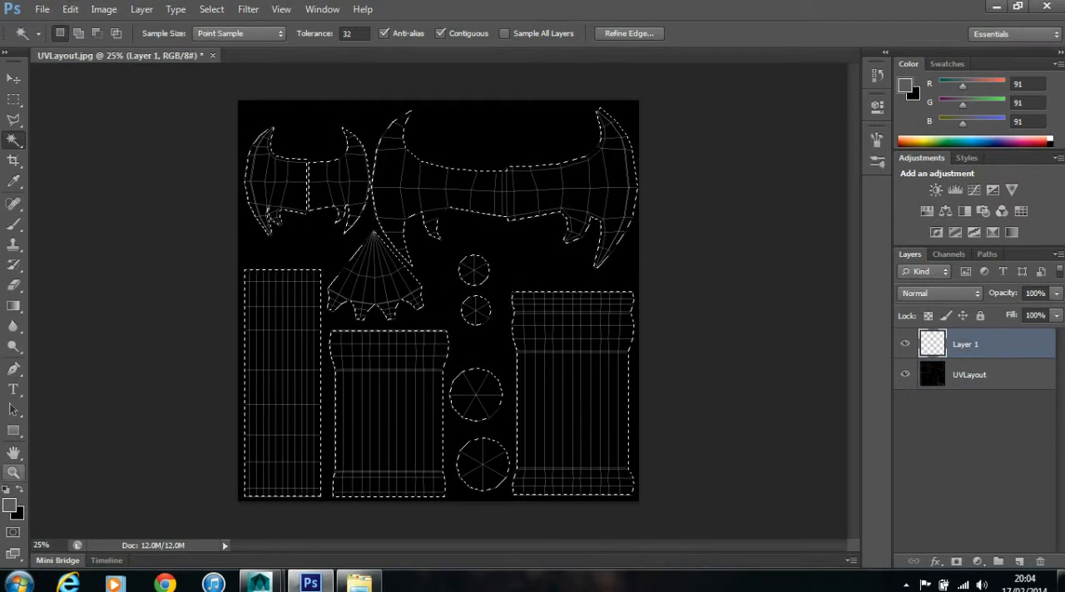
{"action": "key", "text": "d"}
{"action": "key", "text": "x"}
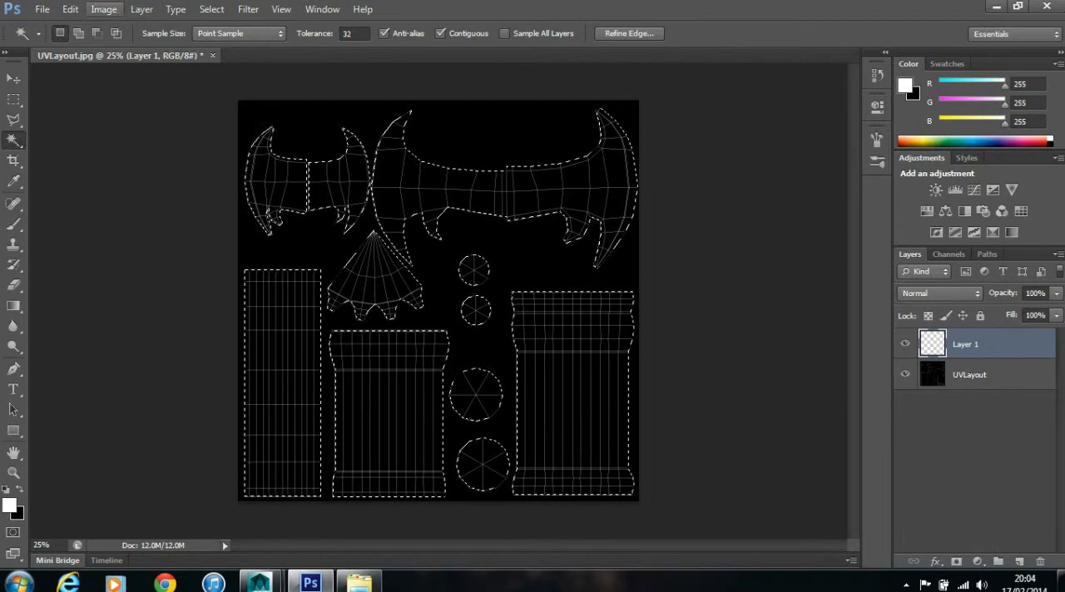
{"action": "left_click", "coordinate": [70, 9]}
{"action": "left_click", "coordinate": [275, 219]}
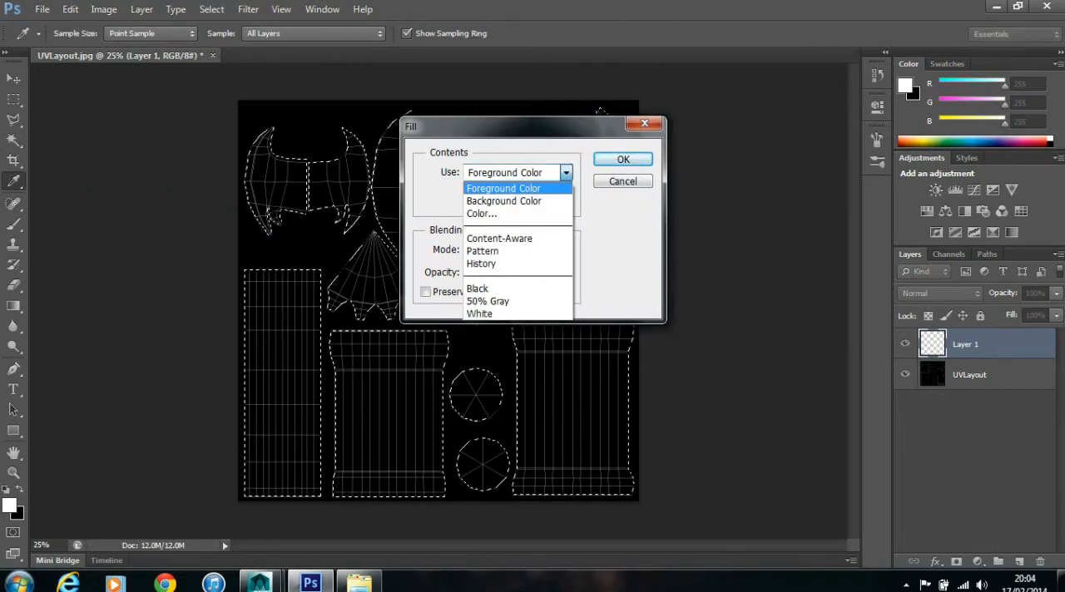
{"action": "key", "text": "Return"}
{"action": "key", "text": "Return"}
{"action": "key", "text": "w"}
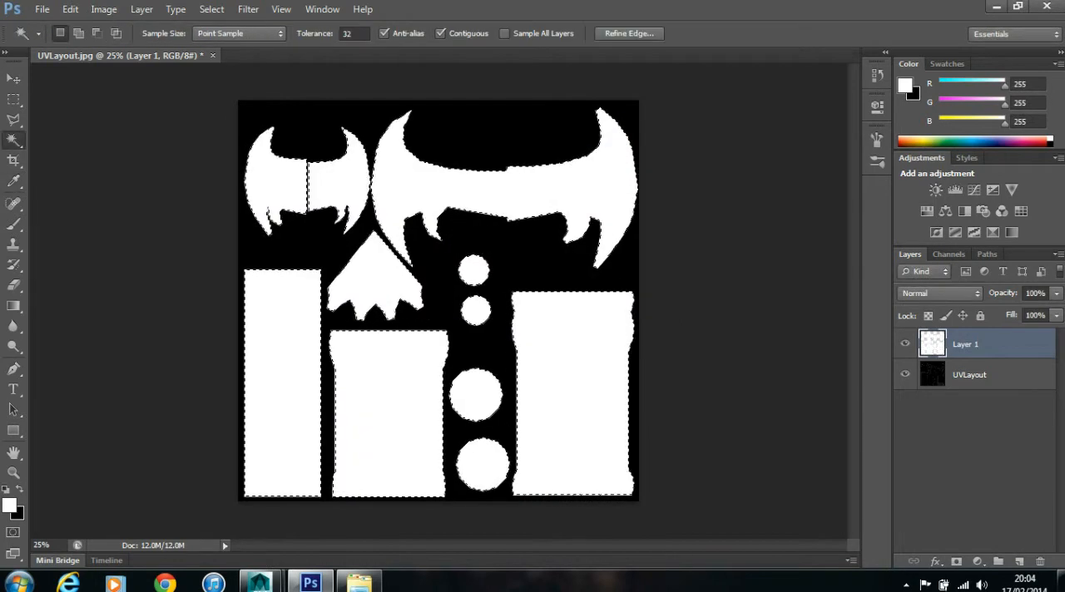
{"action": "key", "text": "ctrl+d"}
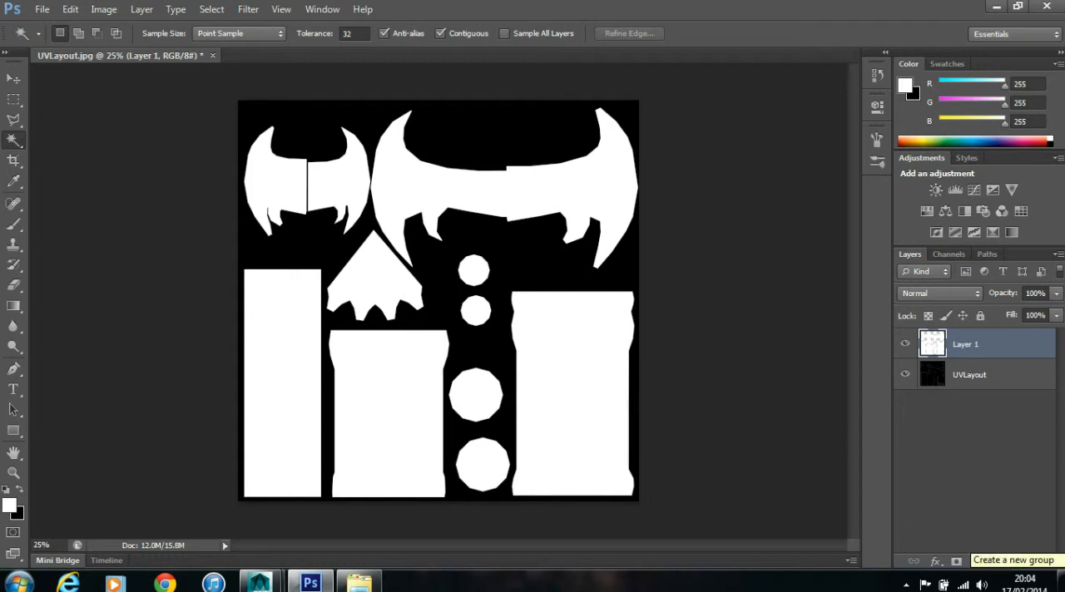
- Place the white-filled shell layer in a new group and rename the layer White_Base
{"action": "left_click", "coordinate": [998, 561]}
{"action": "left_click_drag", "start_coordinate": [965, 349], "coordinate": [965, 339]}
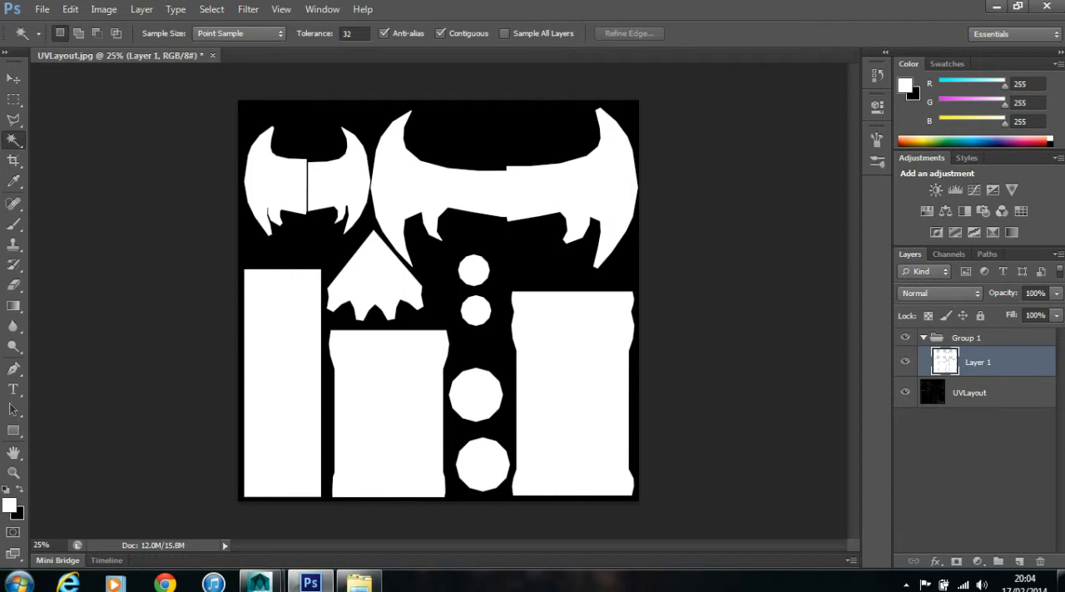
{"action": "double_click", "coordinate": [978, 362]}
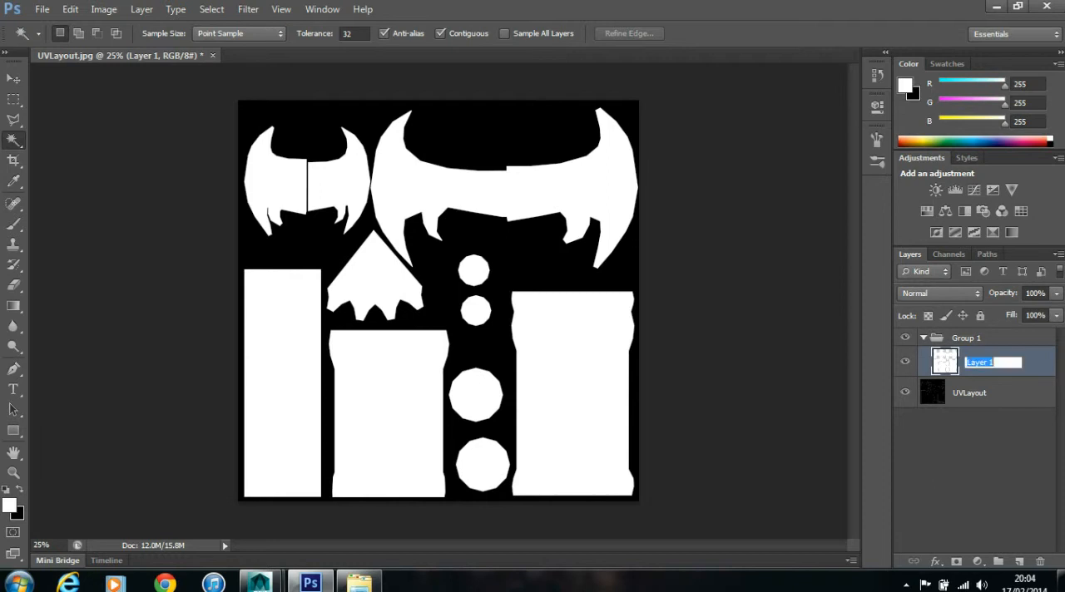
{"action": "type", "text": "White_BAse"}
{"action": "key", "text": "Return"}
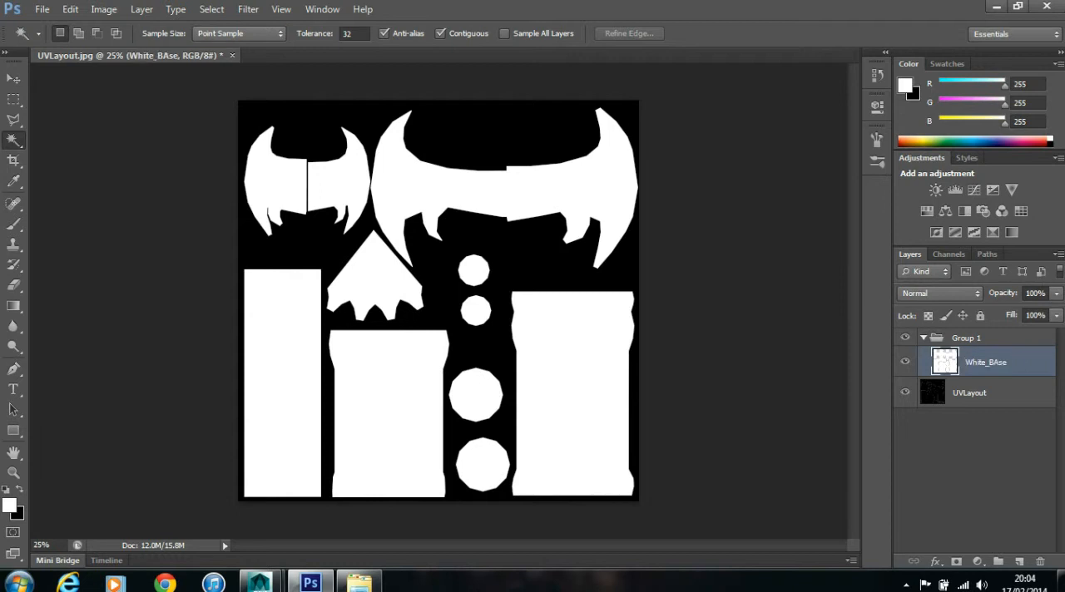
{"action": "double_click", "coordinate": [999, 363]}
{"action": "left_click", "coordinate": [1003, 363]}
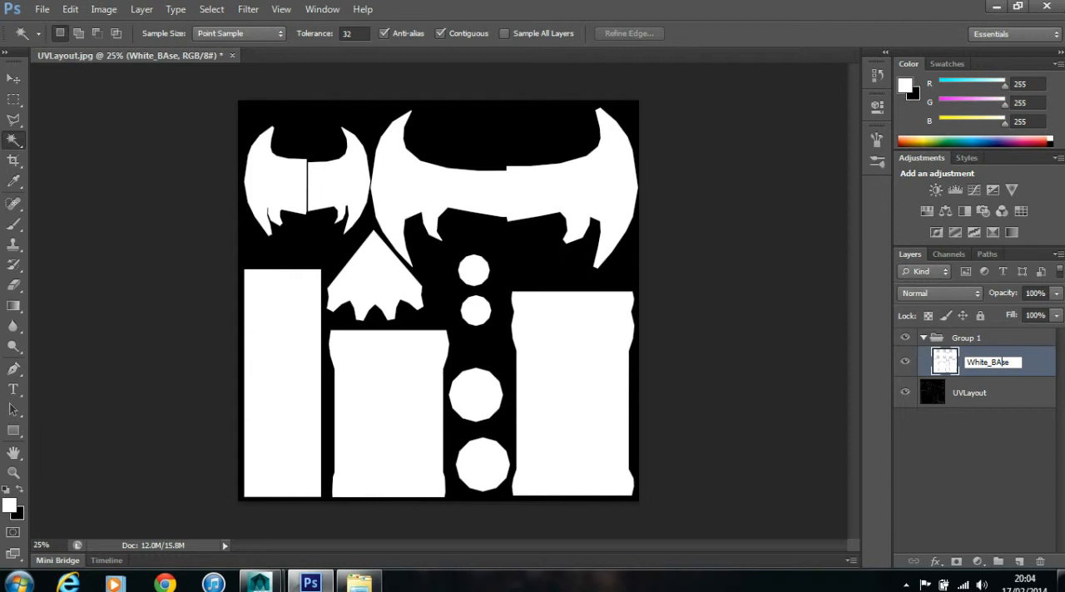
{"action": "key", "text": "BackSpace"}
{"action": "type", "text": "a"}
{"action": "key", "text": "Return"}
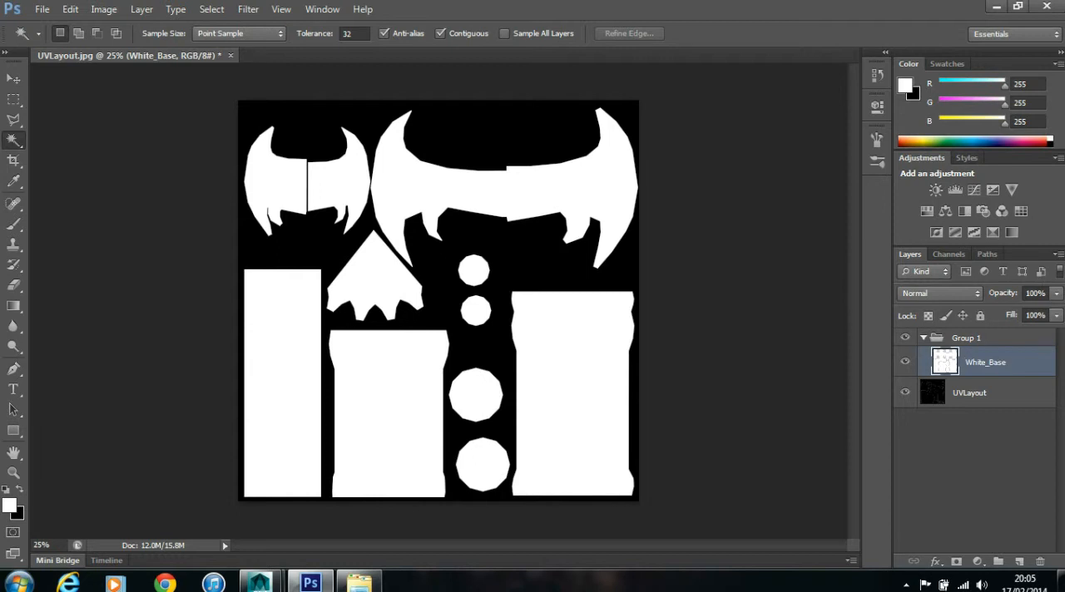
- Rename the group containing White_Base as Base_Colour
{"action": "double_click", "coordinate": [968, 338]}
{"action": "type", "text": "B"}
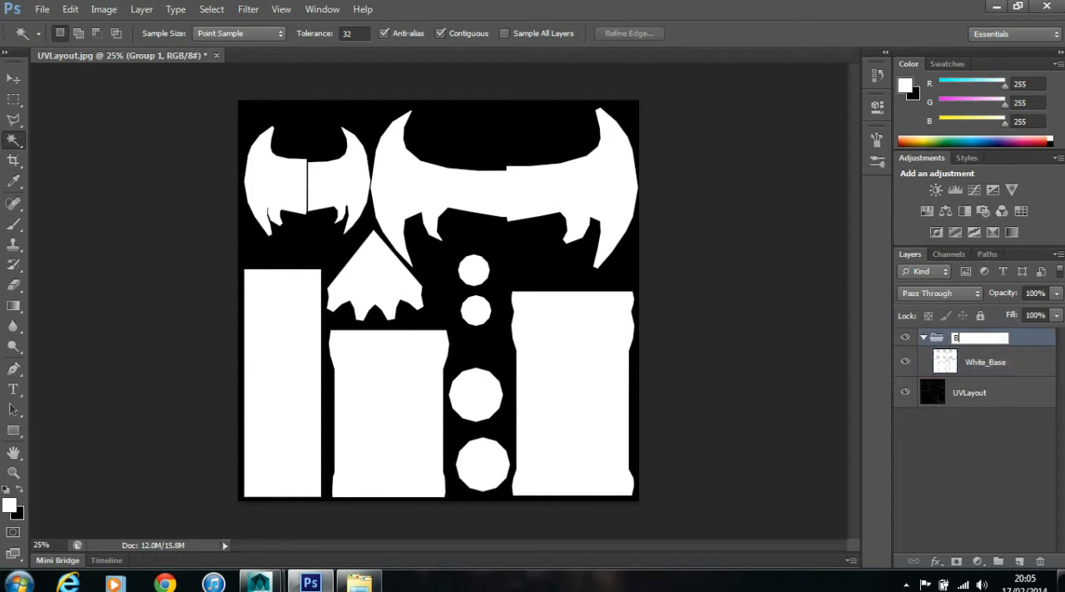
{"action": "type", "text": "ase_Colour"}
{"action": "key", "text": "Return"}
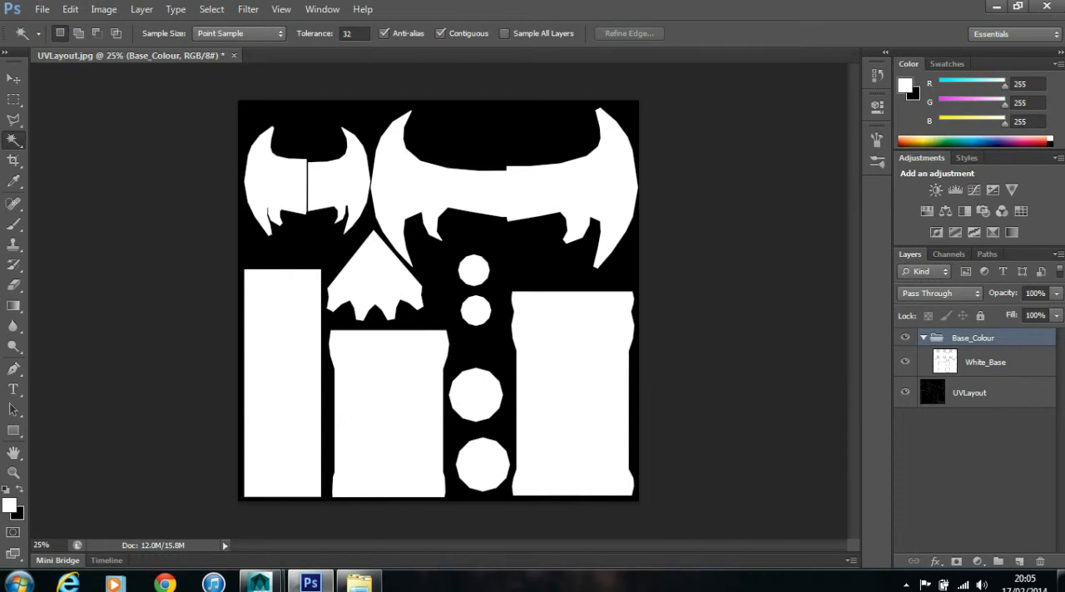
- Select the tall, narrow rectangular shaft shell on White_Base and add a new layer above it
{"action": "left_click", "coordinate": [986, 363]}
{"action": "left_click", "coordinate": [283, 382]}
{"action": "left_click", "coordinate": [1020, 561]}
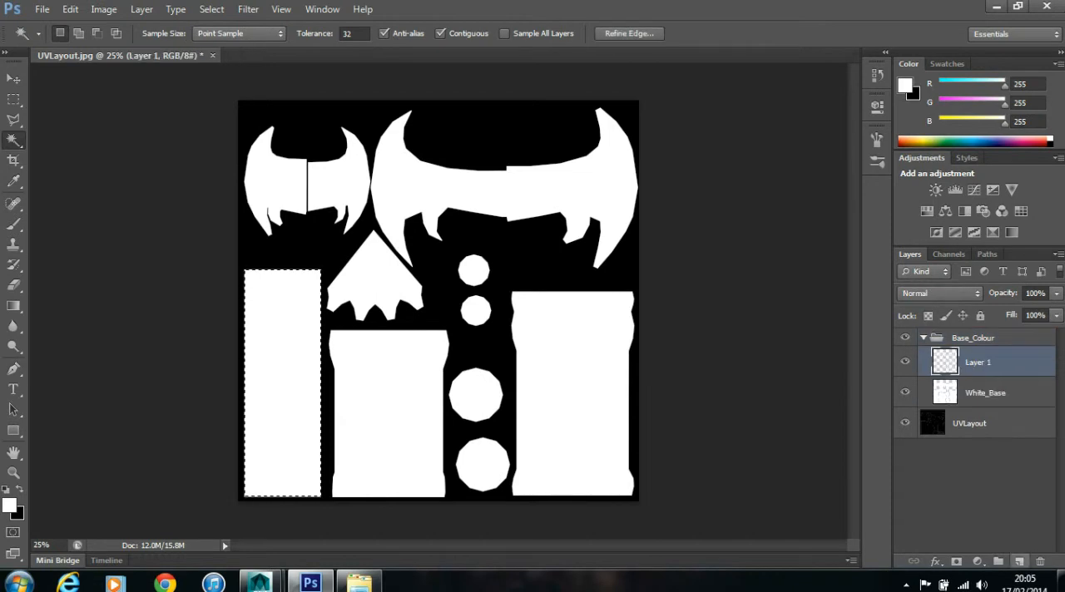
- Set the foreground colour to brown 9b5204 and fill the selected shaft shell with it on the new layer
{"action": "left_click", "coordinate": [9, 505]}
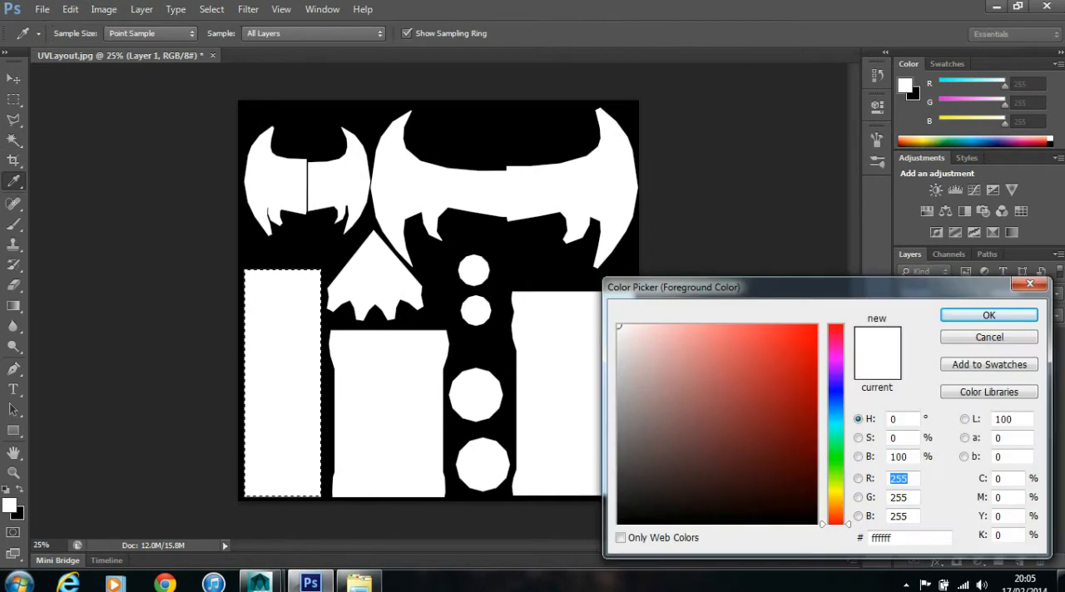
{"action": "left_click_drag", "start_coordinate": [836, 500], "coordinate": [836, 507]}
{"action": "left_click_drag", "start_coordinate": [812, 378], "coordinate": [811, 402]}
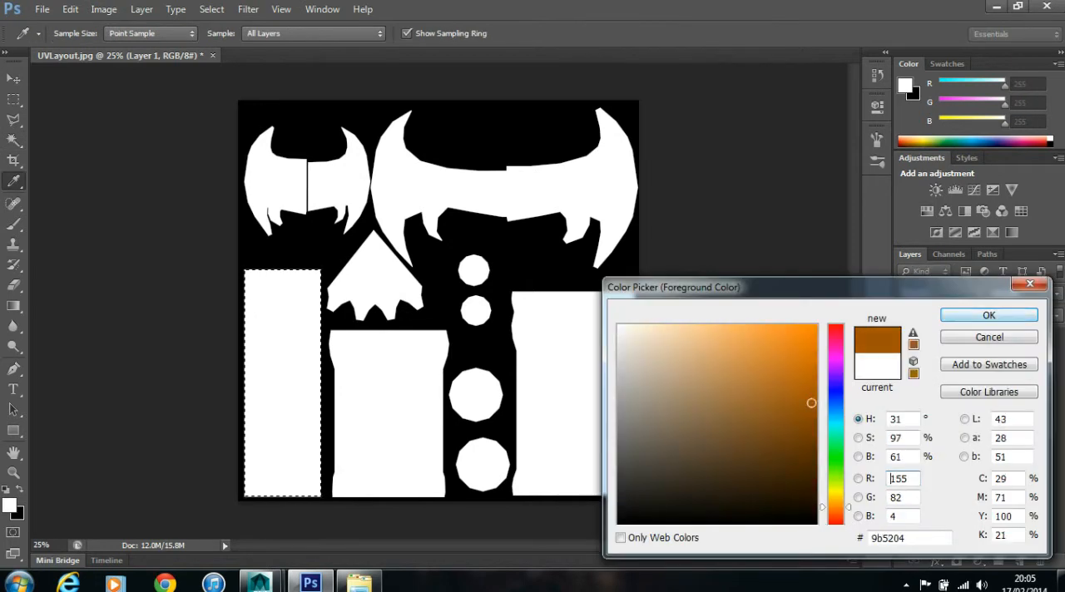
{"action": "left_click", "coordinate": [989, 315]}
{"action": "left_click", "coordinate": [70, 8]}
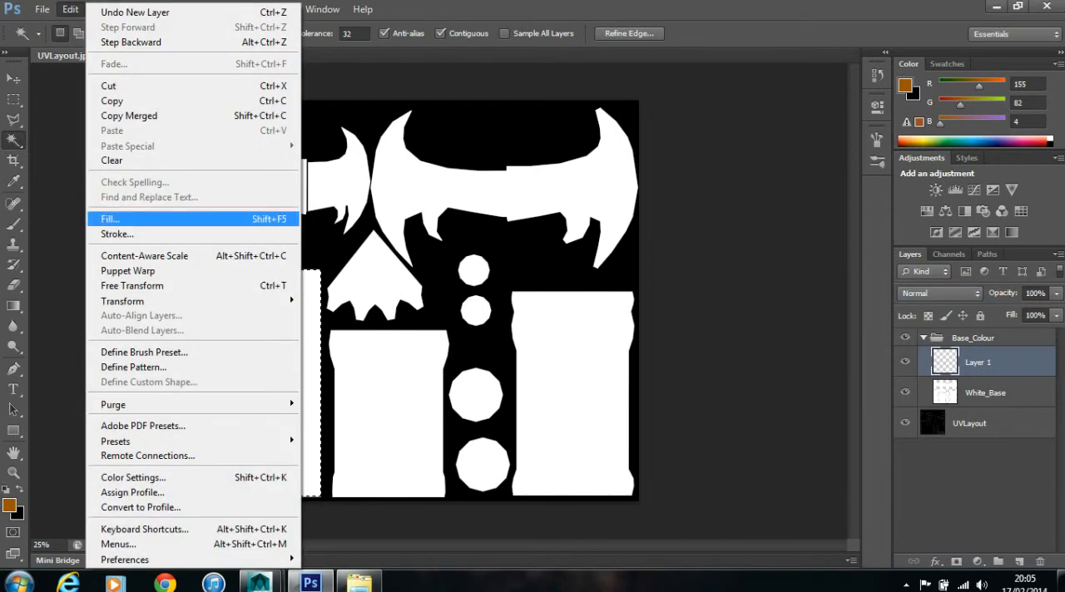
{"action": "left_click", "coordinate": [108, 219]}
{"action": "key", "text": "Return"}
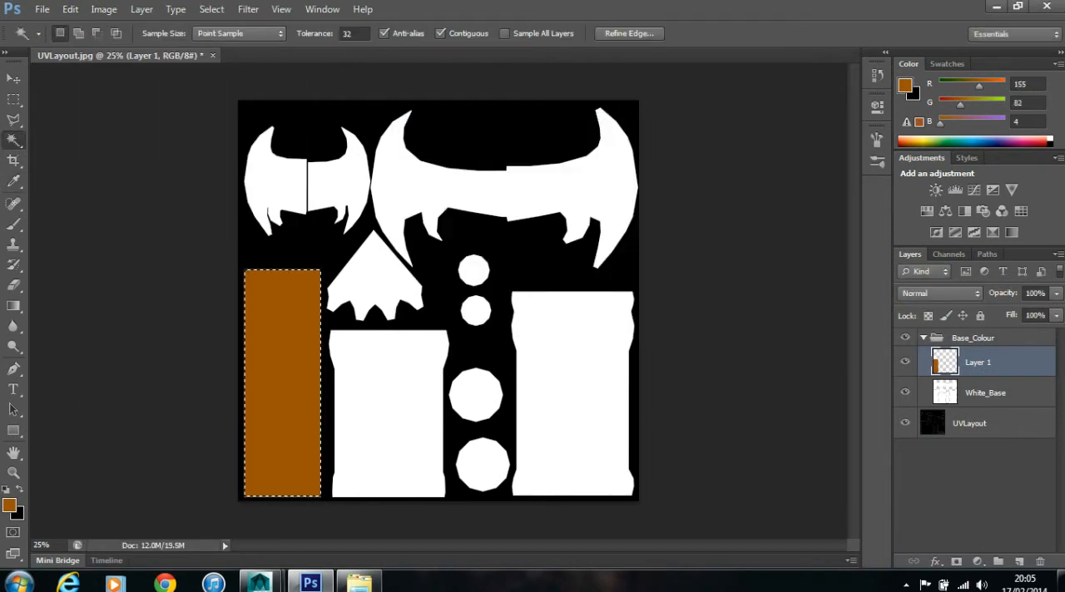
- Rename the brown-filled layer Wood_Base and clear the selection
{"action": "double_click", "coordinate": [986, 393]}
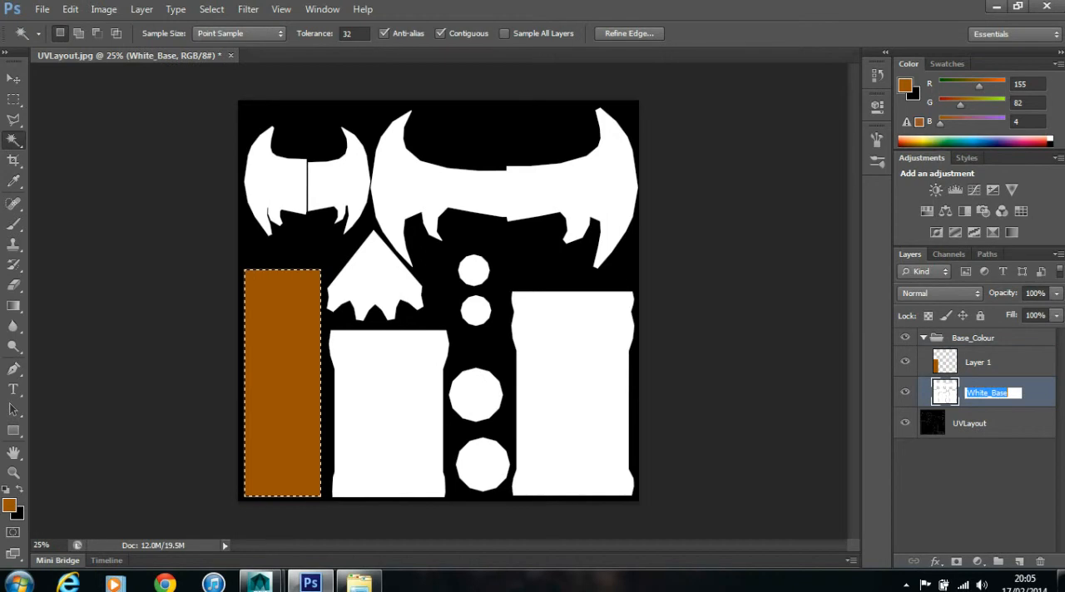
{"action": "key", "text": "ctrl+c"}
{"action": "key", "text": "shift+Tab"}
{"action": "key", "text": "ctrl+v"}
{"action": "left_click_drag", "start_coordinate": [988, 363], "coordinate": [967, 363]}
{"action": "type", "text": "Wood"}
{"action": "key", "text": "Return"}
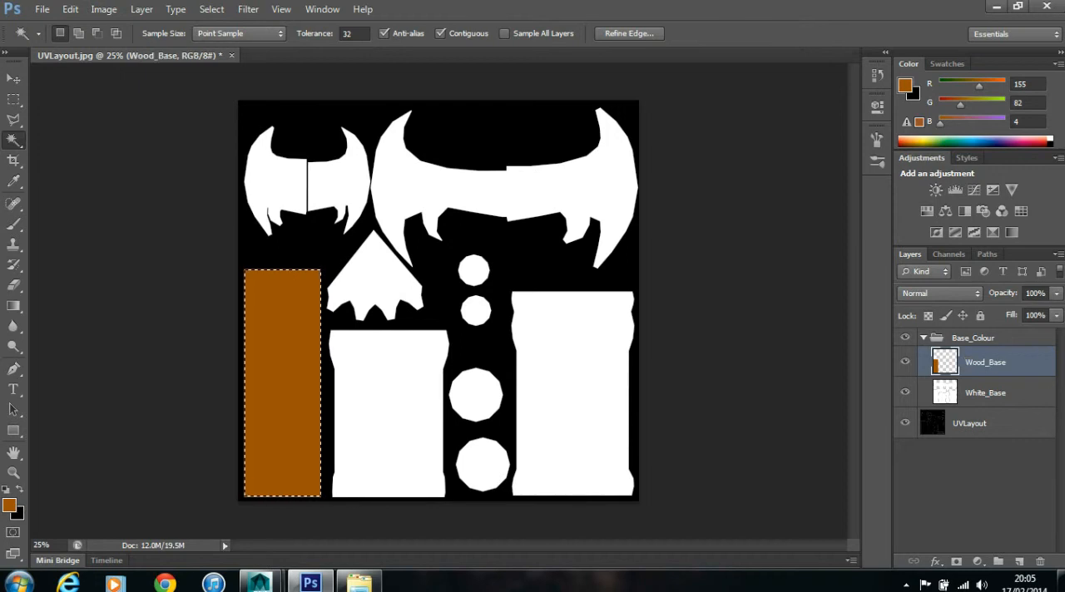
{"action": "key", "text": "ctrl+d"}
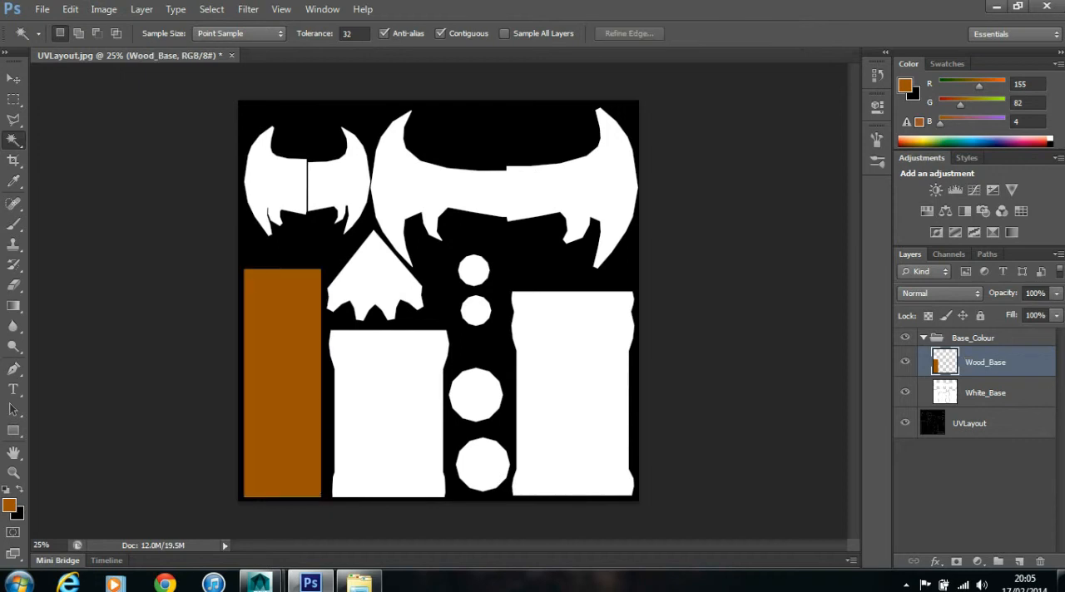
- On White_Base, select the two wide rectangular shells, four circles and pointed tip shell, and add a new layer above it
{"action": "left_click", "coordinate": [986, 392]}
{"action": "left_click", "coordinate": [389, 412]}
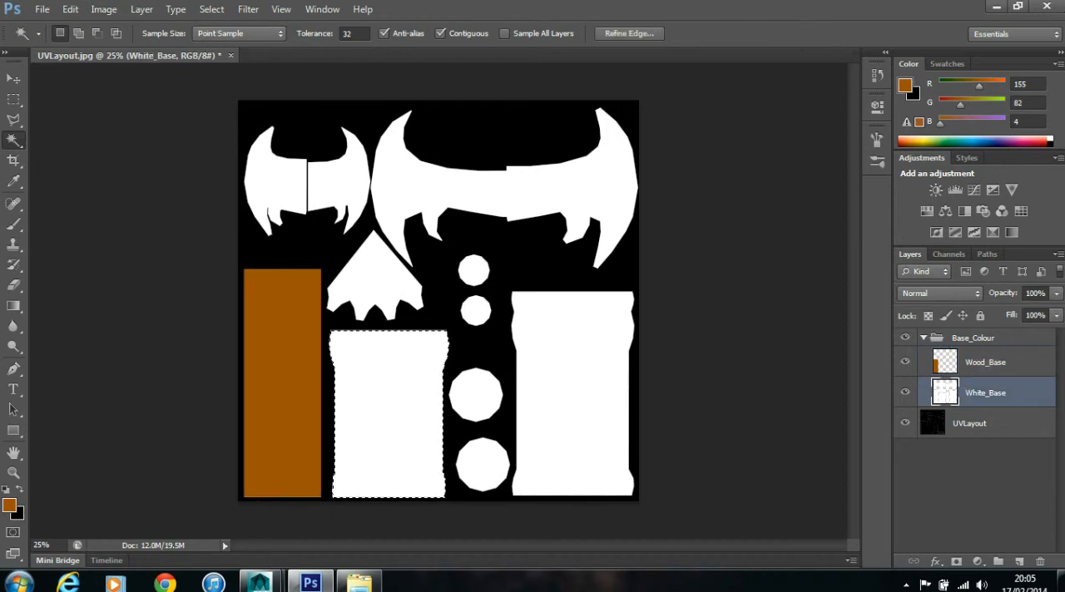
{"action": "left_click", "coordinate": [475, 312], "text": "shift"}
{"action": "left_click", "coordinate": [474, 269], "text": "shift"}
{"action": "left_click", "coordinate": [476, 395], "text": "shift"}
{"action": "left_click", "coordinate": [482, 463], "text": "shift"}
{"action": "left_click", "coordinate": [572, 393], "text": "shift"}
{"action": "left_click", "coordinate": [376, 283], "text": "shift"}
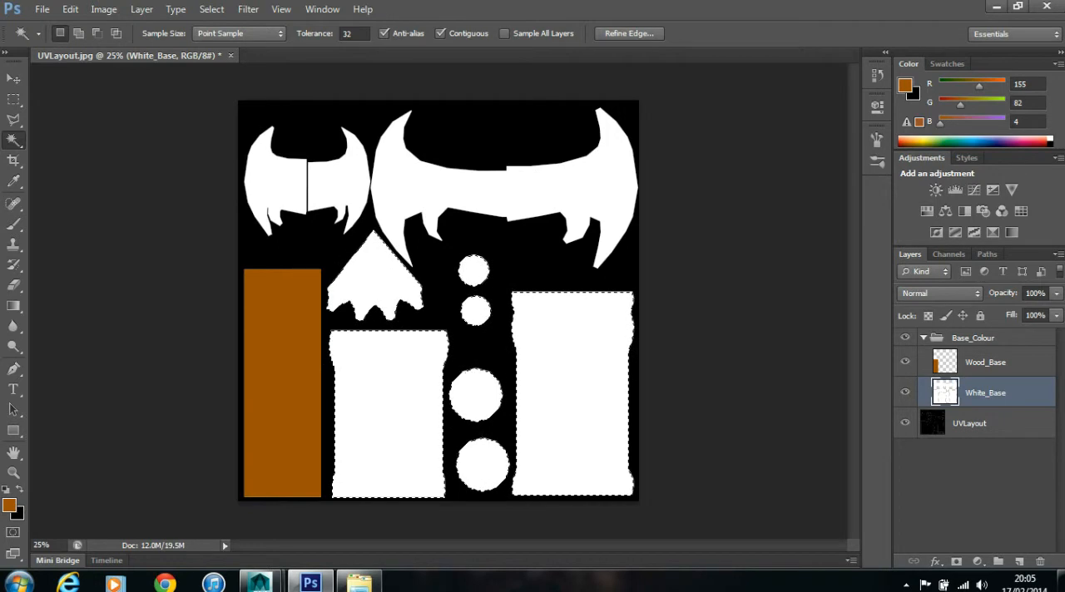
{"action": "left_click", "coordinate": [1018, 561]}
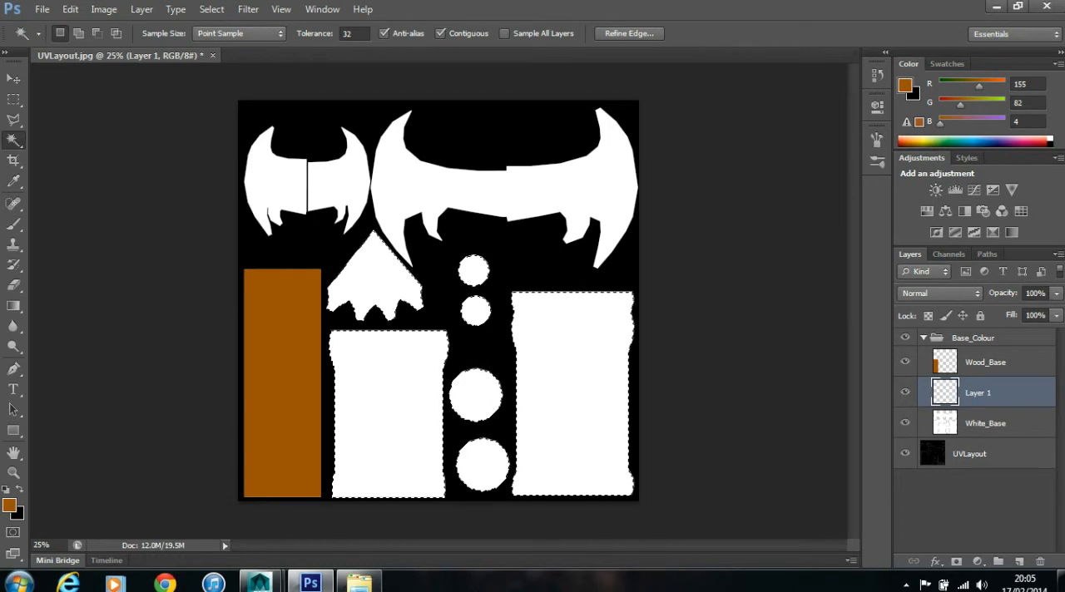
- Set the foreground colour to orange-brown b65a27, fill the selected shells with it on the new layer, and clear the selection
{"action": "left_click", "coordinate": [9, 505]}
{"action": "left_click_drag", "start_coordinate": [836, 507], "coordinate": [836, 513]}
{"action": "mouse_move", "coordinate": [812, 403]}
{"action": "left_mouse_down"}
{"action": "mouse_move", "coordinate": [810, 443]}
{"action": "mouse_move", "coordinate": [780, 412]}
{"action": "mouse_move", "coordinate": [773, 381]}
{"action": "left_mouse_up"}
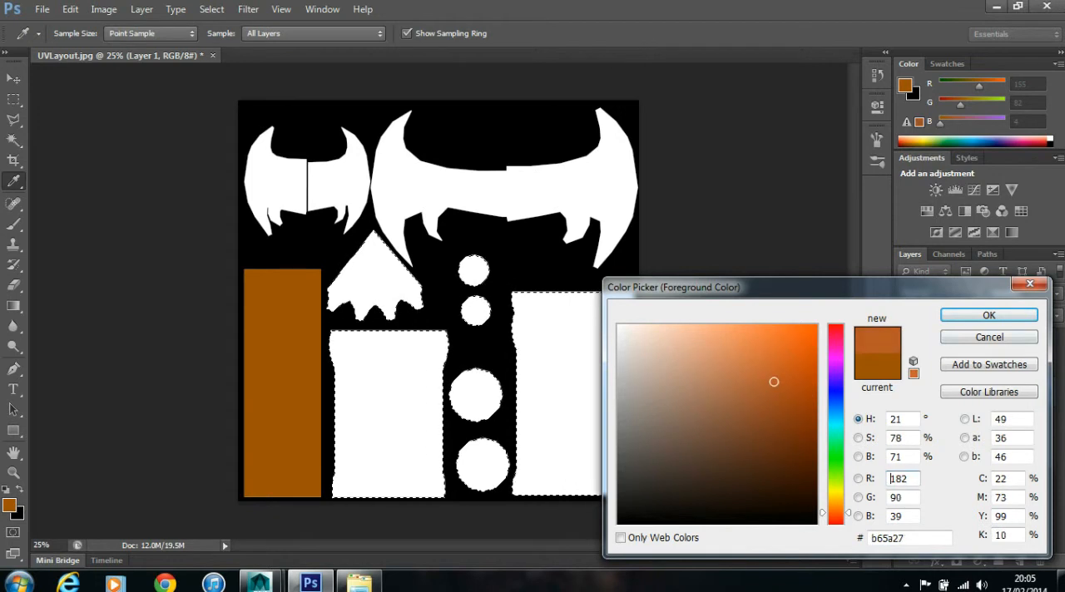
{"action": "left_click", "coordinate": [989, 316]}
{"action": "key", "text": "w"}
{"action": "left_click", "coordinate": [70, 8]}
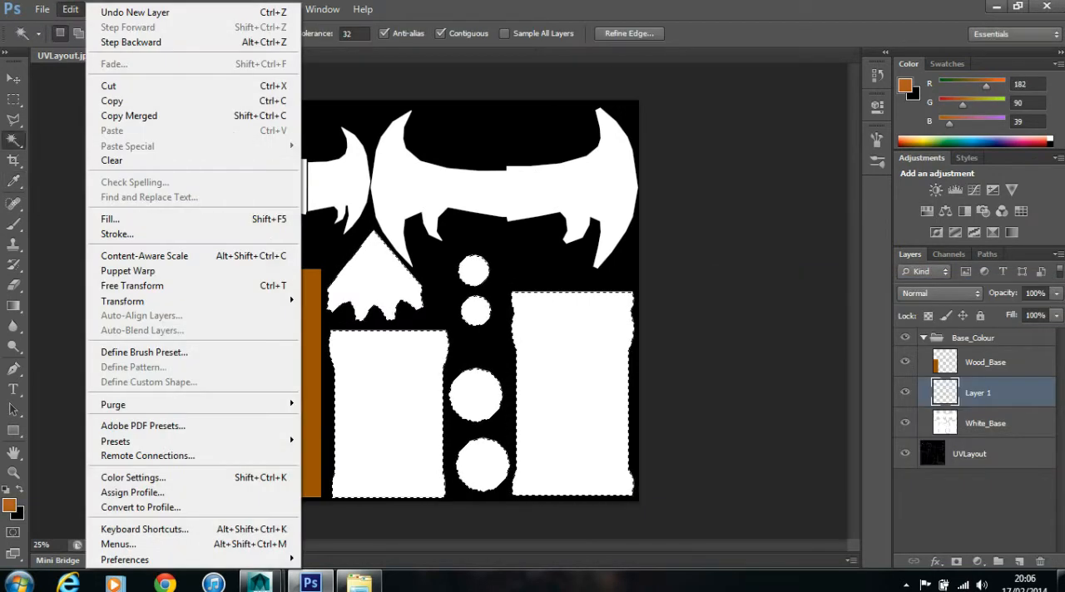
{"action": "left_click", "coordinate": [112, 217]}
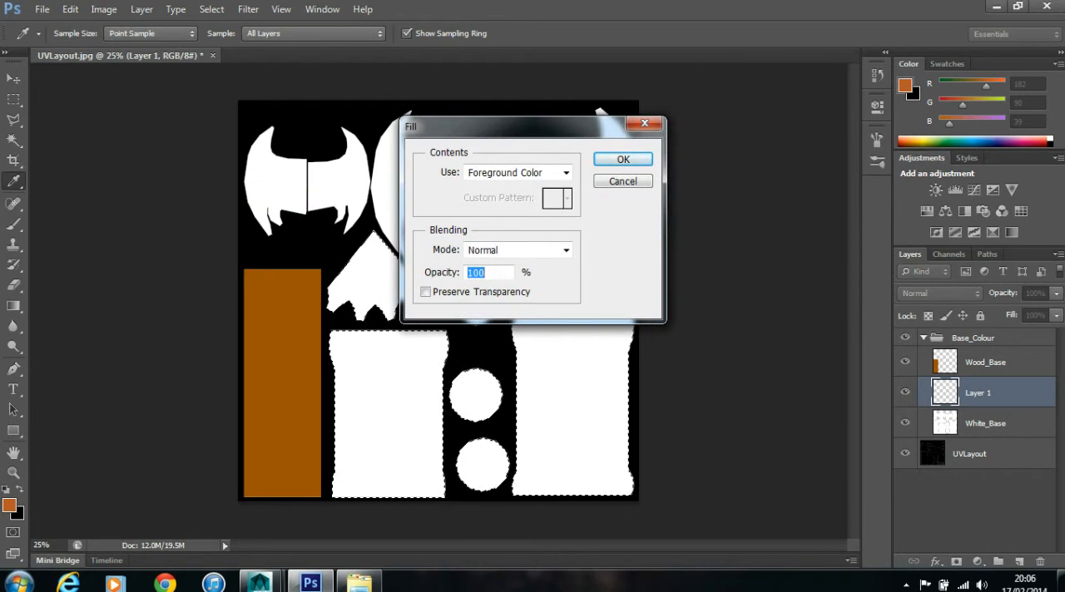
{"action": "key", "text": "Return"}
{"action": "key", "text": "ctrl+d"}
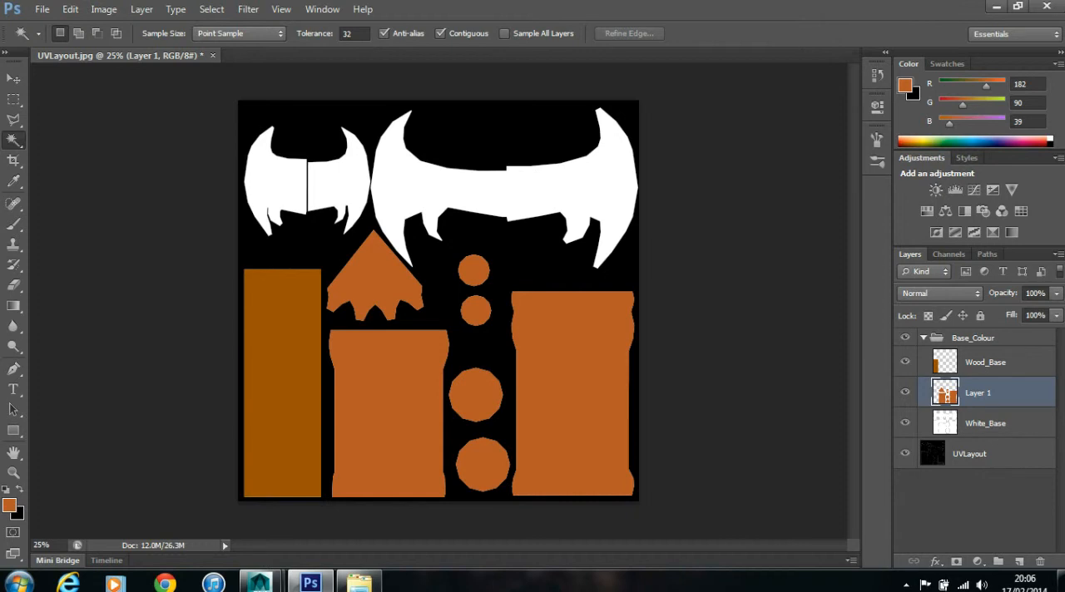
- Select the large blade shell and both small blade shells on White_Base and add a new layer above it
{"action": "left_click", "coordinate": [987, 424]}
{"action": "left_click", "coordinate": [520, 193]}
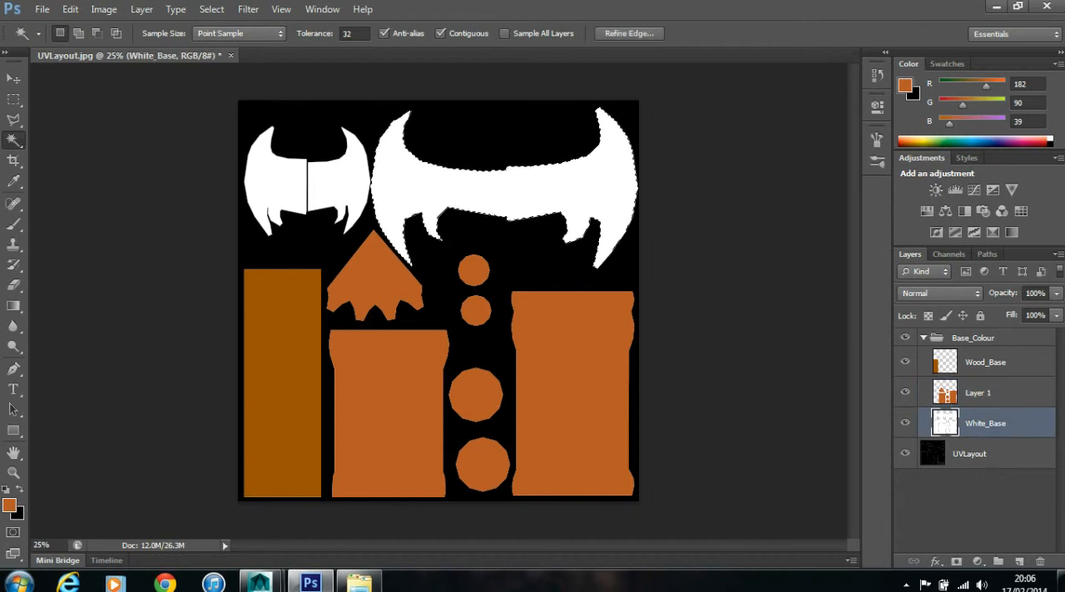
{"action": "left_click", "coordinate": [337, 185], "text": "shift"}
{"action": "left_click", "coordinate": [281, 185], "text": "shift"}
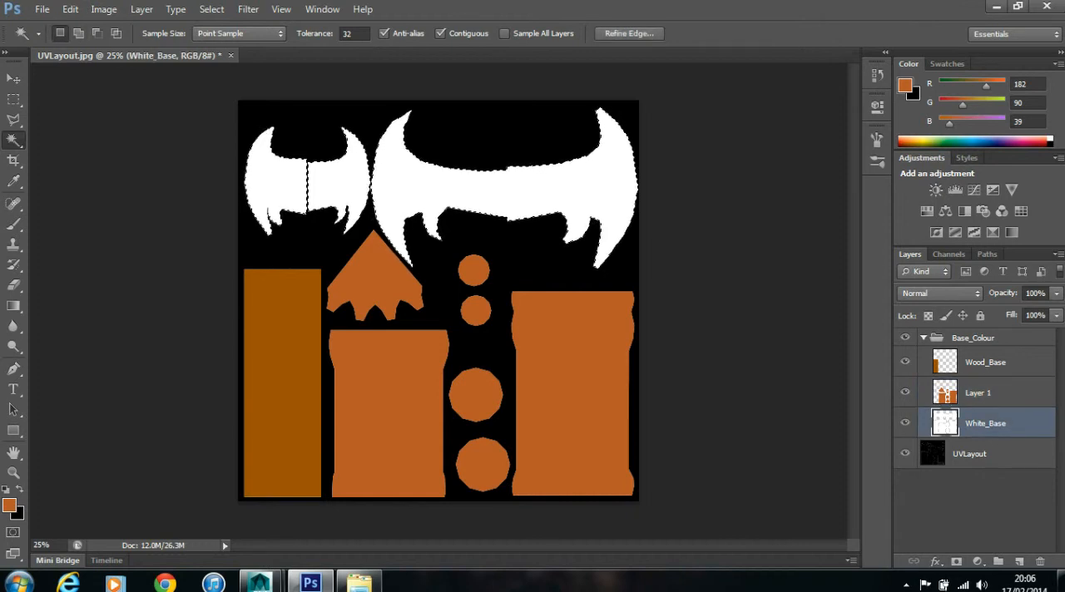
{"action": "left_click", "coordinate": [1019, 562]}
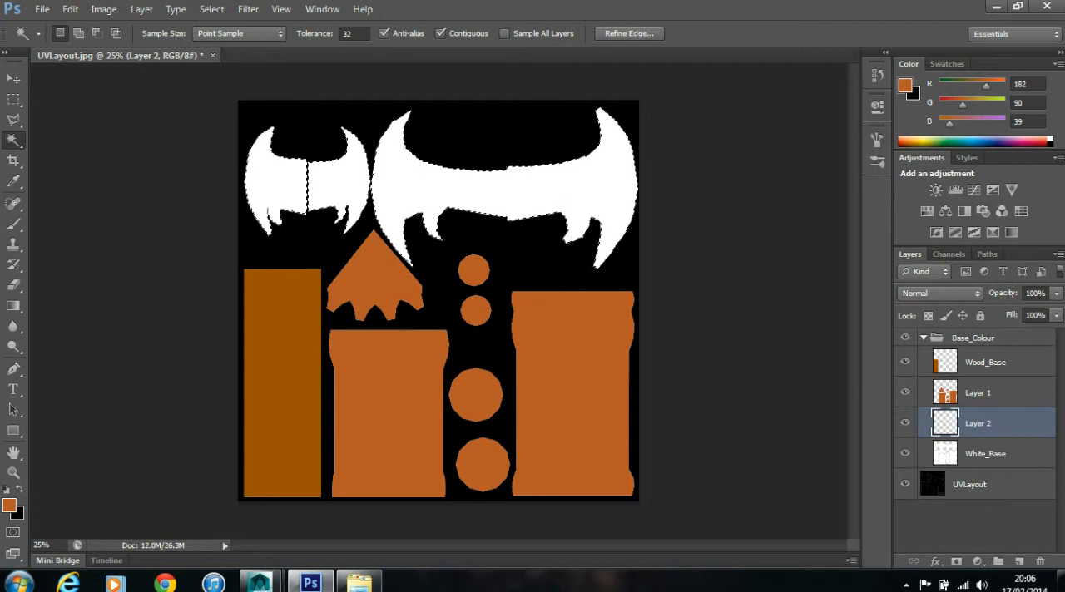
- Set the foreground colour to grey 7c7c7c, fill the selected blade shells with it on the new layer, and clear the selection
{"action": "left_click", "coordinate": [9, 506]}
{"action": "mouse_move", "coordinate": [714, 419]}
{"action": "left_mouse_down"}
{"action": "mouse_move", "coordinate": [619, 371]}
{"action": "mouse_move", "coordinate": [619, 427]}
{"action": "left_mouse_up"}
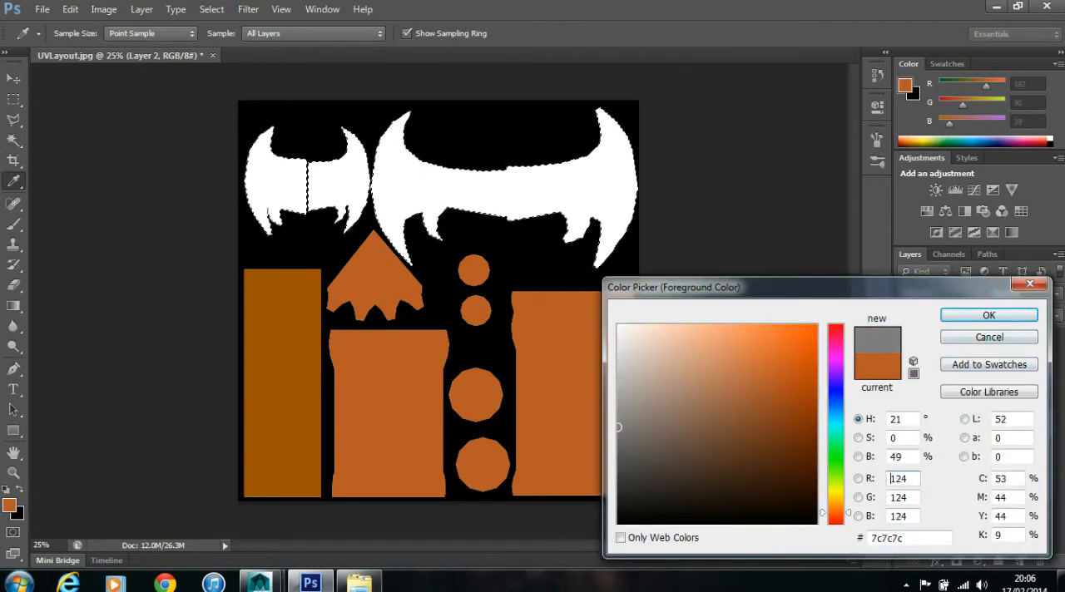
{"action": "left_click", "coordinate": [988, 315]}
{"action": "left_click", "coordinate": [70, 9]}
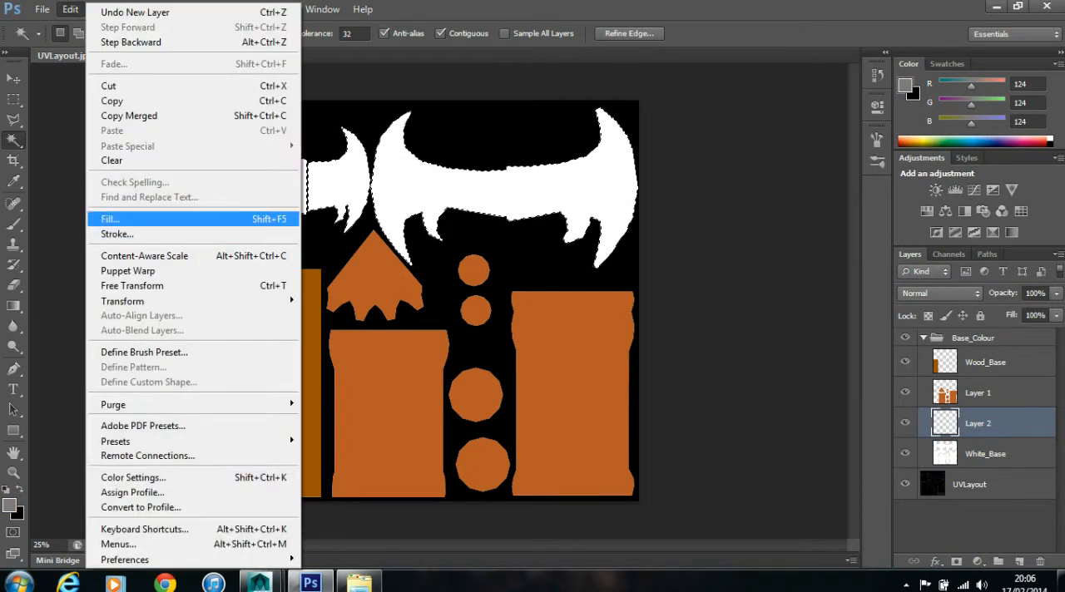
{"action": "left_click", "coordinate": [110, 219]}
{"action": "left_click", "coordinate": [621, 160]}
{"action": "key", "text": "ctrl+d"}
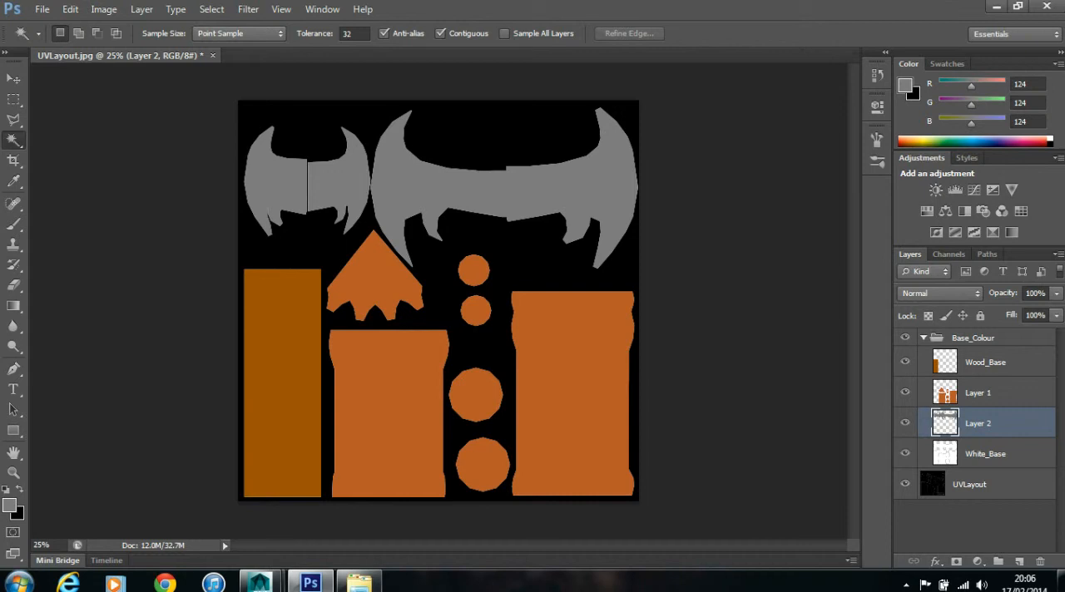
- Rename the orange-brown filled layer Bronze_Base
{"action": "double_click", "coordinate": [978, 394]}
{"action": "type", "text": "White_Base"}
{"action": "left_click_drag", "start_coordinate": [988, 393], "coordinate": [967, 393]}
{"action": "type", "text": "Bronze_Base"}
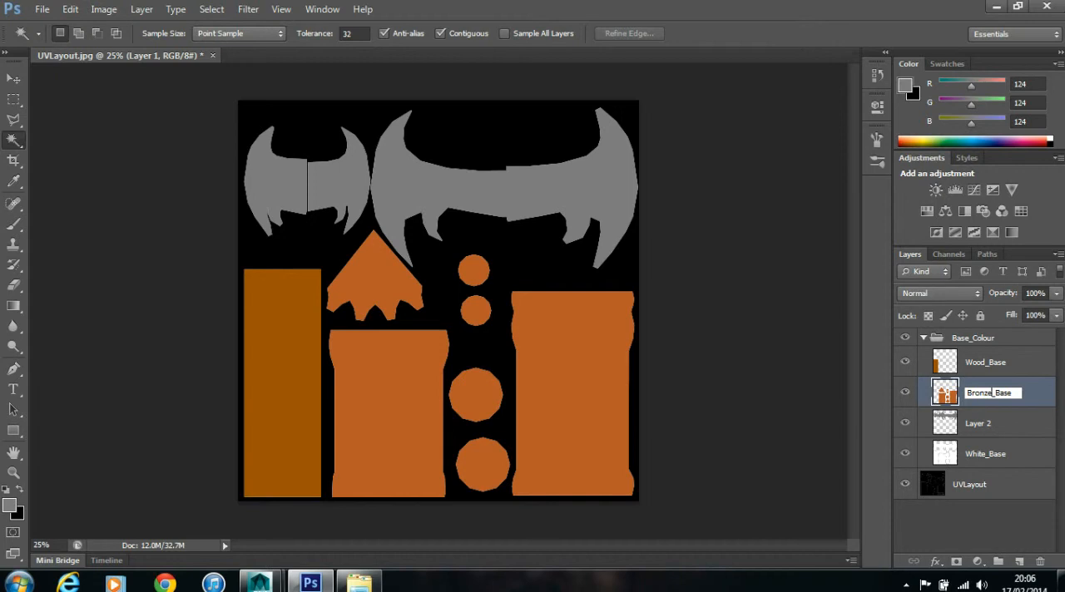
{"action": "key", "text": "Return"}
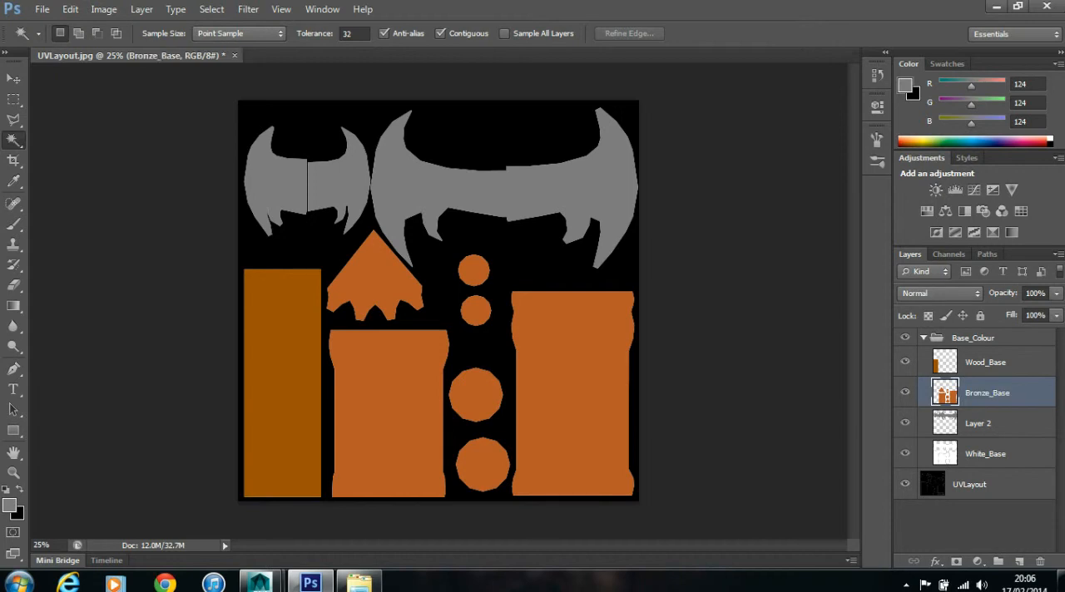
- Rename the grey-filled blade layer Metal_Base
{"action": "double_click", "coordinate": [979, 424]}
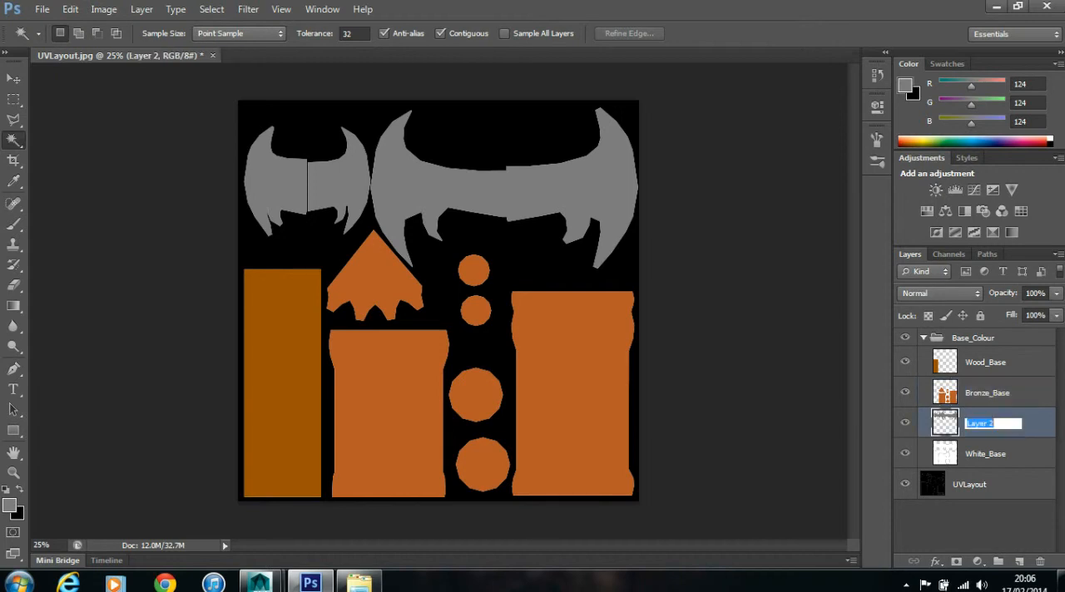
{"action": "key", "text": "ctrl+v"}
{"action": "left_click_drag", "start_coordinate": [966, 424], "coordinate": [984, 424]}
{"action": "type", "text": "Metal"}
{"action": "key", "text": "Return"}
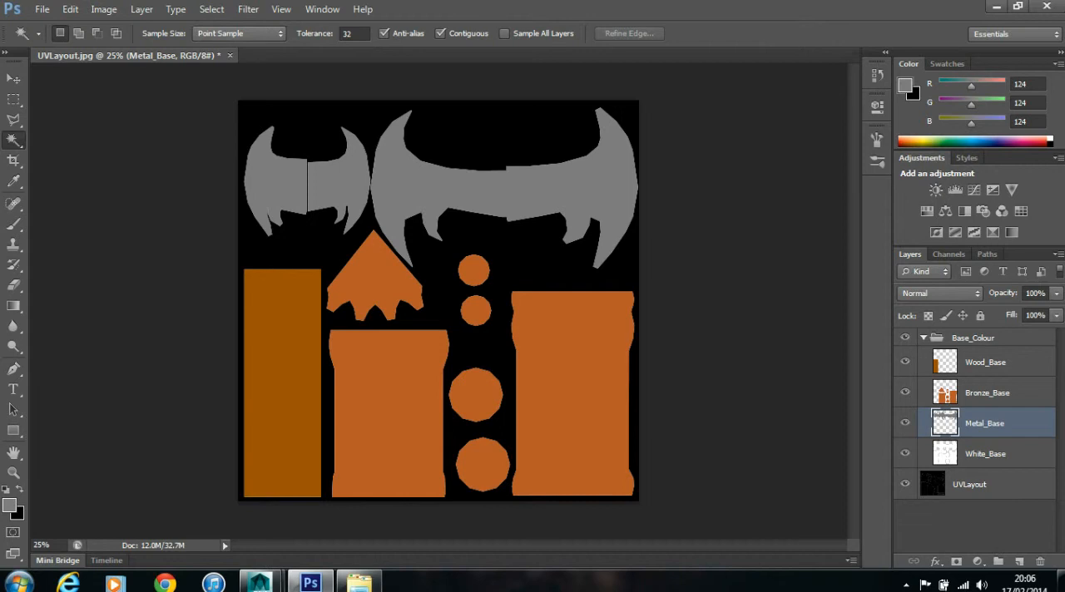
- Collapse the Base_Colour group to hide its layers
{"action": "left_click", "coordinate": [923, 338]}
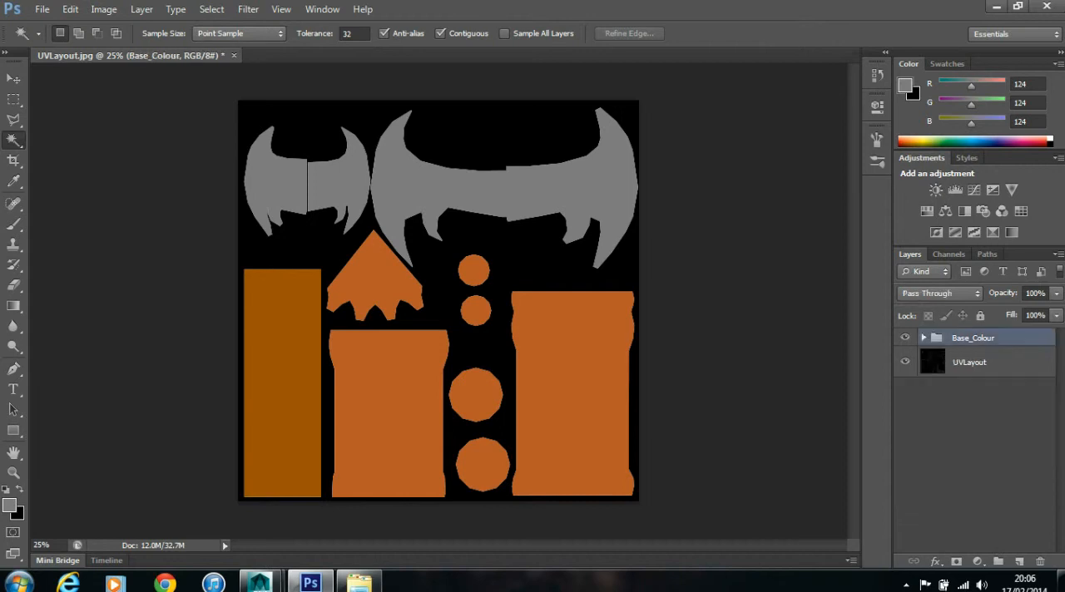
{"action": "left_click", "coordinate": [924, 338]}
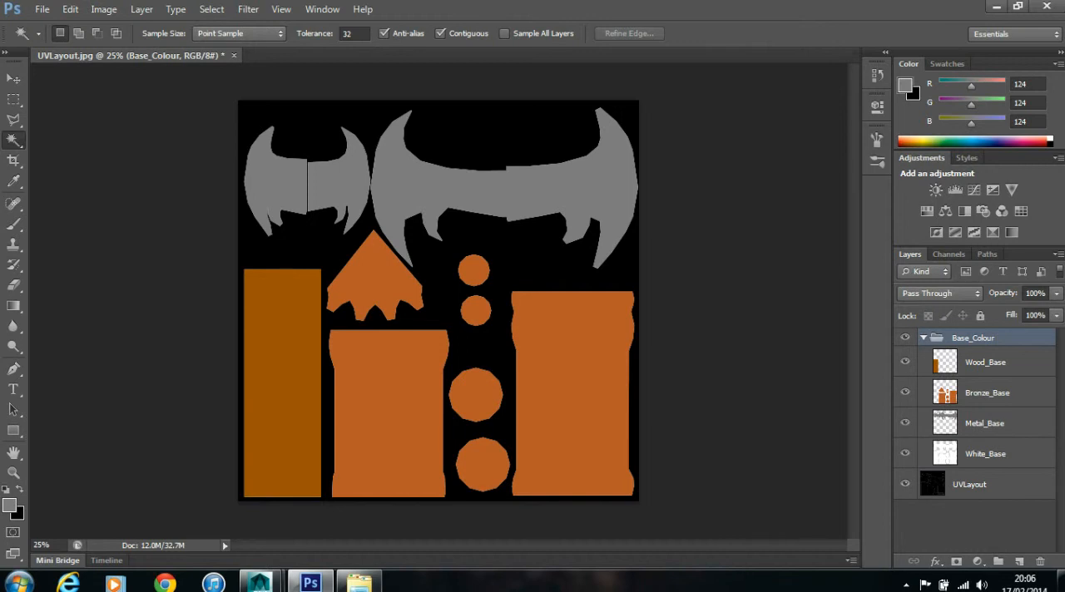
{"action": "left_click", "coordinate": [924, 338]}
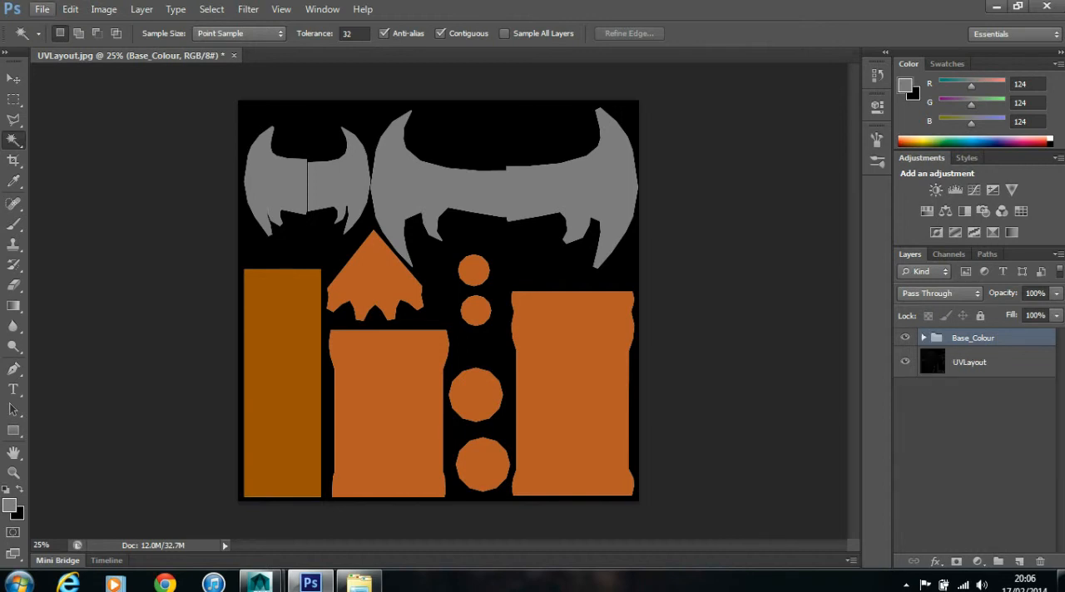
- Save the document in Photoshop PSD format as Axe_Texture in the sourceimages folder
{"action": "left_click", "coordinate": [41, 9]}
{"action": "left_click", "coordinate": [50, 197]}
{"action": "left_click", "coordinate": [694, 376]}
{"action": "left_click", "coordinate": [693, 376]}
{"action": "double_click", "coordinate": [484, 354]}
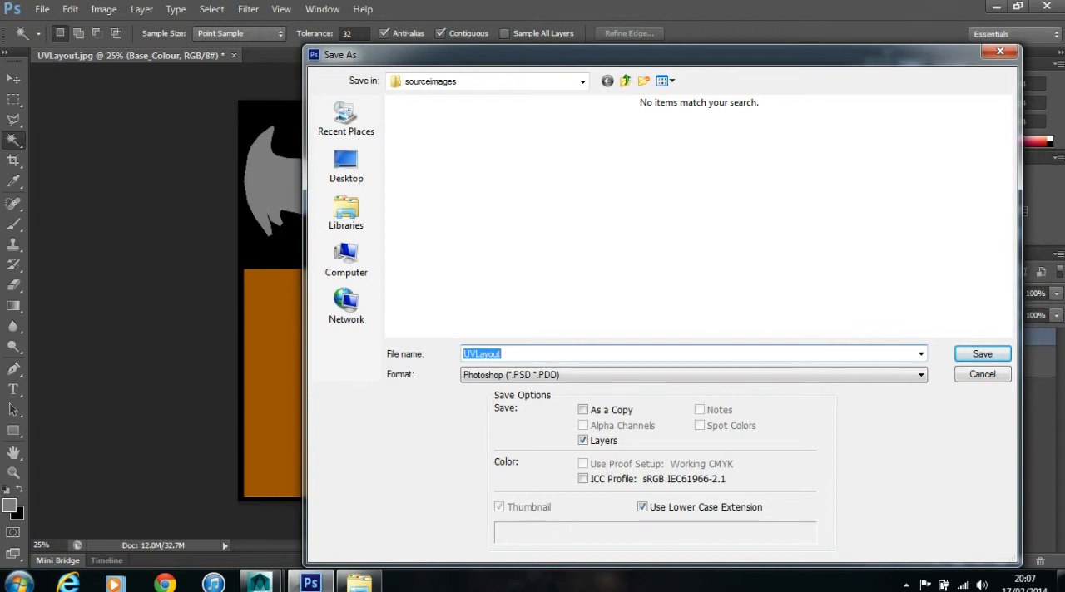
{"action": "type", "text": "Axe"}
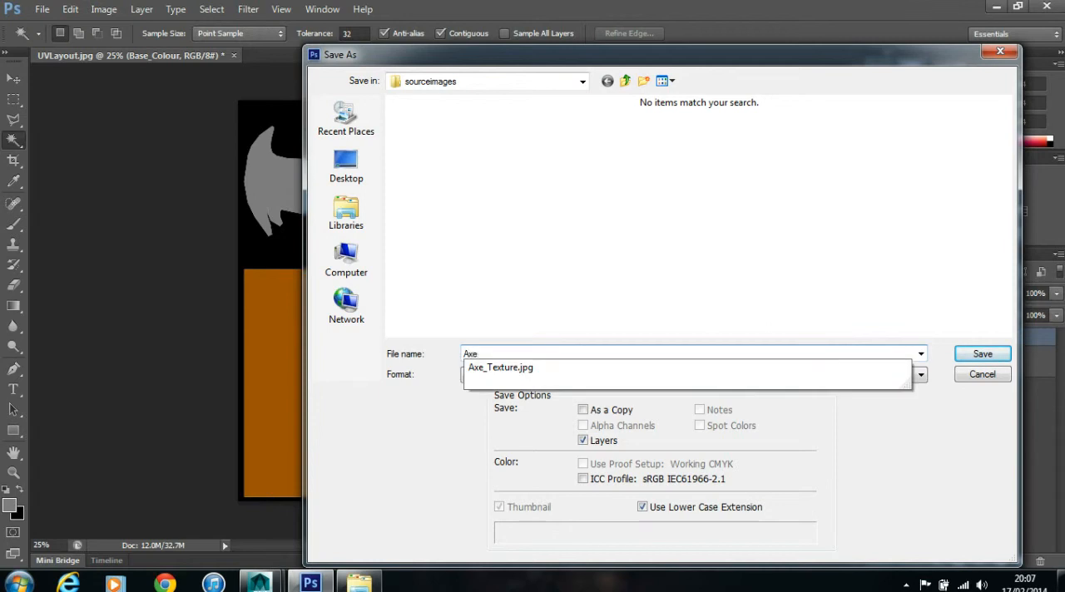
{"action": "key", "text": "Down"}
{"action": "key", "text": "Return"}
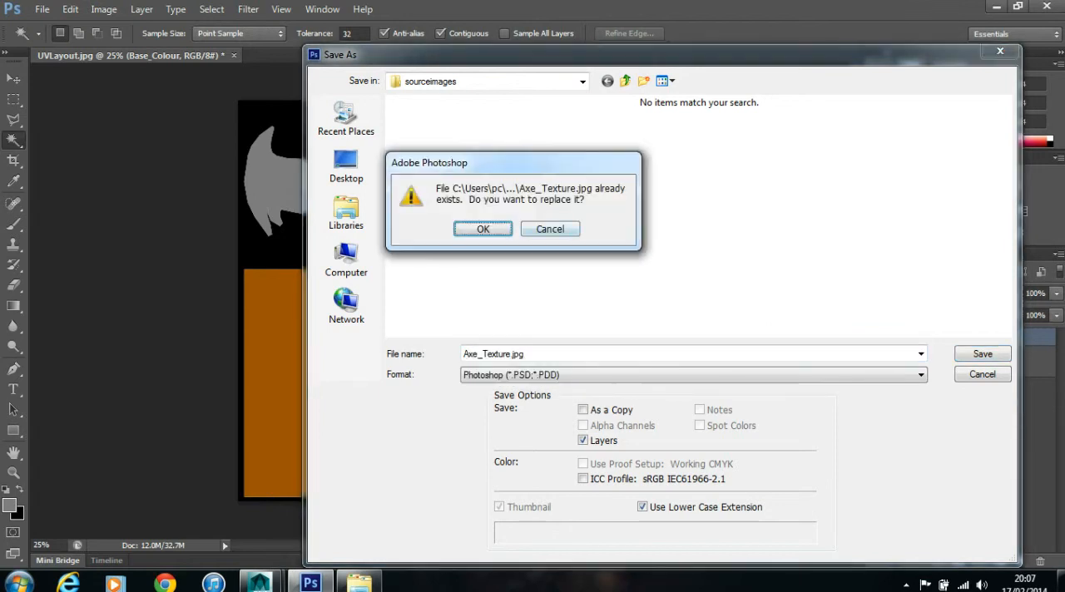
{"action": "key", "text": "Escape"}
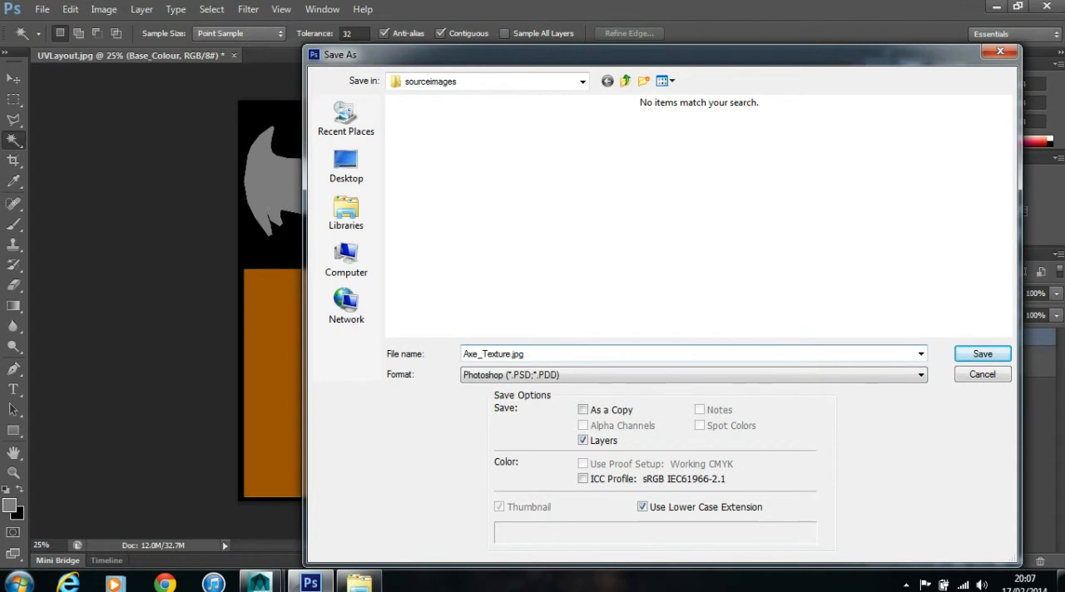
{"action": "key", "text": "BackSpace"}
{"action": "key", "text": "BackSpace"}
{"action": "key", "text": "BackSpace"}
{"action": "key", "text": "BackSpace"}
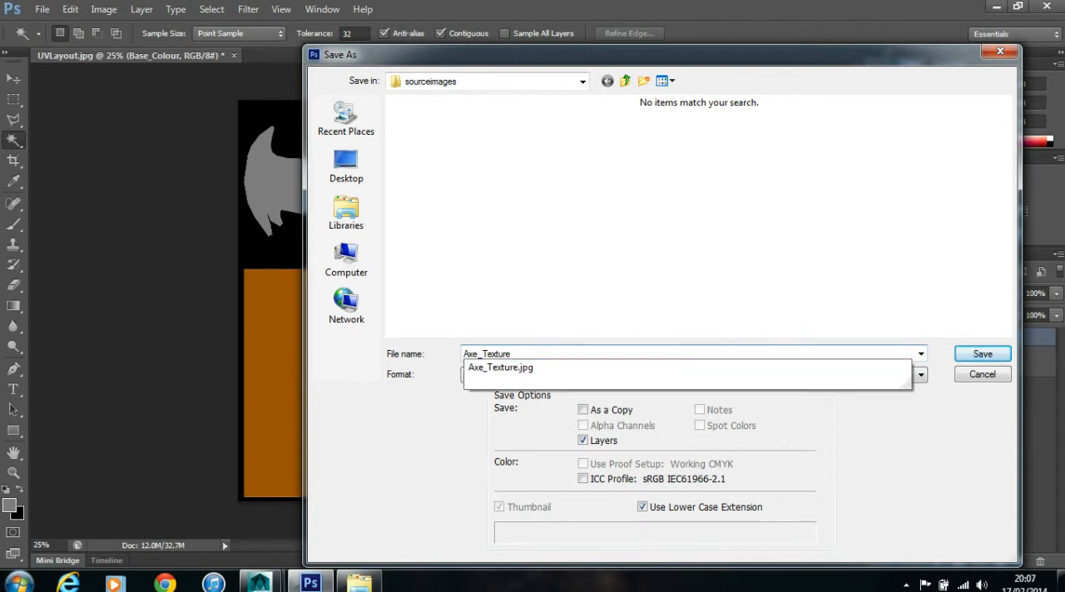
{"action": "key", "text": "Escape"}
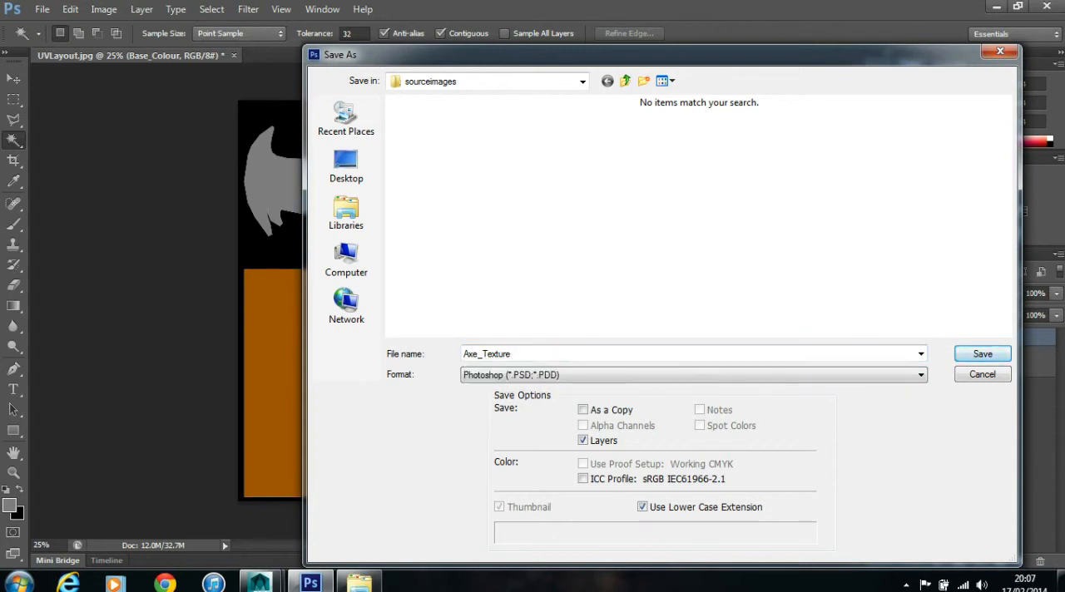
{"action": "key", "text": "Return"}
{"action": "key", "text": "Return"}
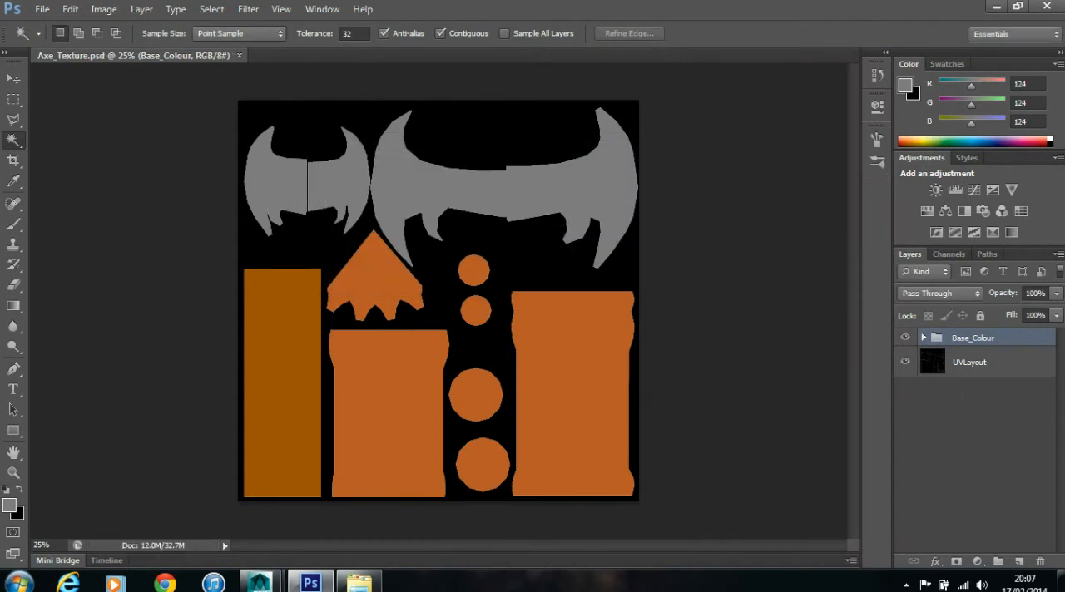
- Switch to the Axe_Model scene in Maya and select the axe's wooden shaft
{"action": "left_click", "coordinate": [996, 5]}
{"action": "mouse_move", "coordinate": [260, 581]}
{"action": "left_click", "coordinate": [346, 514]}
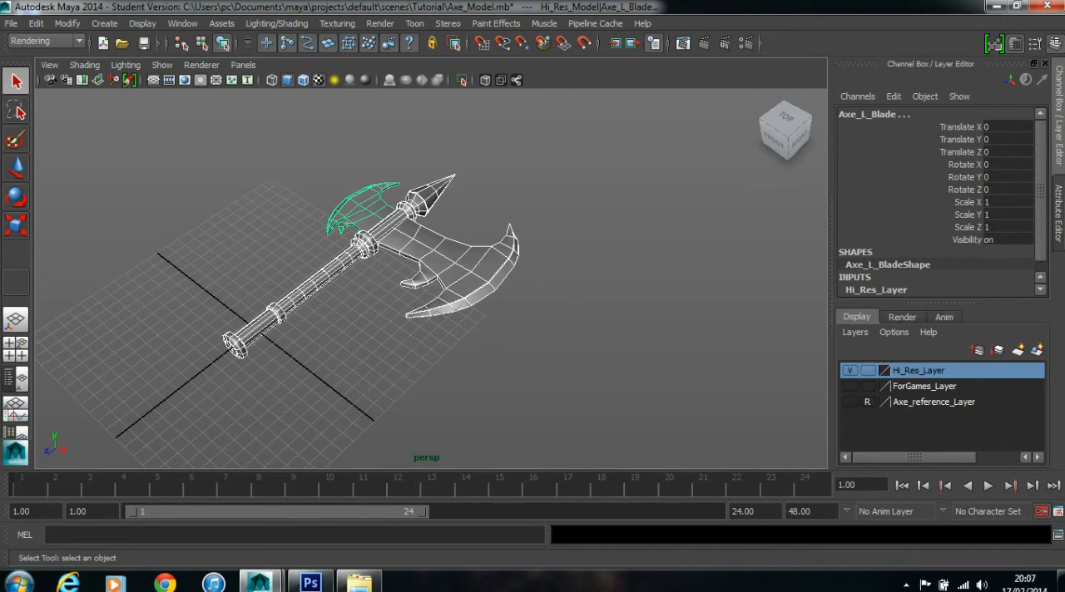
{"action": "left_click", "coordinate": [582, 349]}
{"action": "left_click", "coordinate": [321, 279]}
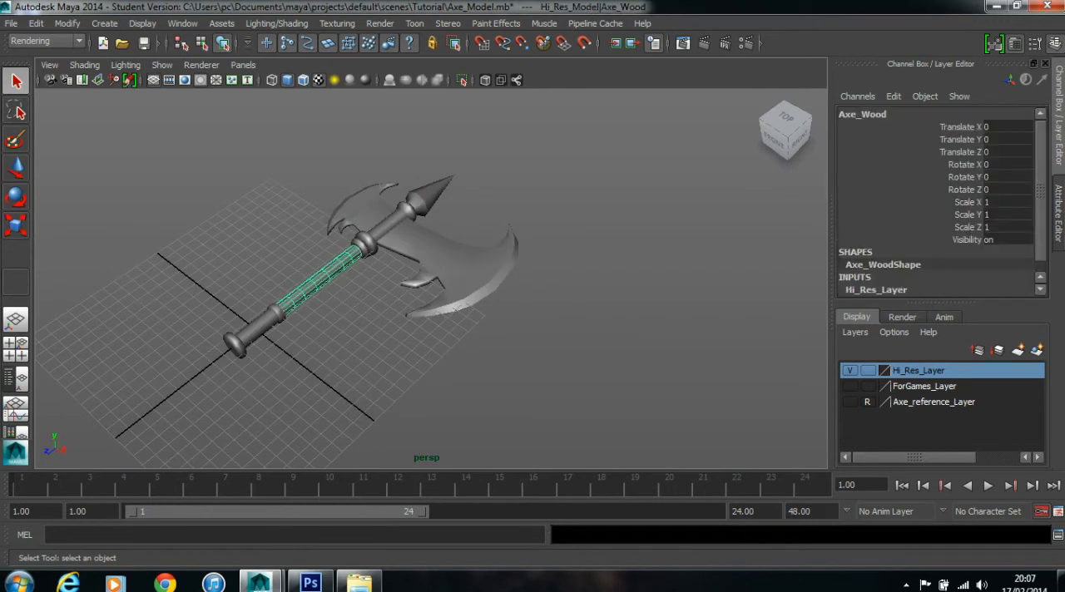
- Rename the selected shaft's blinn3 material Axe_Material
{"action": "key", "text": "ctrl+a"}
{"action": "left_click", "coordinate": [1040, 110]}
{"action": "left_click", "coordinate": [1040, 110]}
{"action": "left_click", "coordinate": [1001, 111]}
{"action": "left_click_drag", "start_coordinate": [874, 152], "coordinate": [832, 151]}
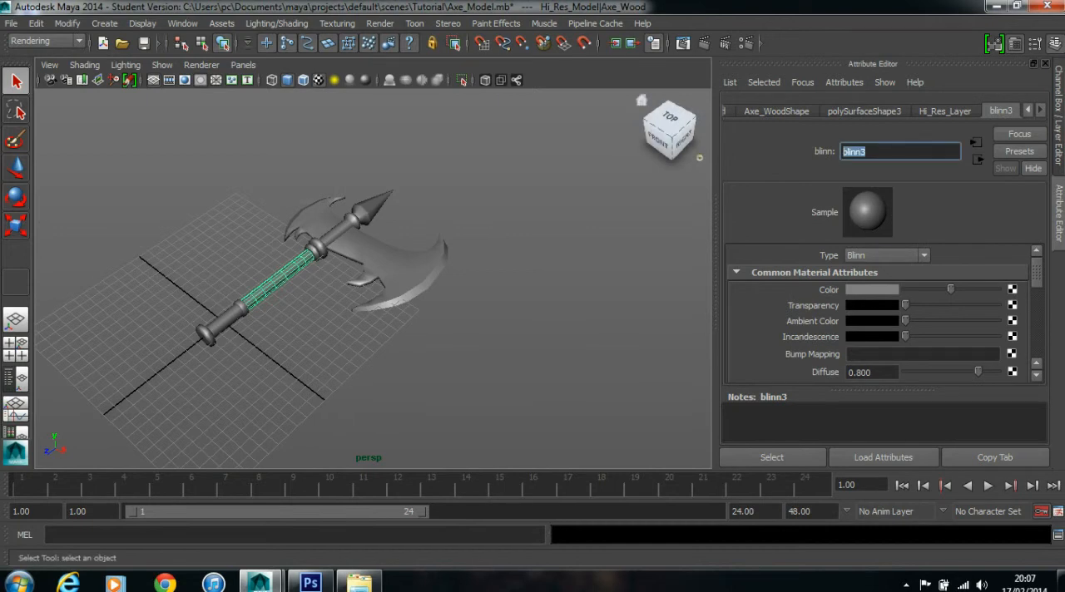
{"action": "type", "text": "Axe_MAera"}
{"action": "key", "text": "BackSpace"}
{"action": "key", "text": "BackSpace"}
{"action": "key", "text": "BackSpace"}
{"action": "key", "text": "BackSpace"}
{"action": "type", "text": "aterial"}
{"action": "key", "text": "Return"}
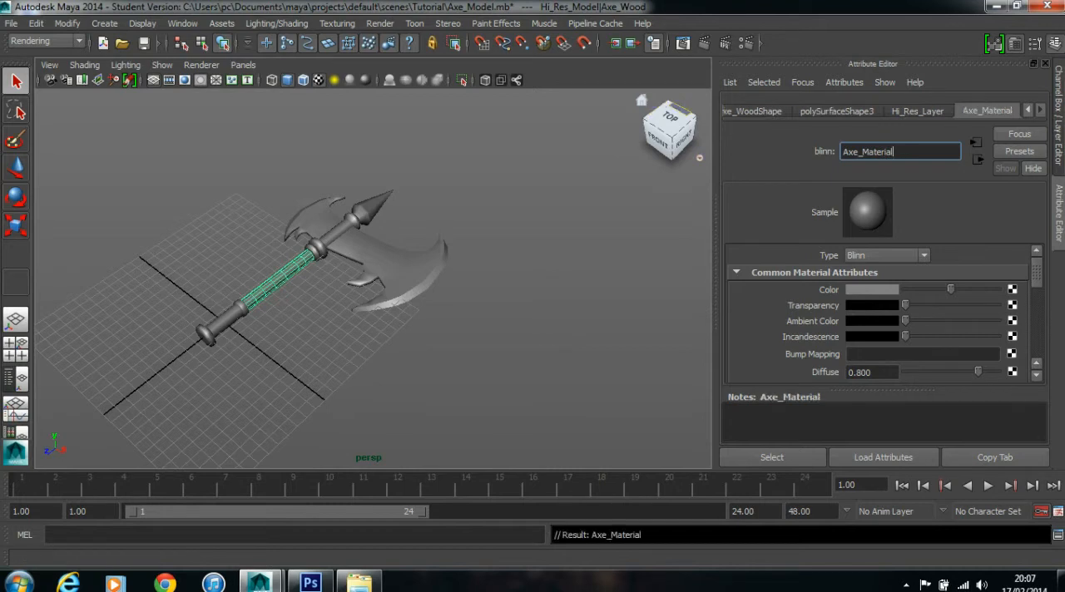
- Connect a file texture to Axe_Material's colour and load Axe_Texture.psd from sourceimages as its image
{"action": "left_click", "coordinate": [522, 325]}
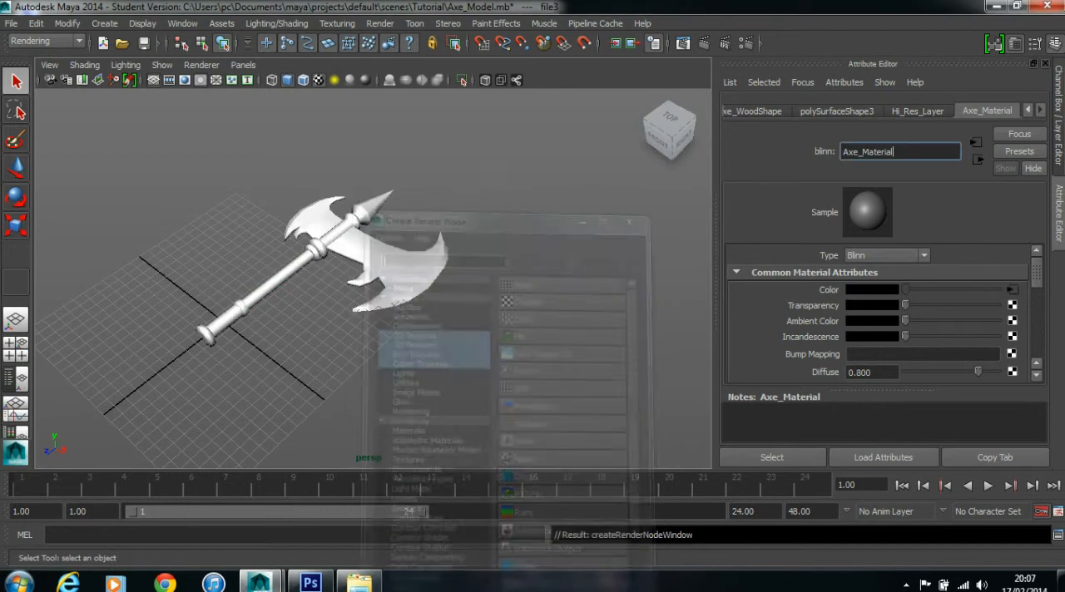
{"action": "left_click", "coordinate": [1019, 333]}
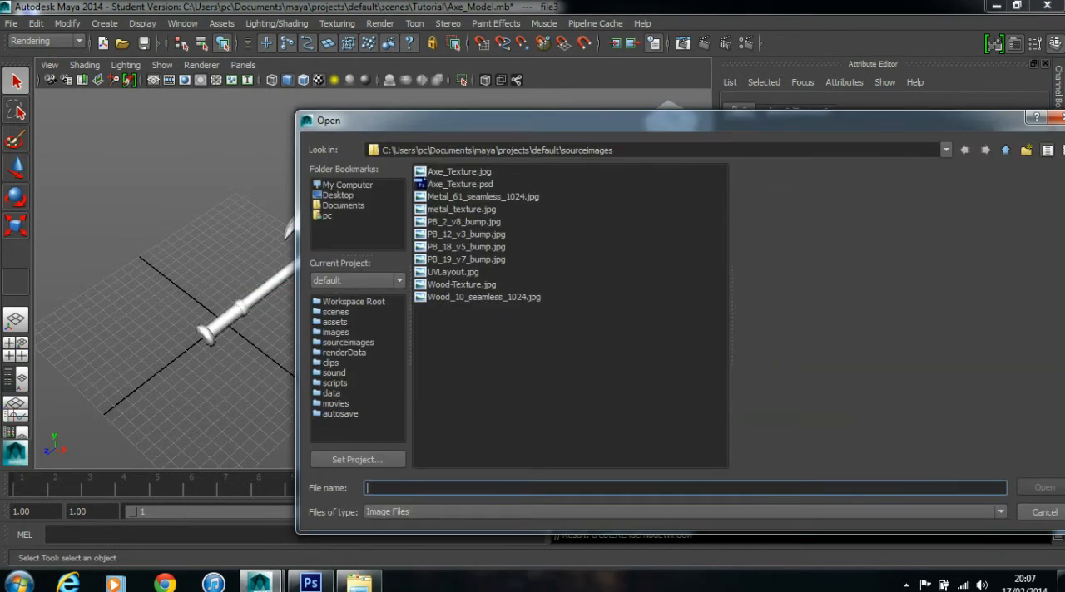
{"action": "left_click", "coordinate": [460, 184]}
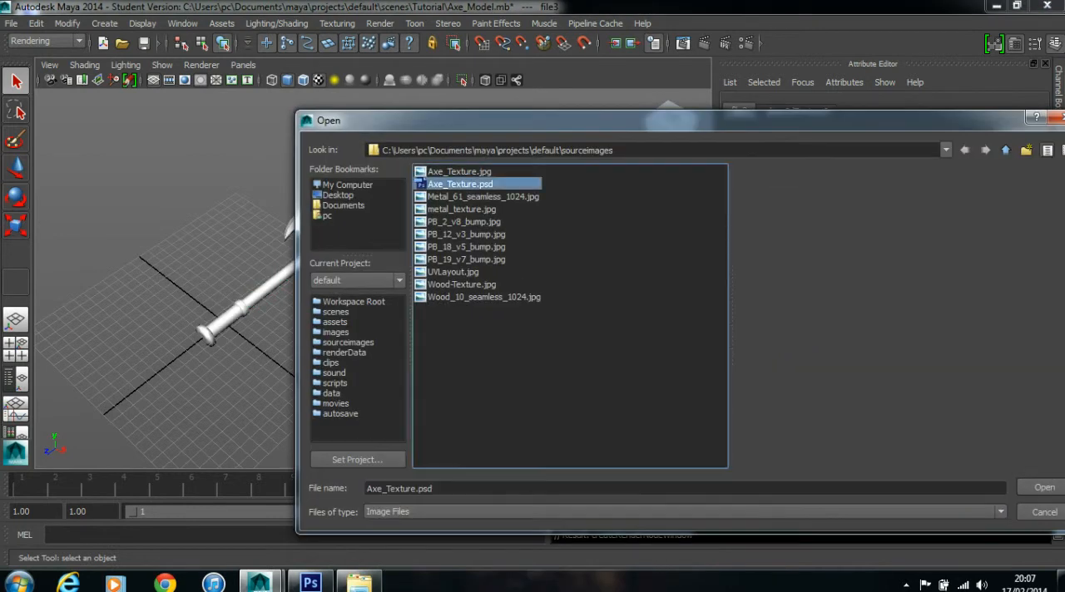
{"action": "left_click", "coordinate": [1043, 488]}
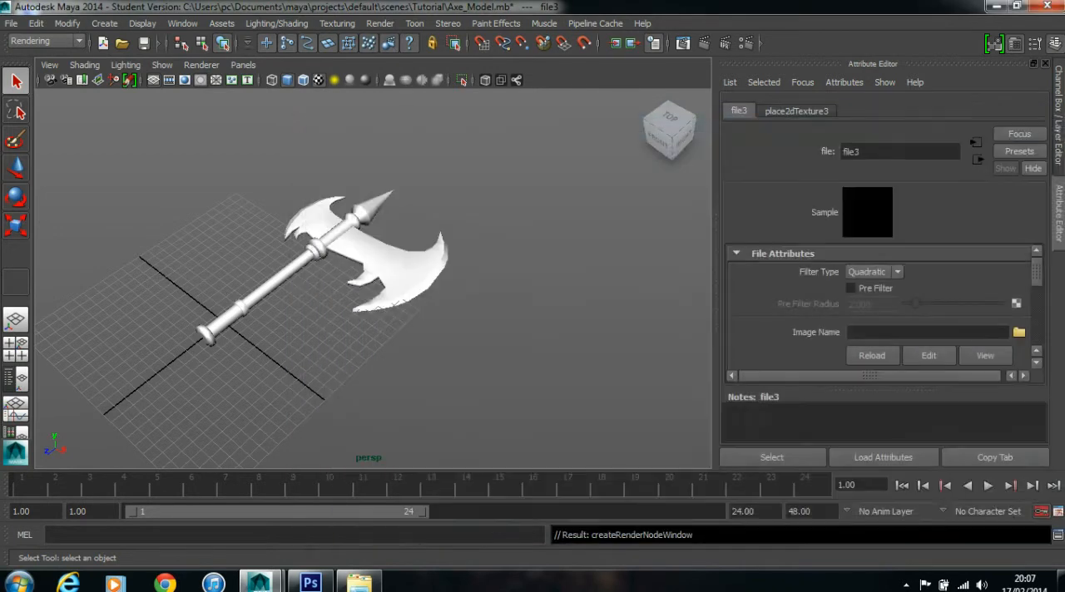
- Examine the textured axe's blade, handle and spike in the perspective view
{"action": "left_click", "coordinate": [533, 291]}
{"action": "scroll", "coordinate": [500, 283], "scroll_direction": "up", "scroll_amount": 4}
{"action": "mouse_move", "coordinate": [499, 282]}
{"action": "left_mouse_down"}
{"action": "mouse_move", "coordinate": [475, 310]}
{"action": "mouse_move", "coordinate": [550, 302]}
{"action": "mouse_move", "coordinate": [476, 291]}
{"action": "mouse_move", "coordinate": [496, 290]}
{"action": "left_mouse_up"}
{"action": "left_click", "coordinate": [454, 266]}
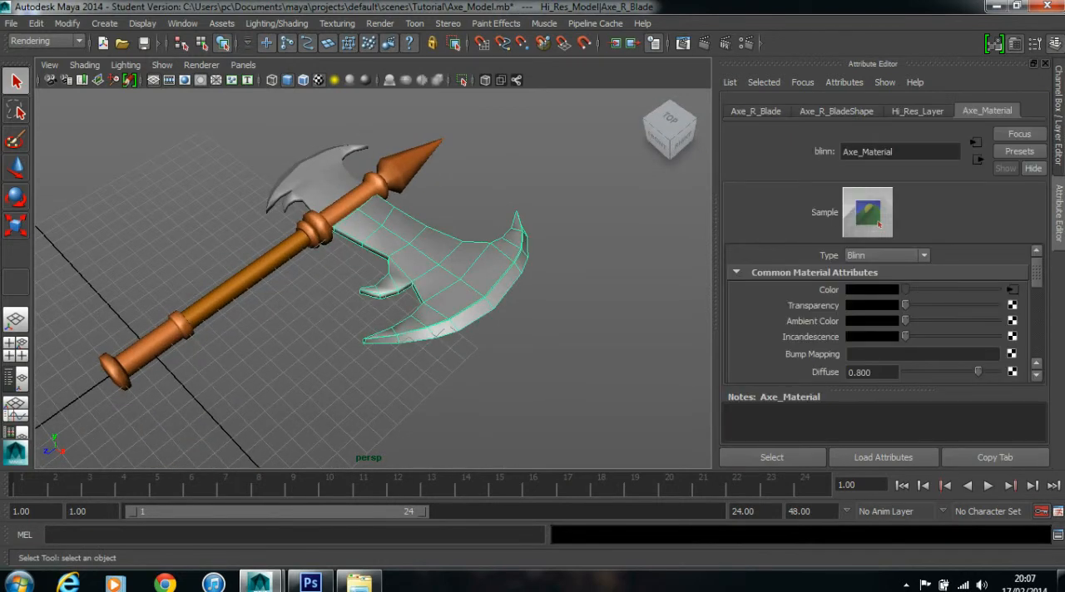
{"action": "left_click", "coordinate": [574, 274]}
{"action": "mouse_move", "coordinate": [557, 275]}
{"action": "left_mouse_down"}
{"action": "mouse_move", "coordinate": [574, 276]}
{"action": "mouse_move", "coordinate": [549, 273]}
{"action": "left_mouse_up"}
{"action": "scroll", "coordinate": [549, 273], "scroll_direction": "down", "scroll_amount": 5}
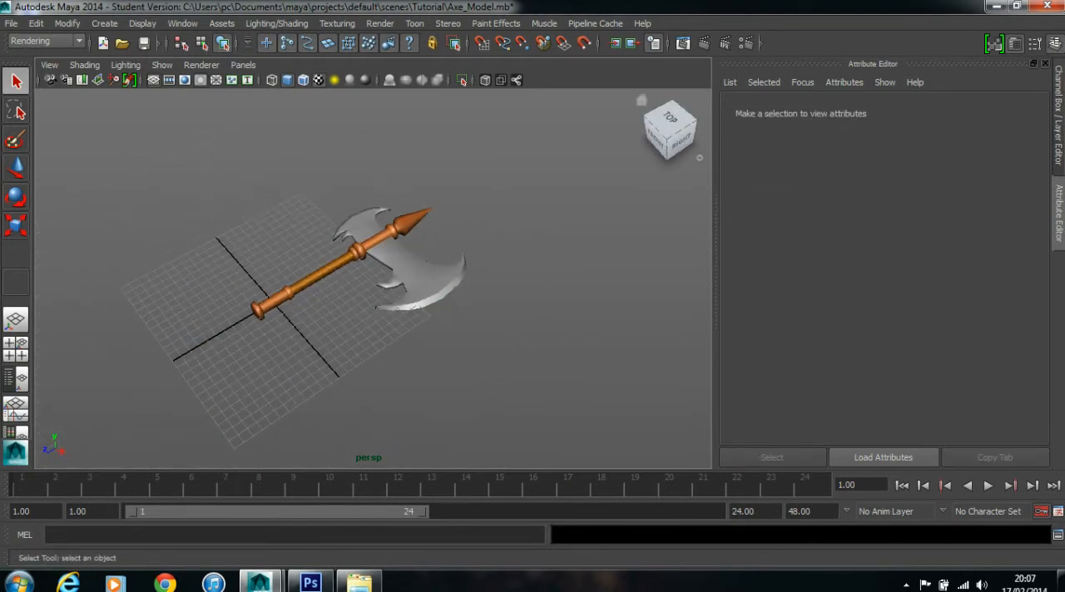
- Show the display layers and turn on smooth mesh preview for the entire axe
{"action": "left_click", "coordinate": [1059, 116]}
{"action": "mouse_move", "coordinate": [590, 353]}
{"action": "left_mouse_down"}
{"action": "mouse_move", "coordinate": [285, 183]}
{"action": "mouse_move", "coordinate": [329, 196]}
{"action": "mouse_move", "coordinate": [316, 207]}
{"action": "mouse_move", "coordinate": [287, 200]}
{"action": "mouse_move", "coordinate": [314, 220]}
{"action": "mouse_move", "coordinate": [302, 201]}
{"action": "left_mouse_up"}
{"action": "key", "text": "3"}
{"action": "left_click", "coordinate": [285, 178]}
{"action": "scroll", "coordinate": [285, 179], "scroll_direction": "up", "scroll_amount": 4}
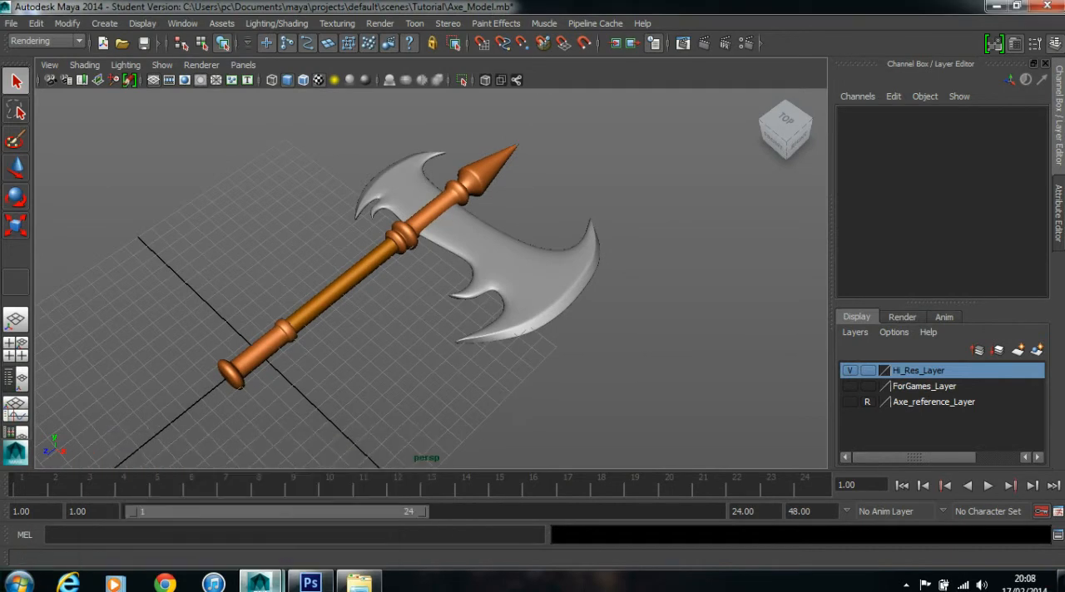
- Switch to Photoshop and look through the texture images available to open in the sourceimages folder
{"action": "left_click", "coordinate": [311, 584]}
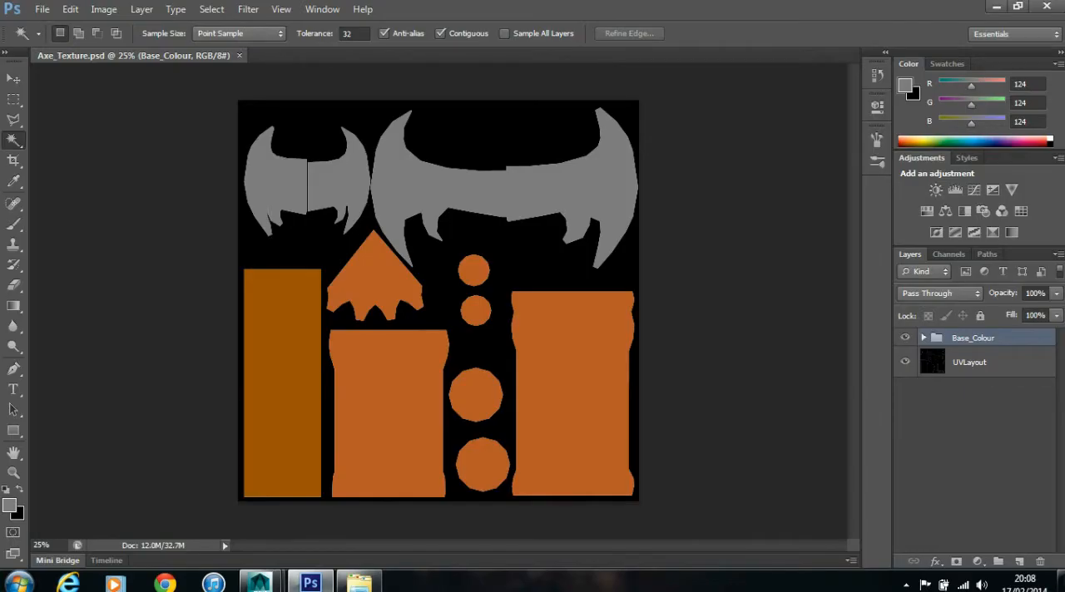
{"action": "left_click", "coordinate": [41, 9]}
{"action": "left_click", "coordinate": [40, 40]}
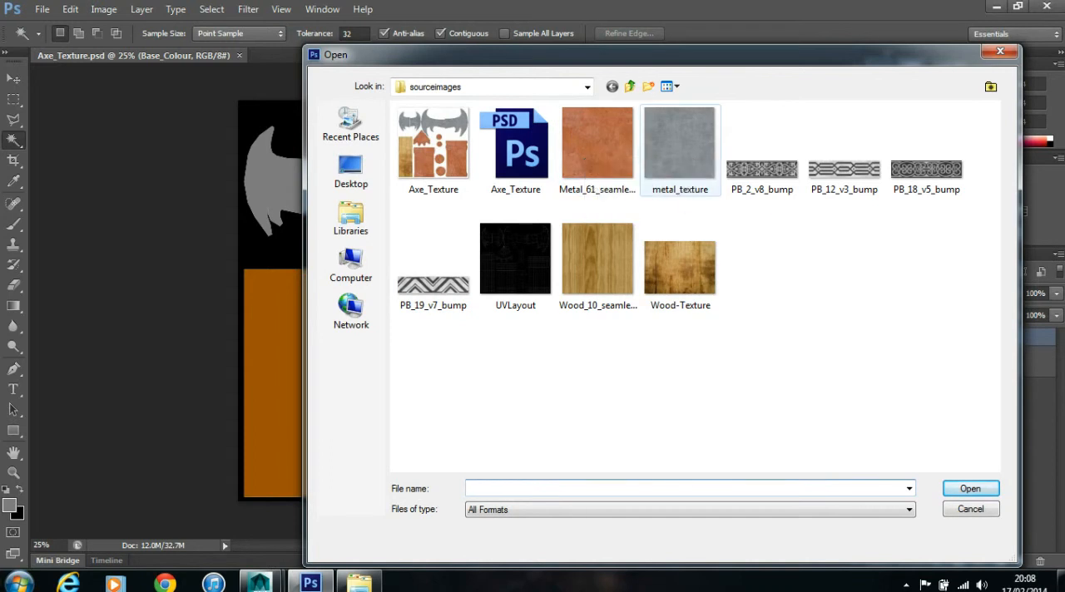
- Switch to Chrome, go to Google and search for "mayang textures"
{"action": "left_click", "coordinate": [164, 583]}
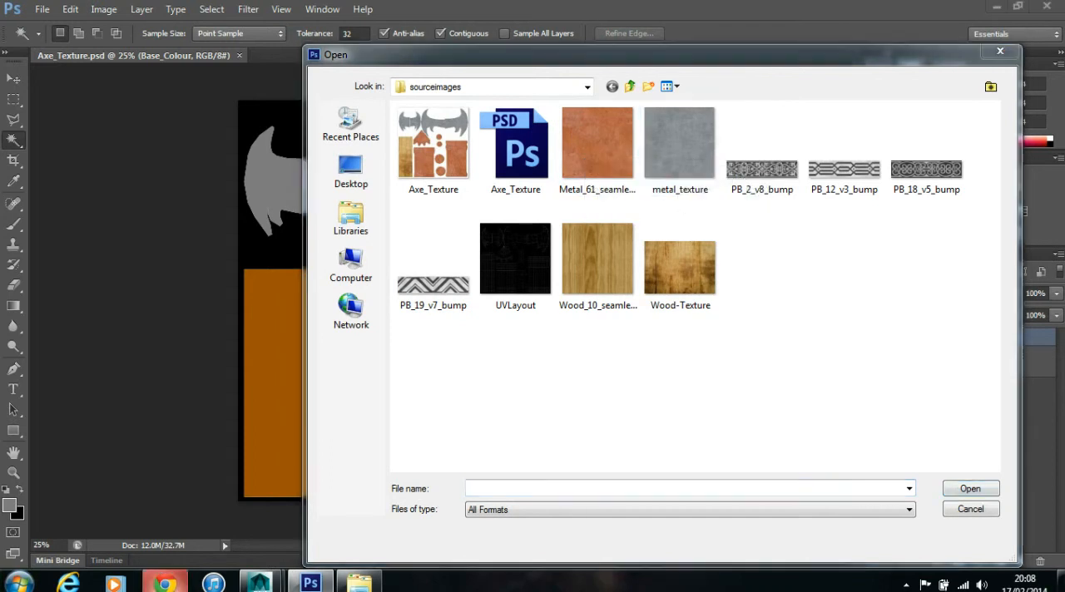
{"action": "left_click", "coordinate": [306, 32]}
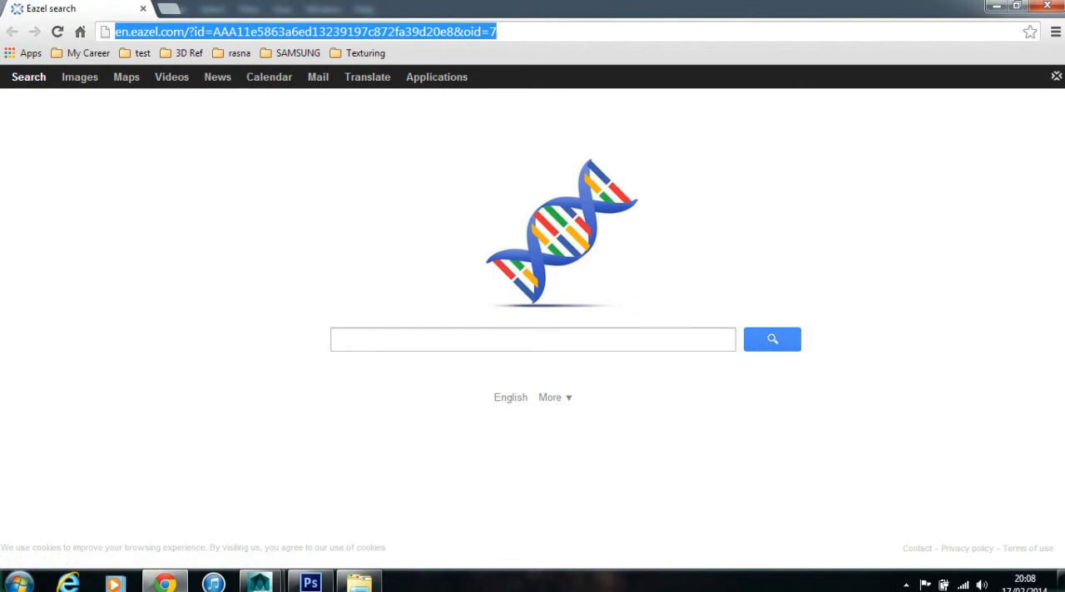
{"action": "type", "text": "google.co.uk"}
{"action": "key", "text": "Return"}
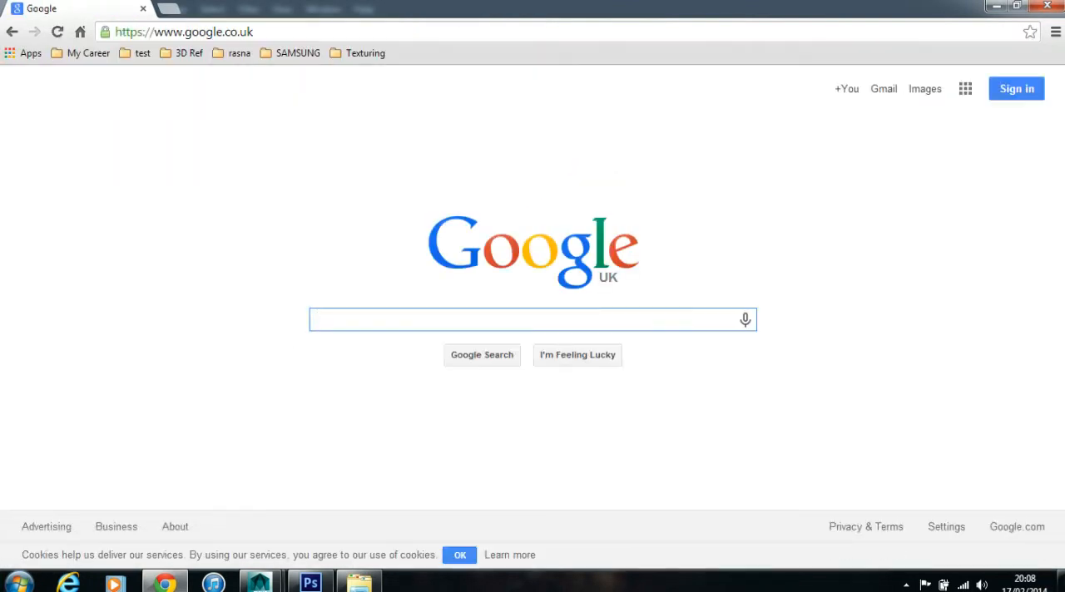
{"action": "type", "text": "mayan"}
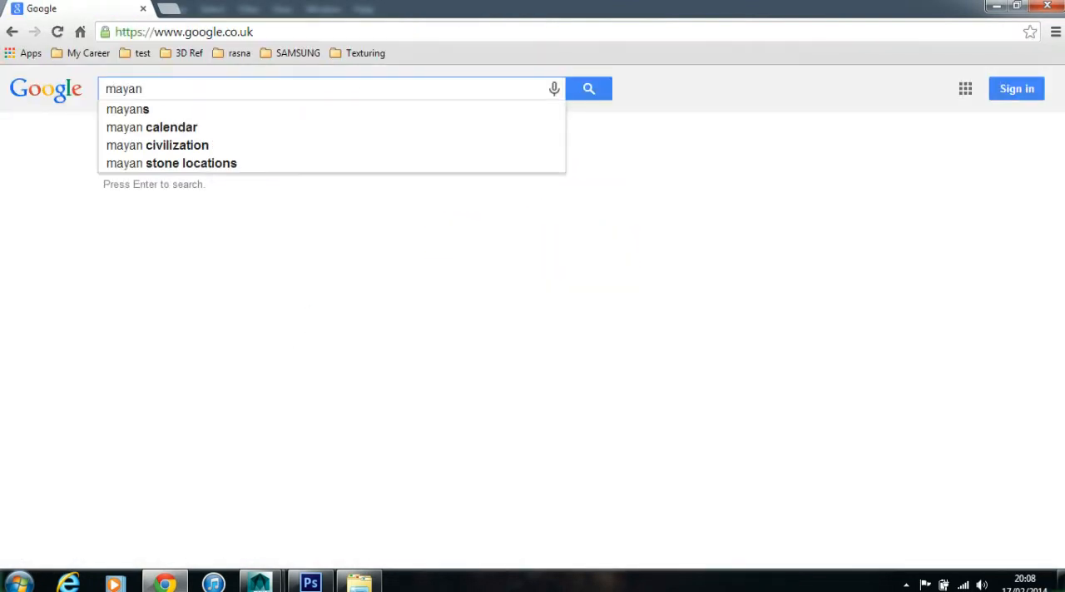
{"action": "type", "text": "g textures"}
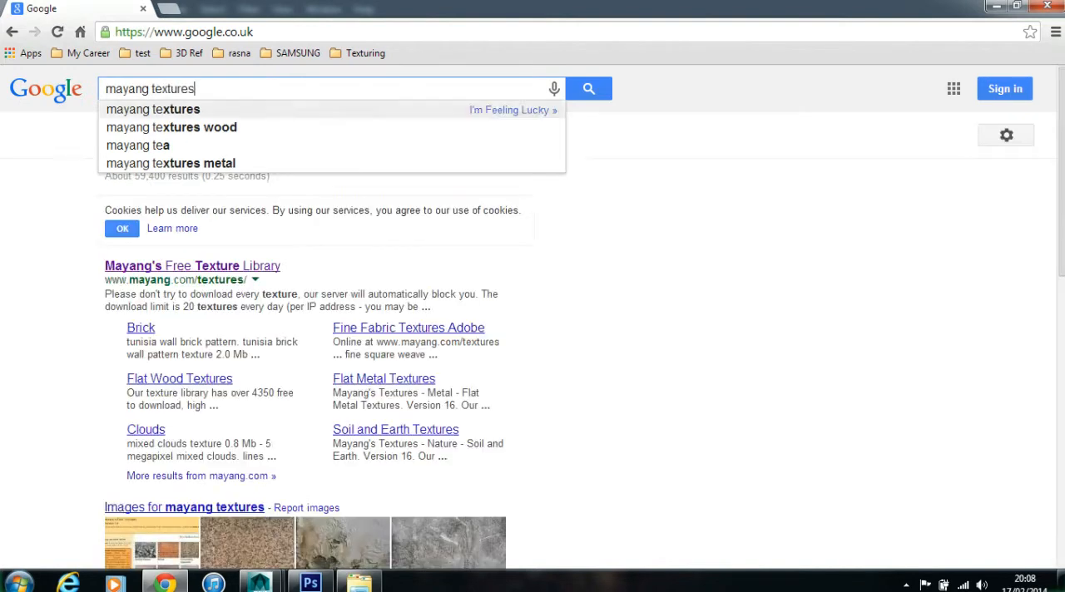
{"action": "key", "text": "Return"}
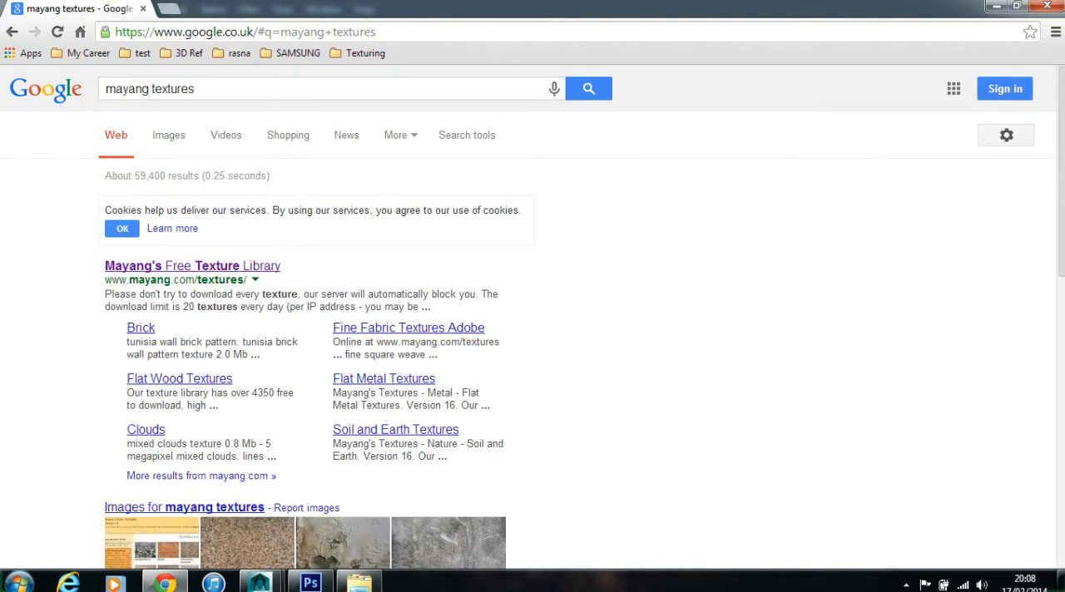
- Open Mayang's Free Texture Library and look through its flat metal textures
{"action": "left_click", "coordinate": [192, 265]}
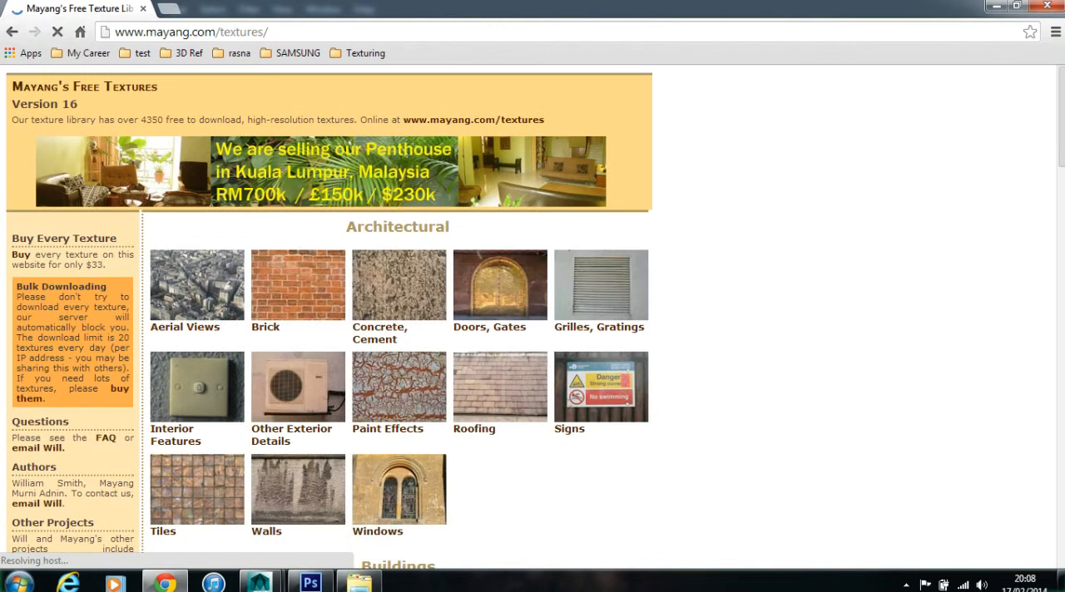
{"action": "scroll", "coordinate": [398, 317], "scroll_direction": "down", "scroll_amount": 7}
{"action": "scroll", "coordinate": [398, 317], "scroll_direction": "down", "scroll_amount": 1}
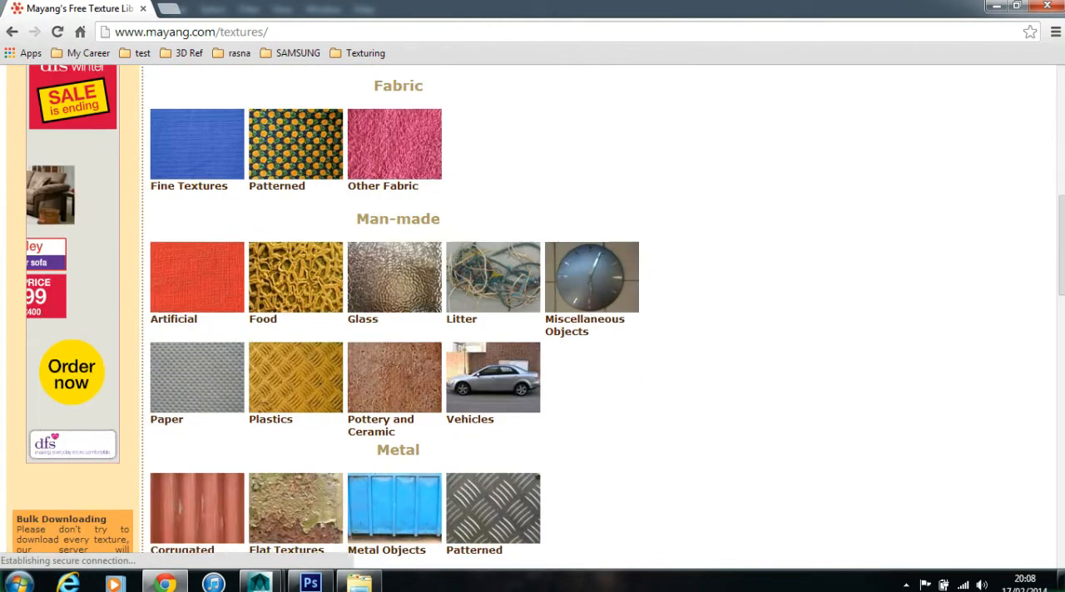
{"action": "scroll", "coordinate": [493, 351], "scroll_direction": "down", "scroll_amount": 2}
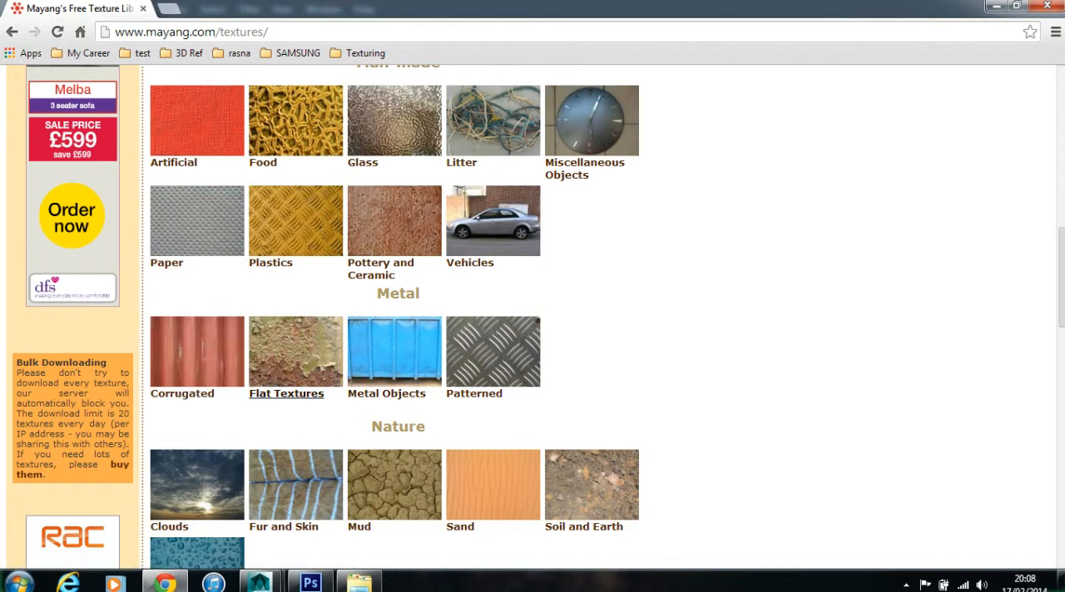
{"action": "left_click", "coordinate": [296, 358]}
{"action": "scroll", "coordinate": [641, 320], "scroll_direction": "down", "scroll_amount": 15}
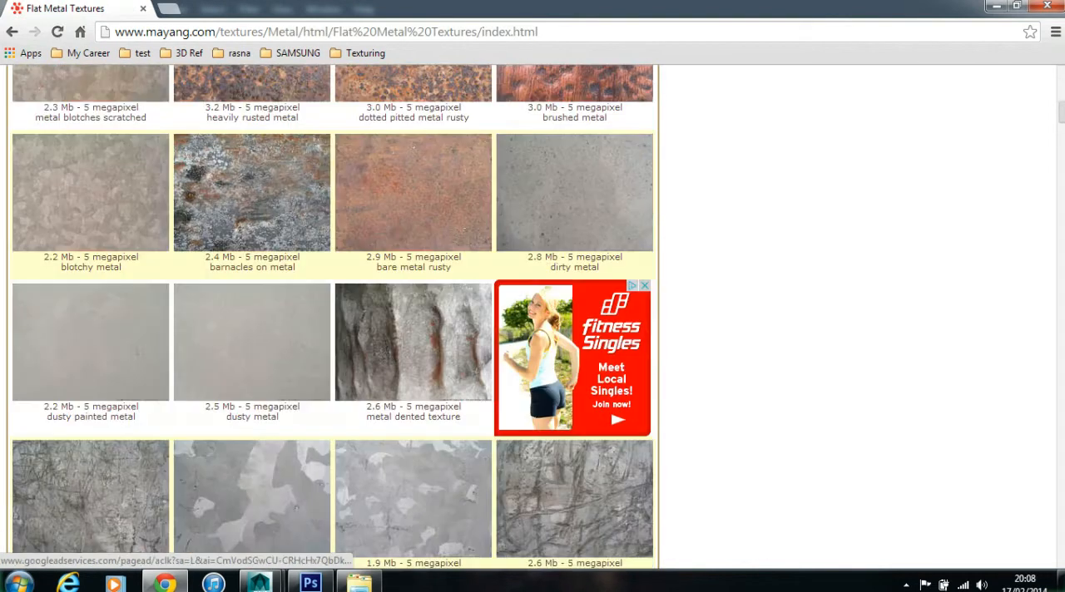
{"action": "scroll", "coordinate": [641, 329], "scroll_direction": "up", "scroll_amount": 5}
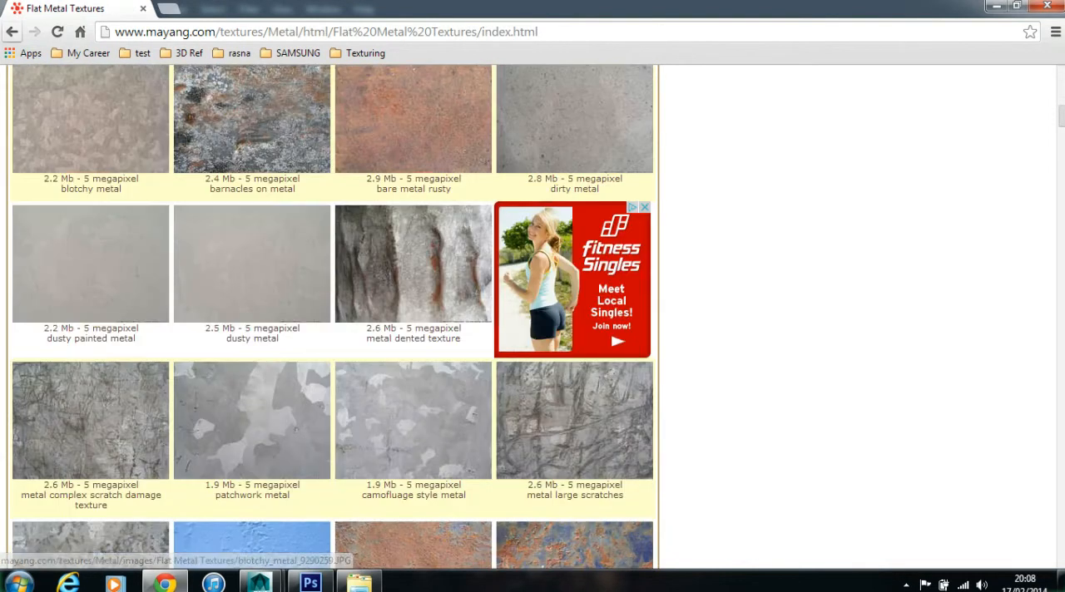
- Return to the texture library's main page and look over its categories
{"action": "key", "text": "alt+Left"}
{"action": "scroll", "coordinate": [287, 117], "scroll_direction": "down", "scroll_amount": 8}
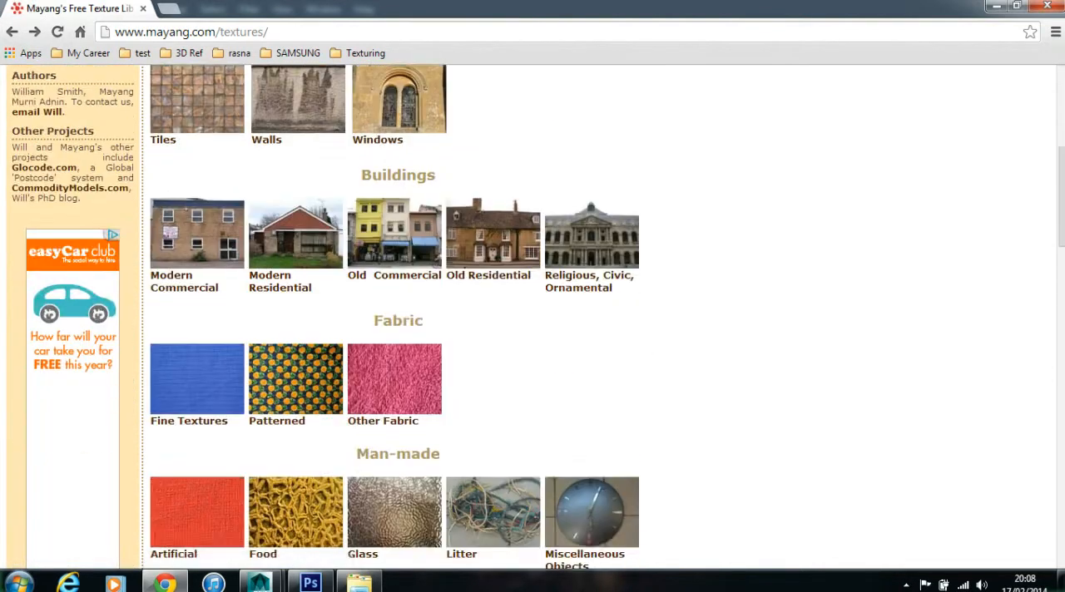
{"action": "scroll", "coordinate": [287, 117], "scroll_direction": "up", "scroll_amount": 4}
{"action": "scroll", "coordinate": [287, 116], "scroll_direction": "up", "scroll_amount": 5}
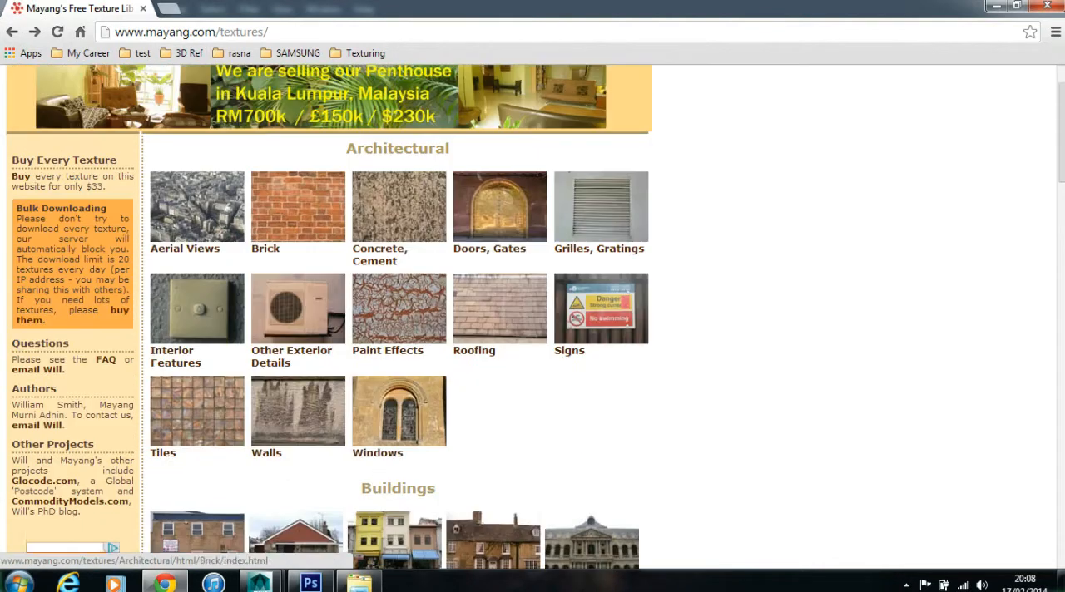
- Go back to Google and search for "bronze texture"
{"action": "left_click", "coordinate": [11, 31]}
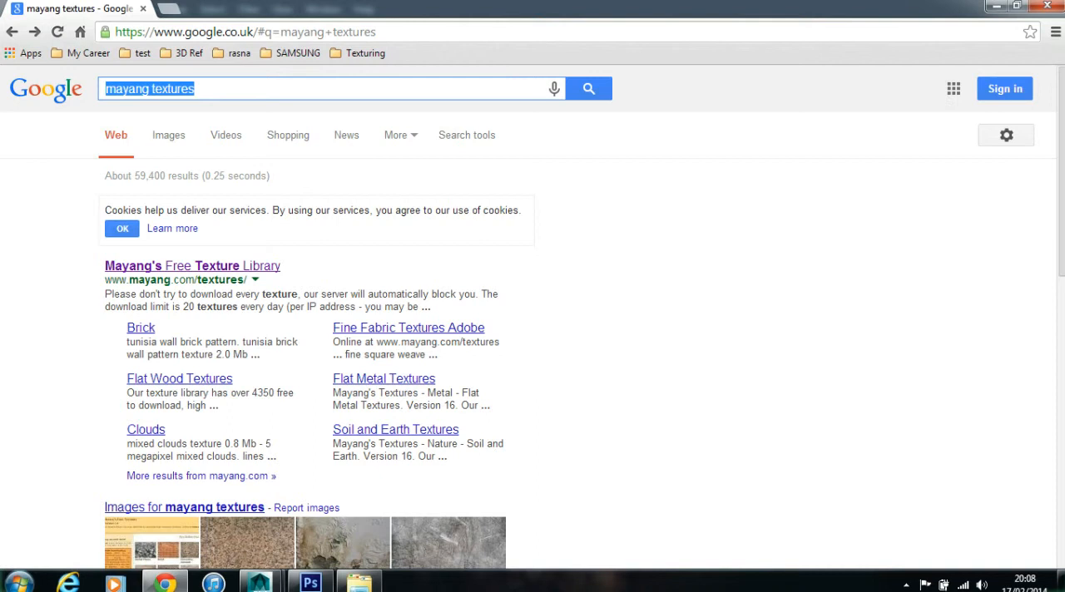
{"action": "type", "text": "br"}
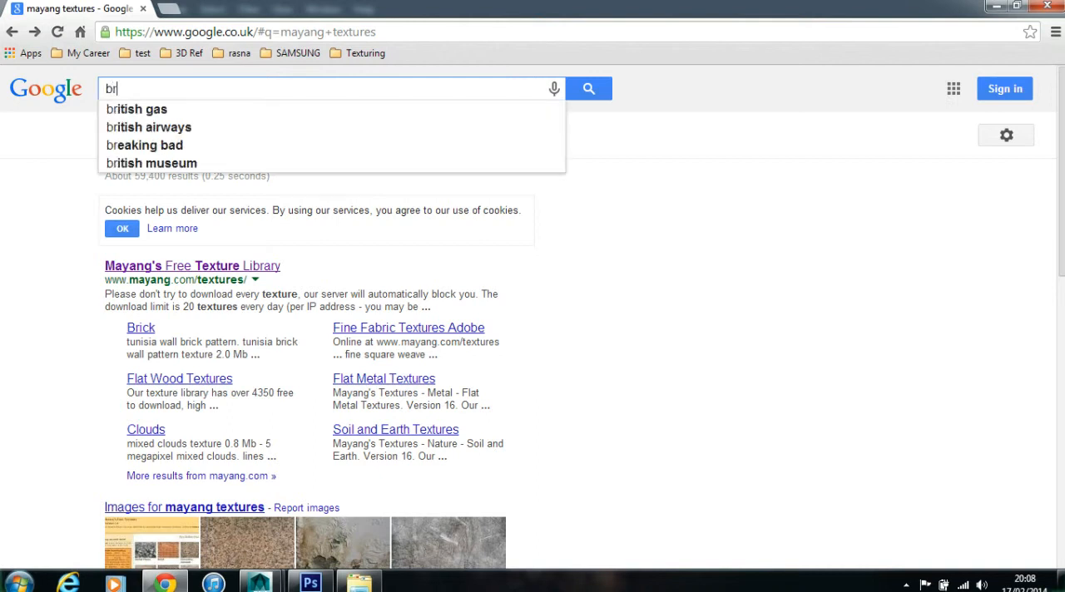
{"action": "type", "text": "onze tex"}
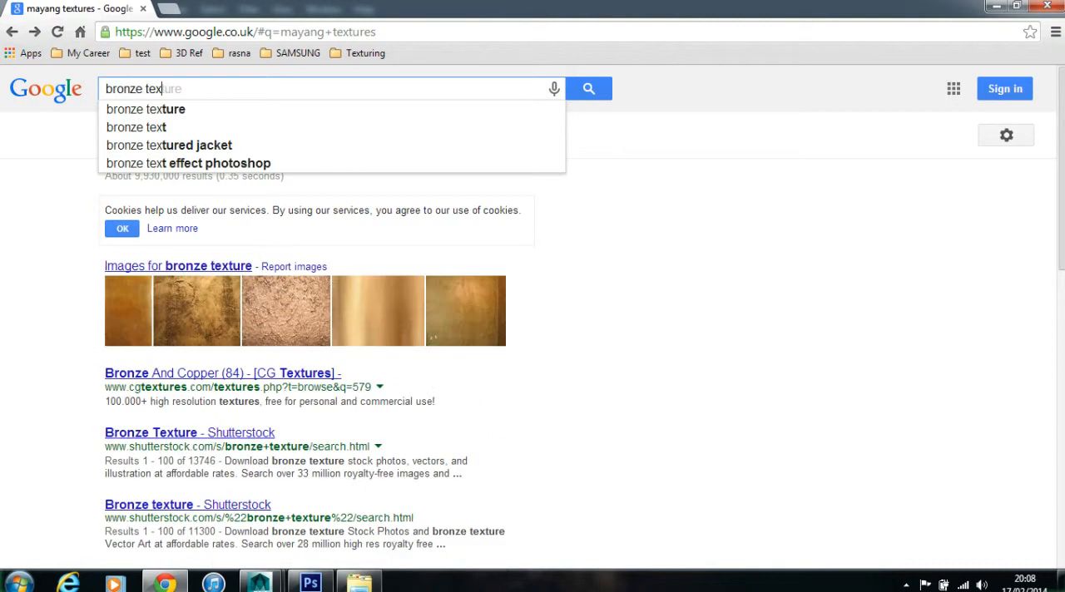
{"action": "key", "text": "Down"}
{"action": "key", "text": "Return"}
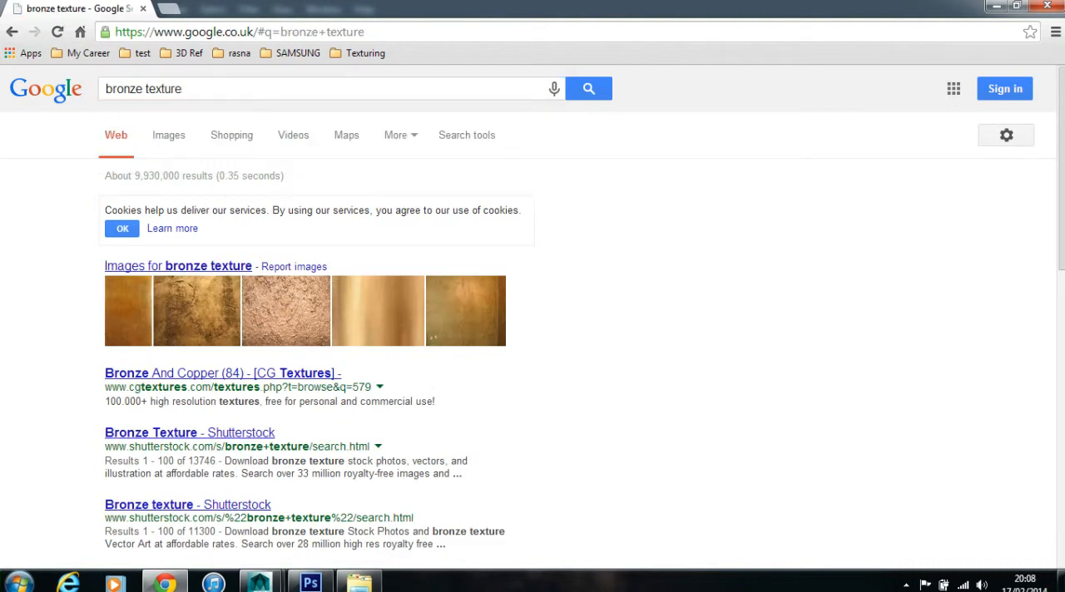
- Show the image results for the bronze texture search and filter them to large size
{"action": "left_click", "coordinate": [169, 135]}
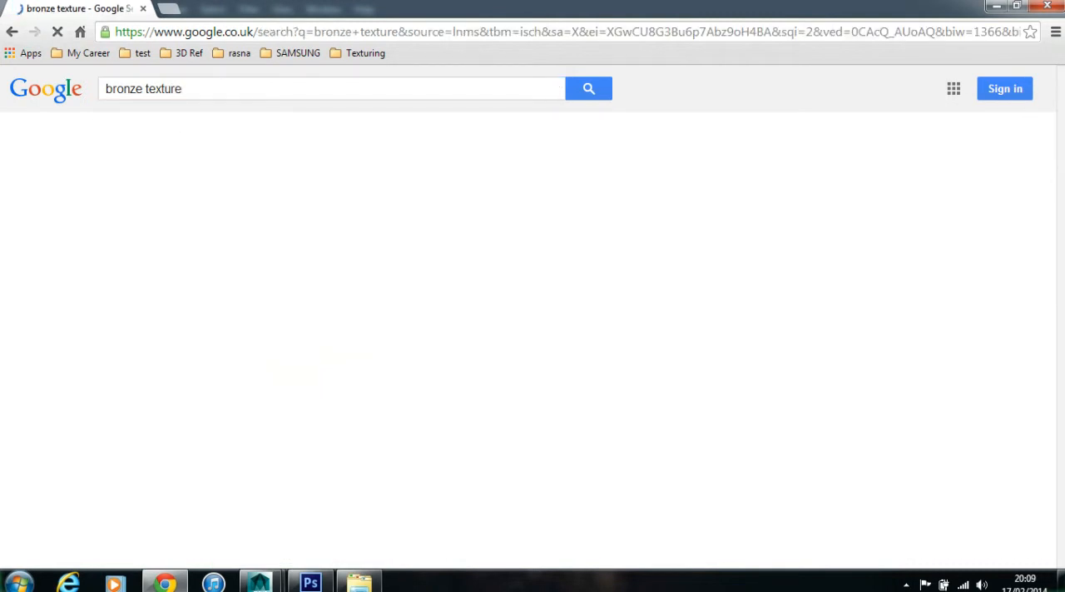
{"action": "scroll", "coordinate": [884, 383], "scroll_direction": "down", "scroll_amount": 2}
{"action": "scroll", "coordinate": [616, 279], "scroll_direction": "up", "scroll_amount": 2}
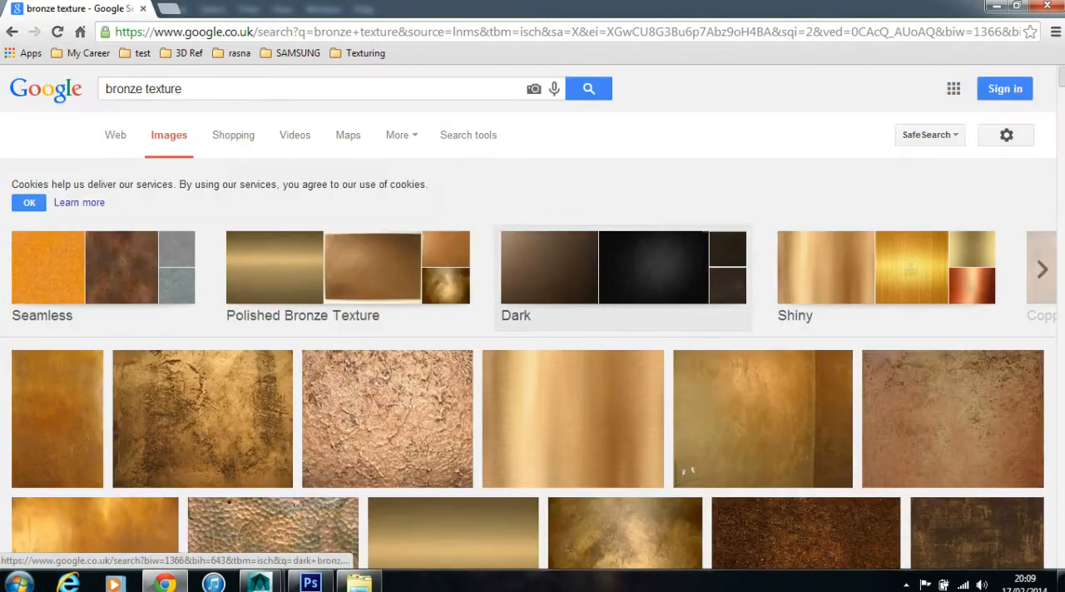
{"action": "left_click", "coordinate": [468, 135]}
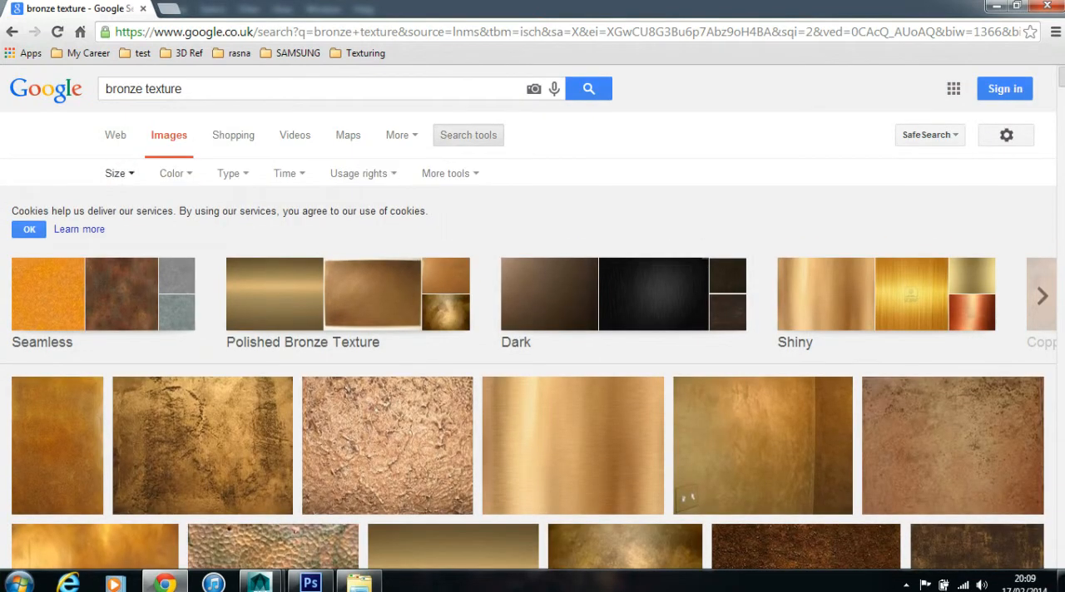
{"action": "left_click", "coordinate": [119, 173]}
{"action": "left_click", "coordinate": [118, 220]}
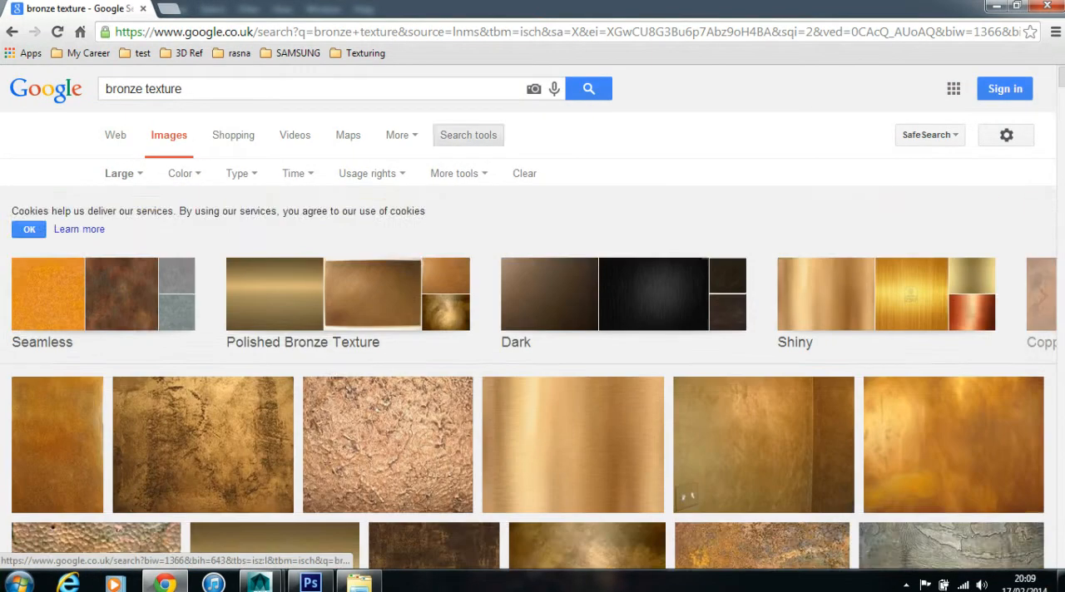
- Preview the Gold Bronze Brown texture and compare it with several of the suggested related images
{"action": "scroll", "coordinate": [763, 208], "scroll_direction": "down", "scroll_amount": 3}
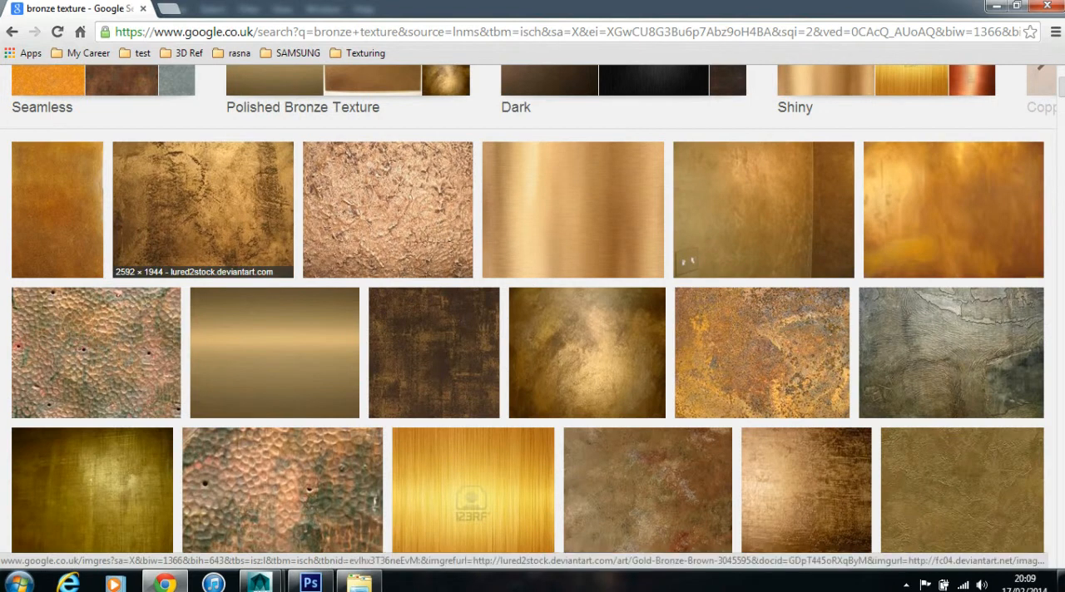
{"action": "left_click", "coordinate": [203, 210]}
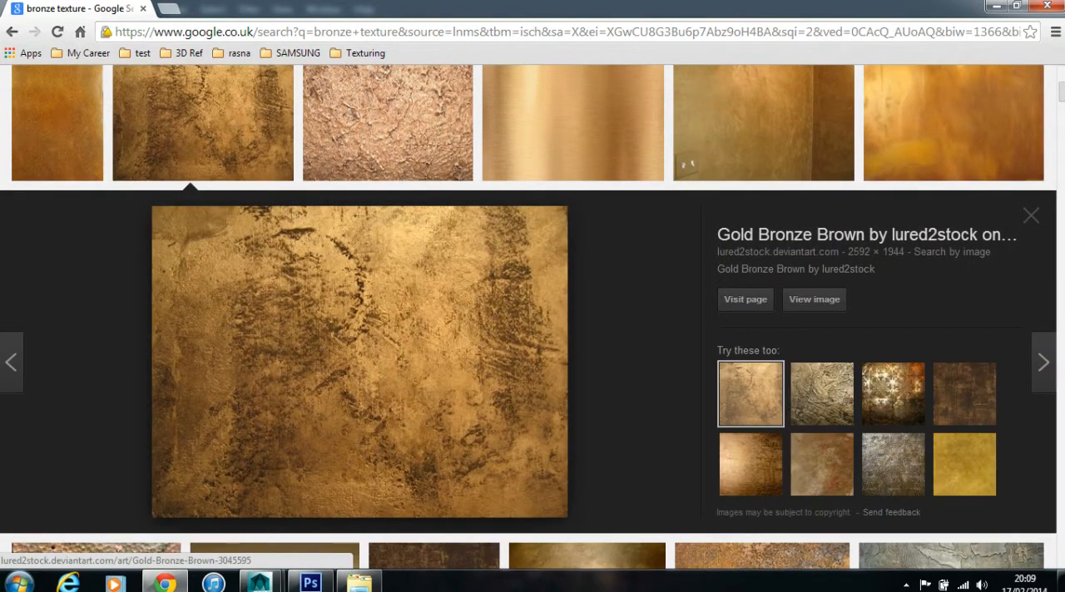
{"action": "left_click", "coordinate": [894, 394]}
{"action": "left_click", "coordinate": [964, 394]}
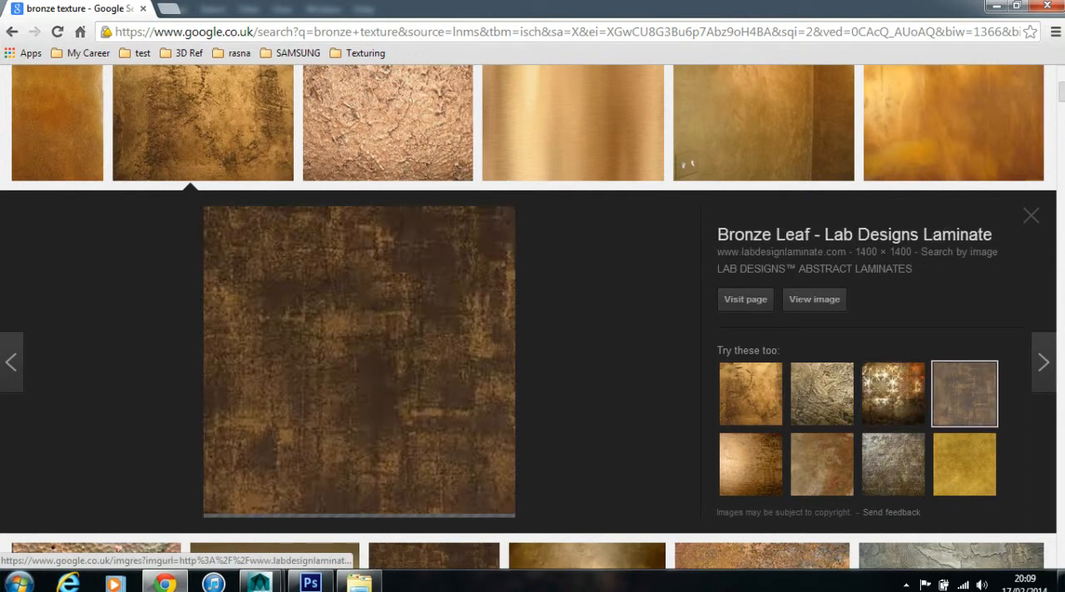
{"action": "left_click", "coordinate": [964, 464]}
{"action": "left_click", "coordinate": [823, 464]}
{"action": "left_click", "coordinate": [751, 464]}
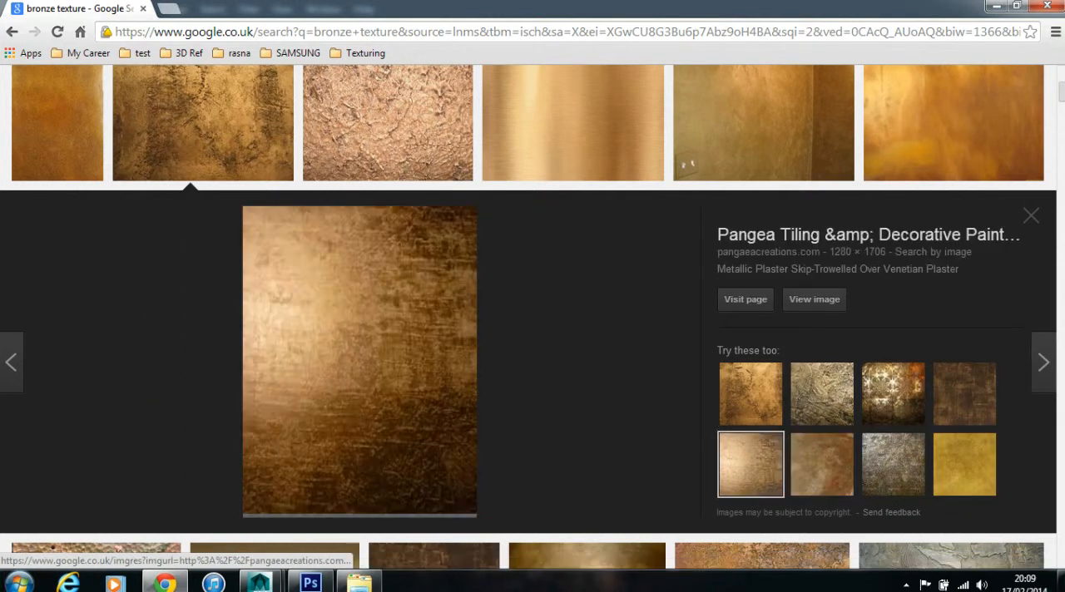
- Open the Gold Bronze Brown texture at full size and save it as Gold_Bronze_Brown in the maya/projects/default/sourceimages folder
{"action": "left_click", "coordinate": [750, 394]}
{"action": "left_click", "coordinate": [814, 299]}
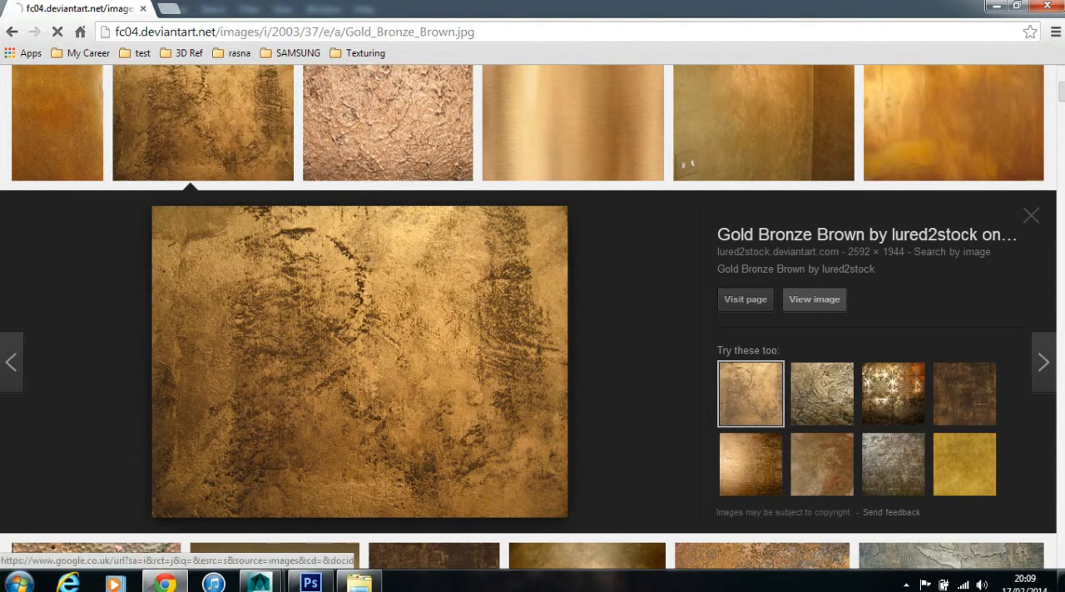
{"action": "right_click", "coordinate": [325, 235]}
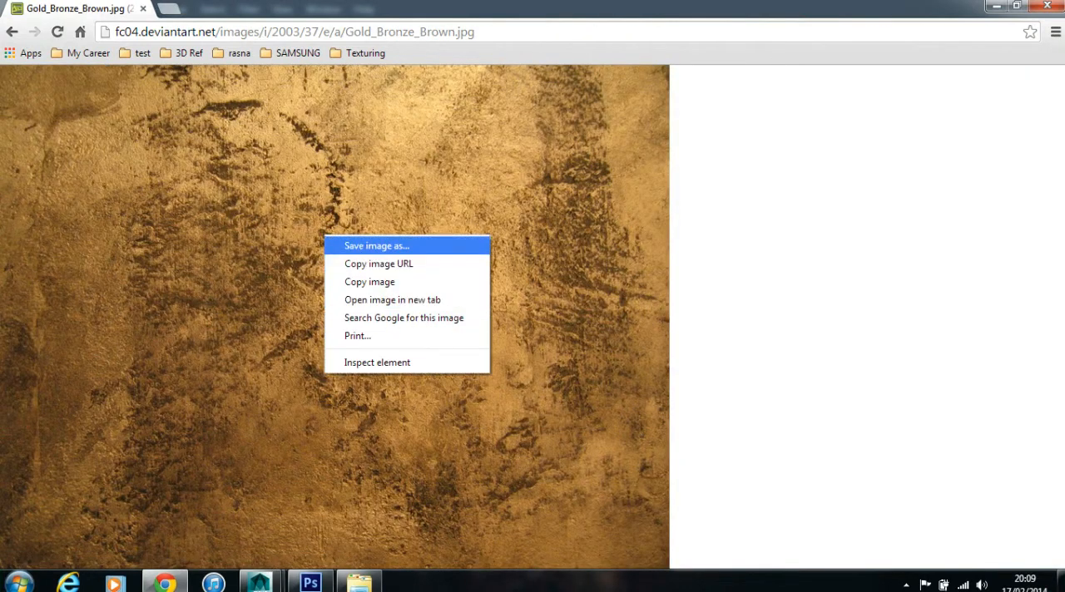
{"action": "left_click", "coordinate": [358, 242]}
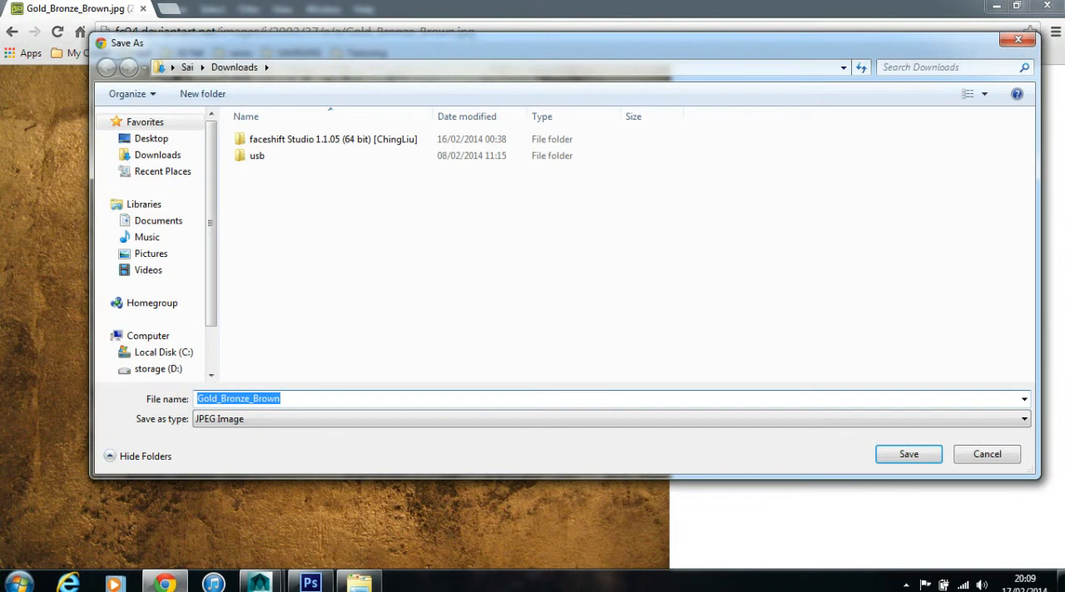
{"action": "left_click", "coordinate": [158, 220]}
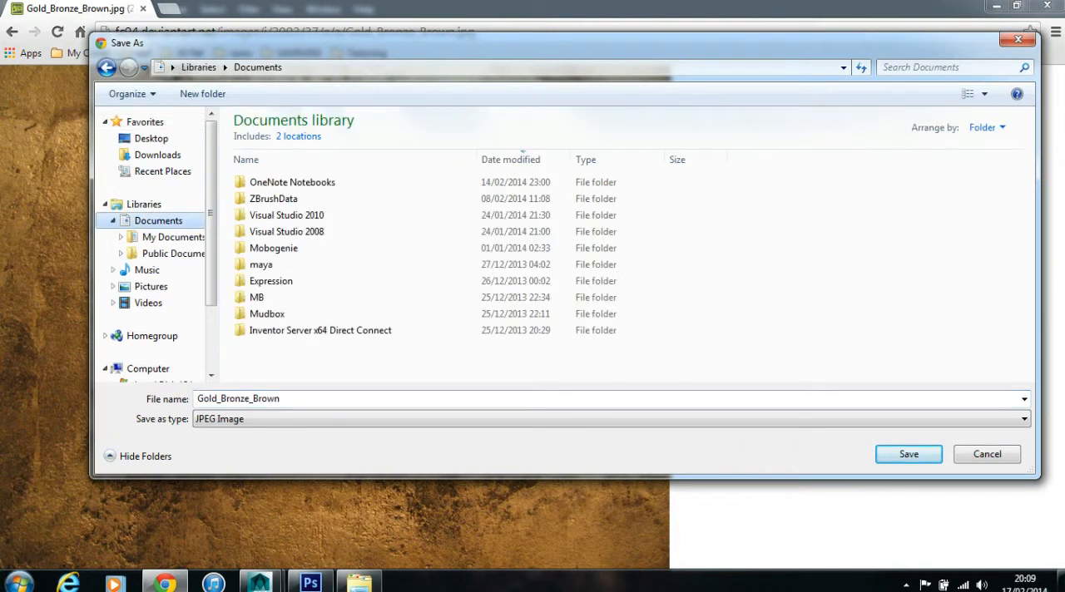
{"action": "double_click", "coordinate": [261, 264]}
{"action": "double_click", "coordinate": [266, 199]}
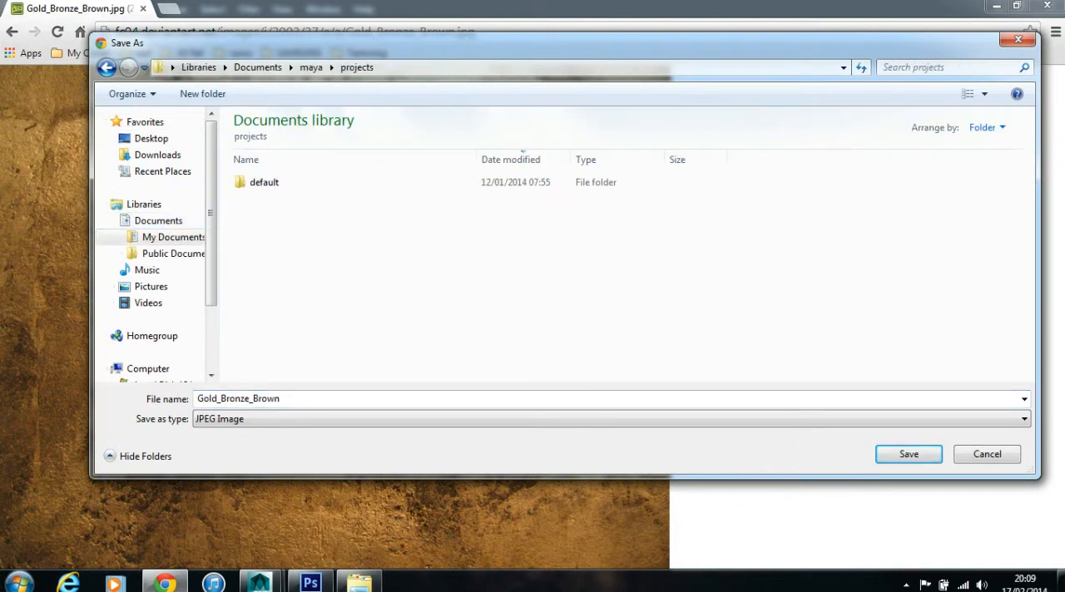
{"action": "double_click", "coordinate": [266, 182]}
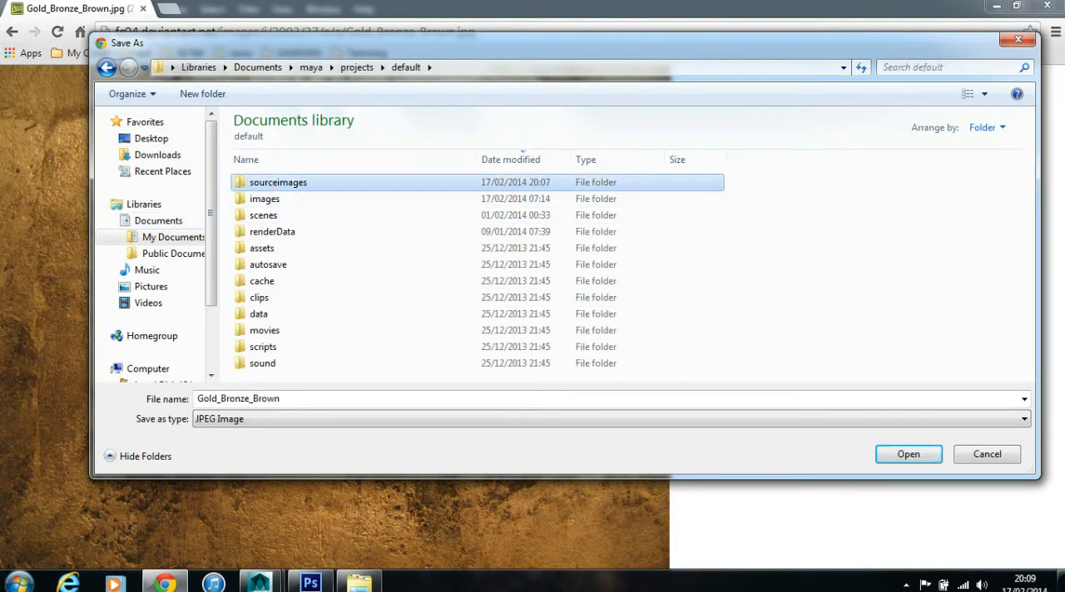
{"action": "double_click", "coordinate": [266, 182]}
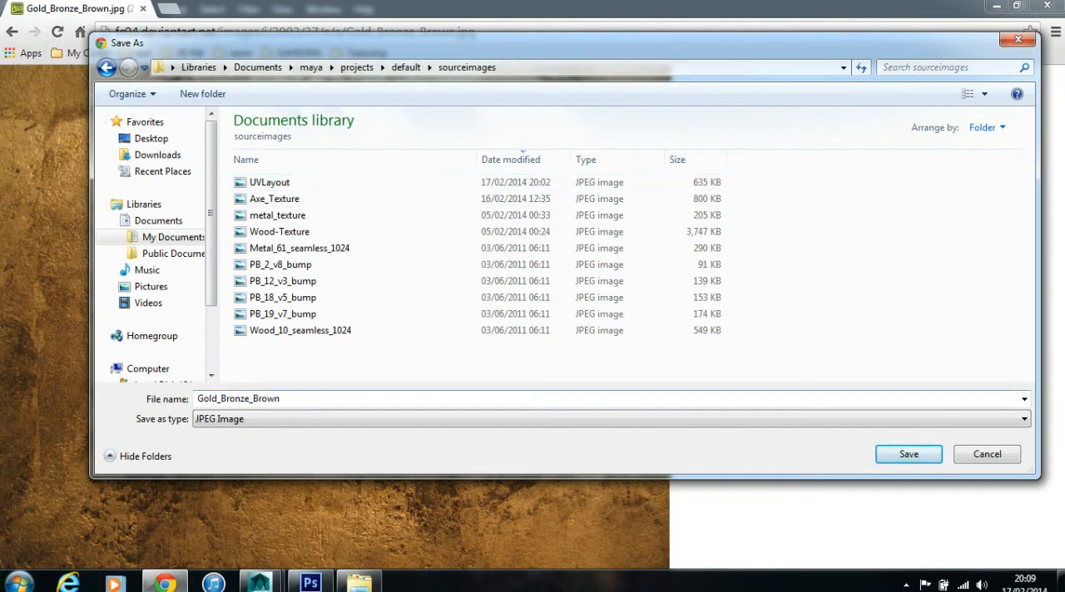
{"action": "left_click", "coordinate": [287, 399]}
{"action": "left_click", "coordinate": [909, 454]}
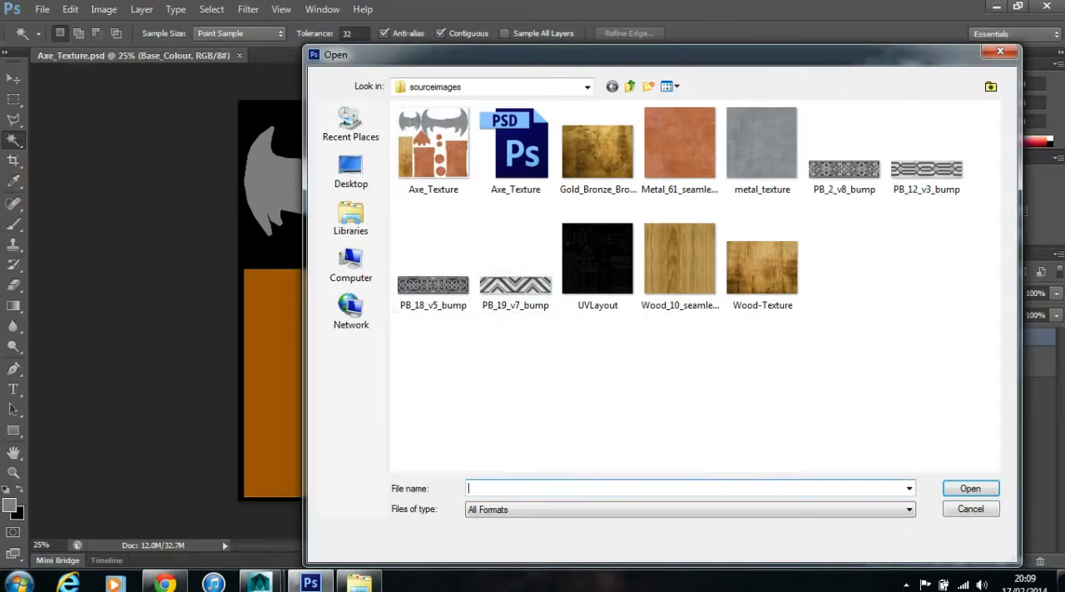
- Switch to Photoshop and open the Wood_10_seamless_1024 image from the sourceimages folder
{"action": "left_click", "coordinate": [630, 86]}
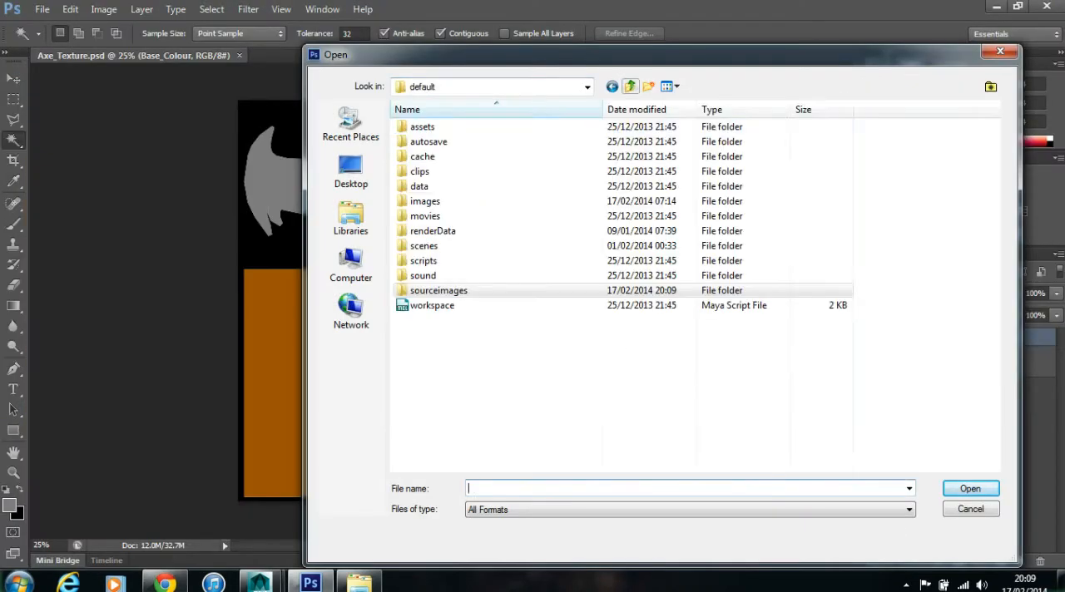
{"action": "double_click", "coordinate": [438, 290]}
{"action": "left_click_drag", "start_coordinate": [516, 55], "coordinate": [768, 58]}
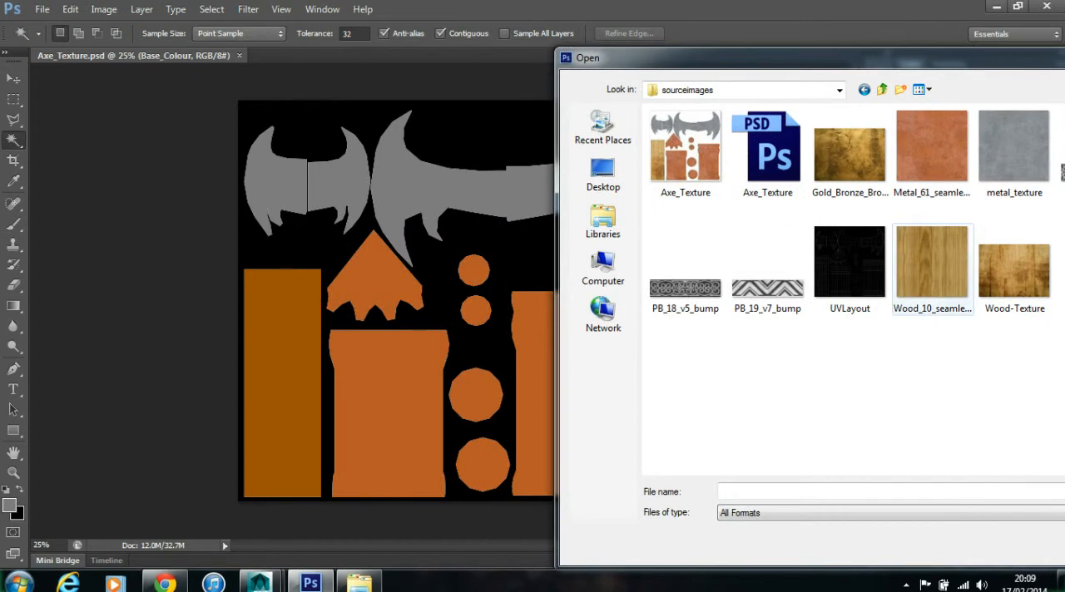
{"action": "left_click", "coordinate": [932, 267]}
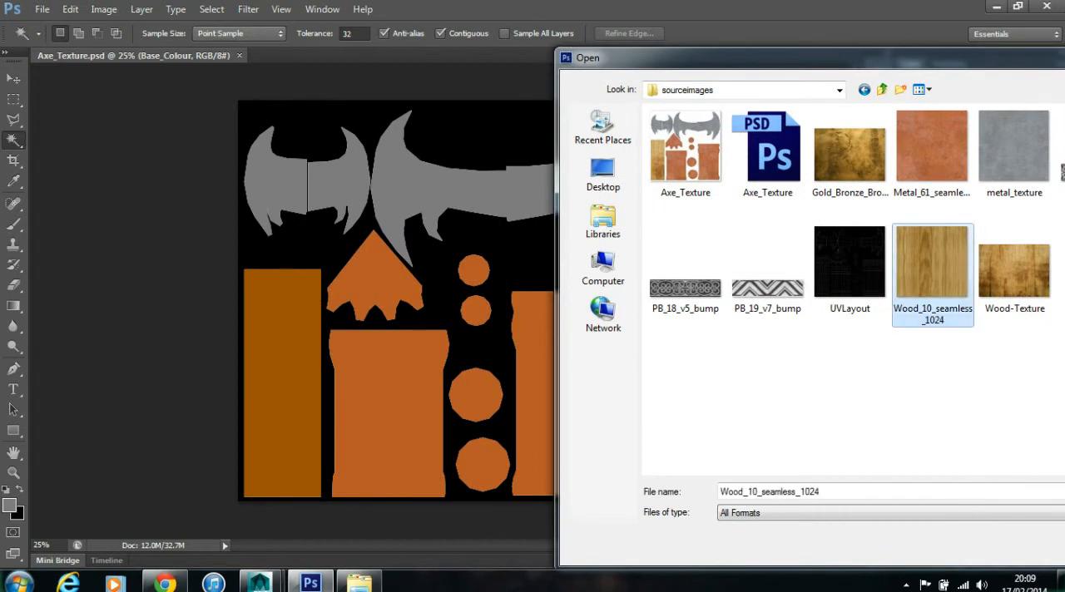
{"action": "left_click_drag", "start_coordinate": [782, 59], "coordinate": [597, 43]}
{"action": "left_click", "coordinate": [1038, 475]}
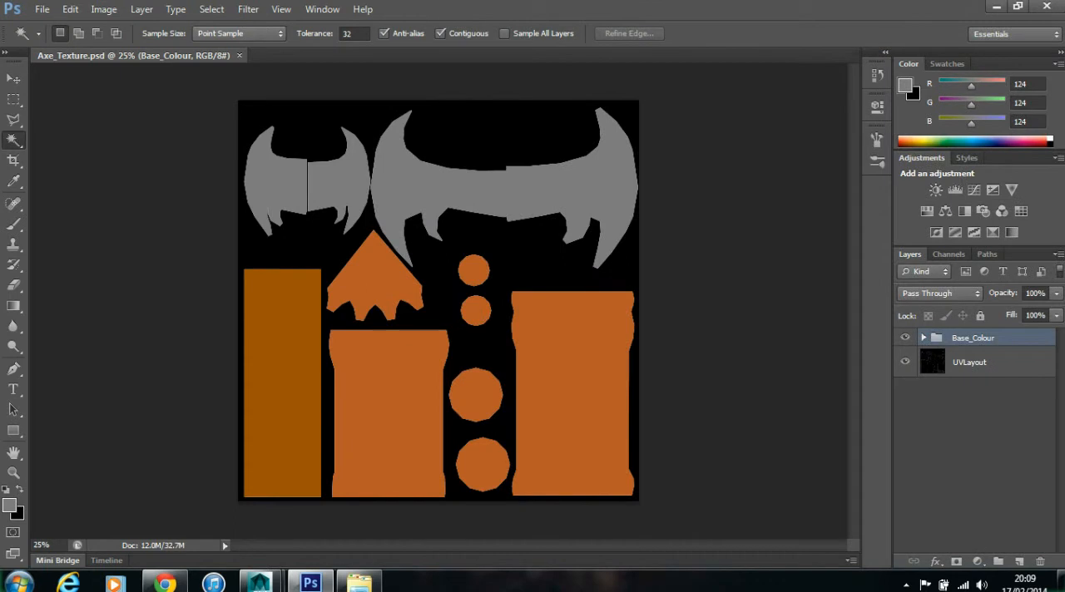
- Copy the wood image into Axe_Texture.psd as a new layer and close the wood document
{"action": "left_click_drag", "start_coordinate": [347, 56], "coordinate": [456, 92]}
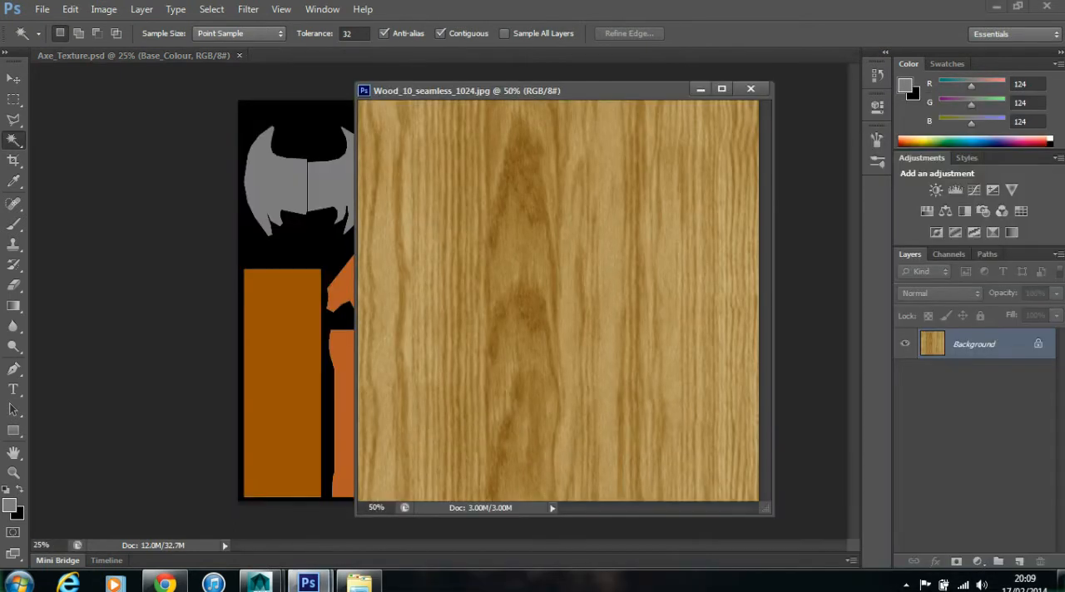
{"action": "left_click", "coordinate": [13, 79]}
{"action": "left_click_drag", "start_coordinate": [509, 285], "coordinate": [308, 341]}
{"action": "left_click", "coordinate": [750, 89]}
- Place the wood layer over the handle's UV shell and scale it proportionally to about 117% so it covers the shell
{"action": "left_click_drag", "start_coordinate": [328, 376], "coordinate": [372, 416]}
{"action": "left_click_drag", "start_coordinate": [372, 376], "coordinate": [372, 357]}
{"action": "key", "text": "ctrl+t"}
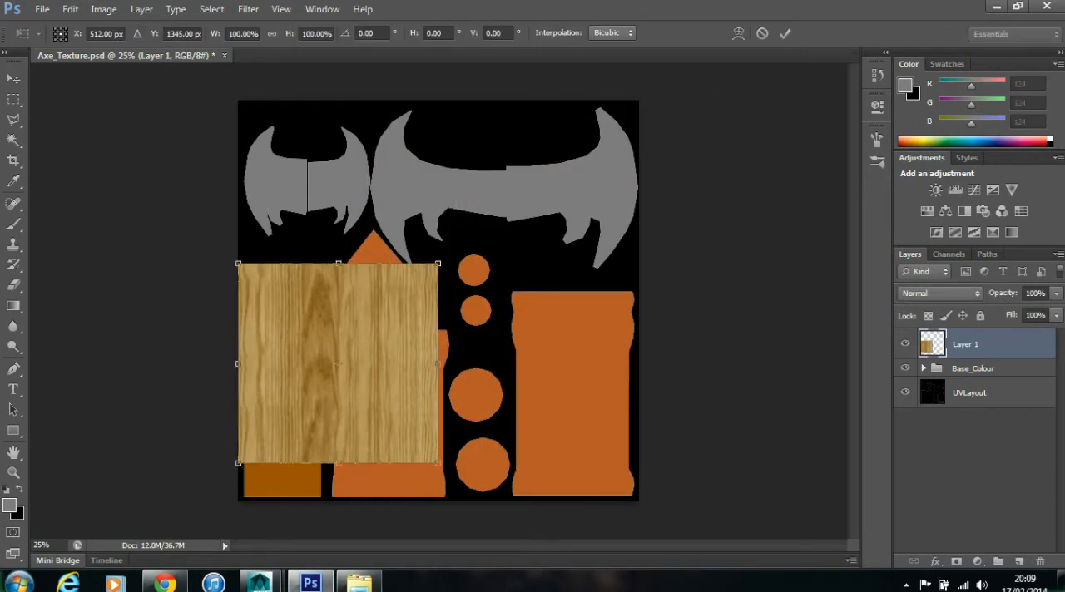
{"action": "left_click_drag", "start_coordinate": [438, 462], "coordinate": [472, 499]}
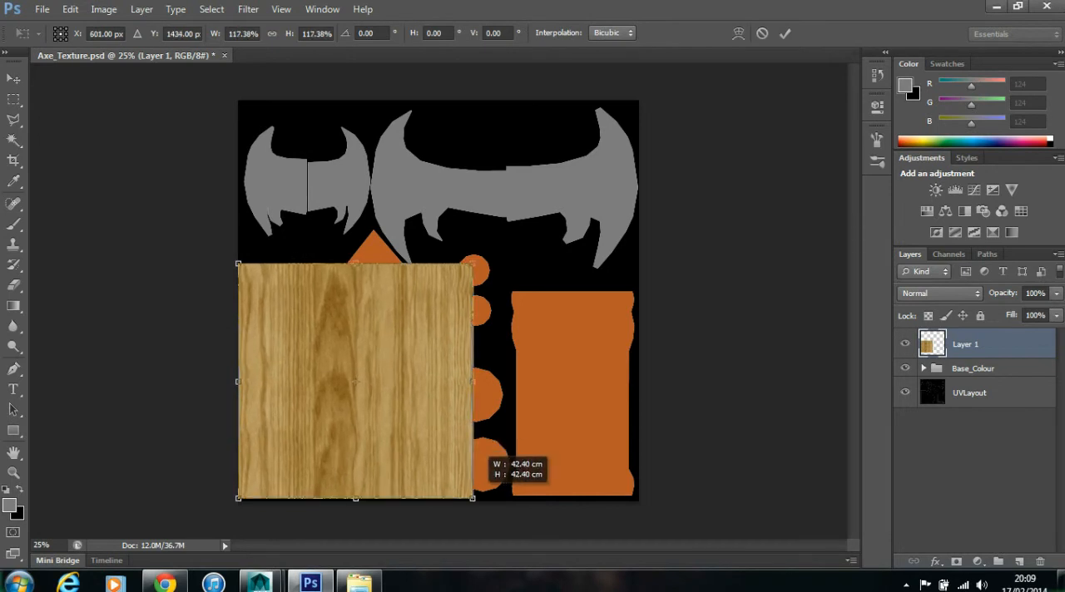
{"action": "key", "text": "Return"}
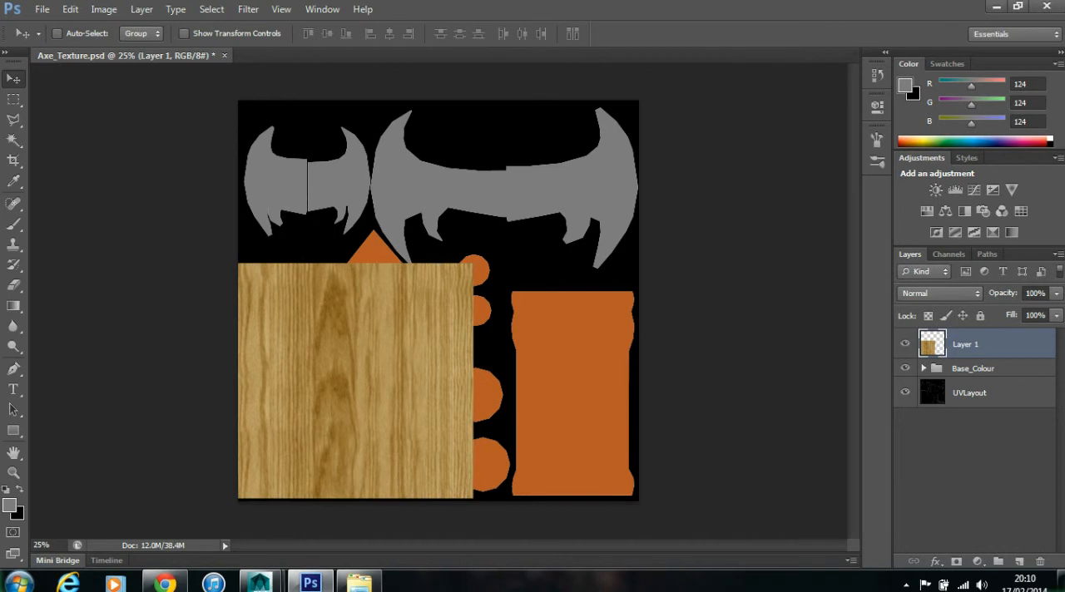
- Hide the wood layer and select the handle's rectangle on the Wood_Base layer with the Magic Wand
{"action": "left_click", "coordinate": [905, 344]}
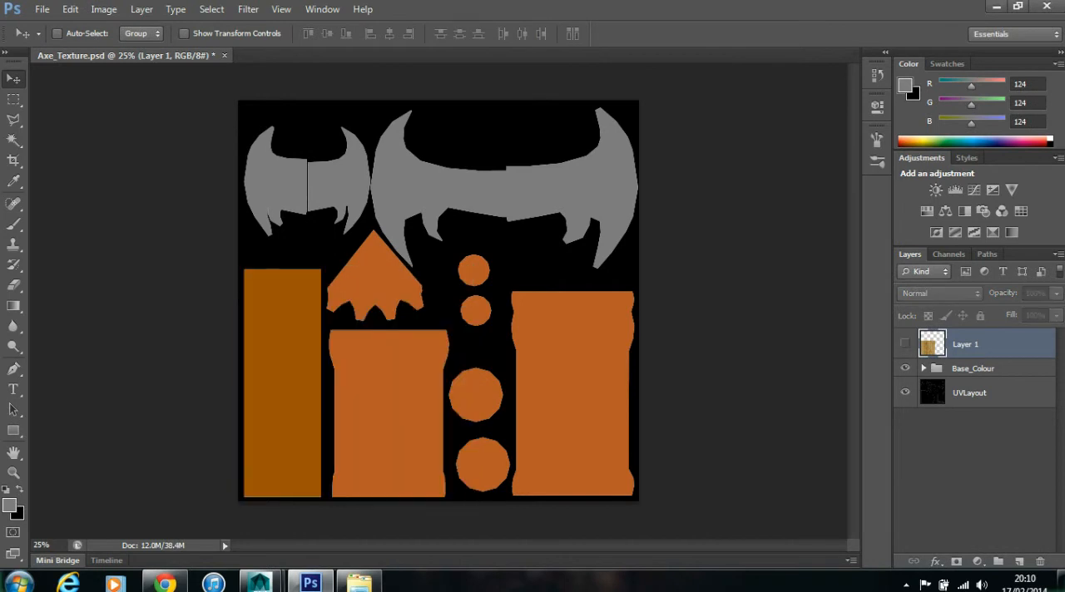
{"action": "left_click", "coordinate": [924, 369]}
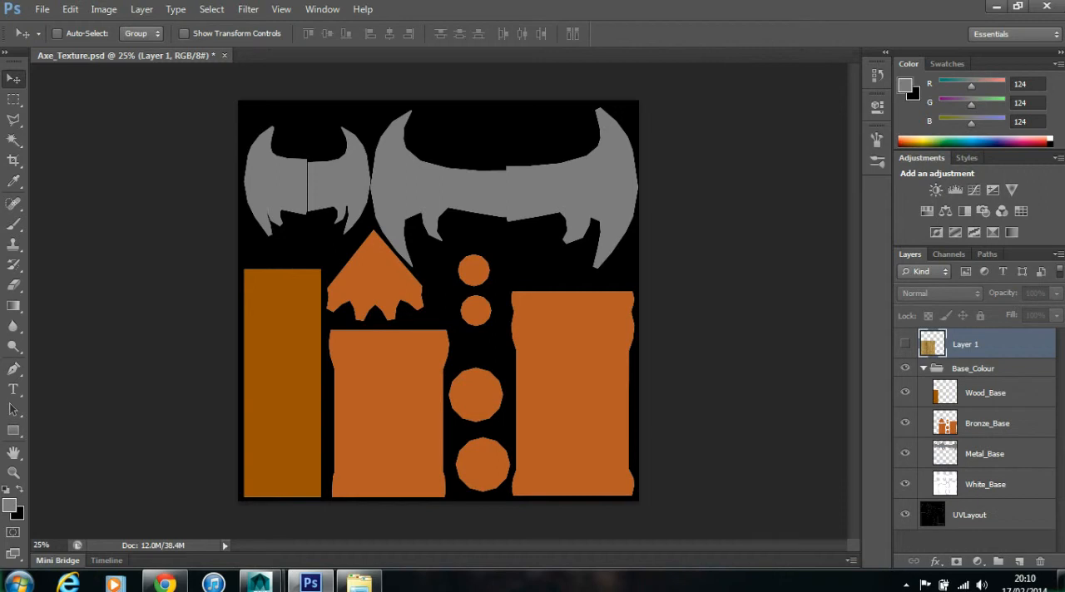
{"action": "left_click", "coordinate": [923, 368]}
{"action": "right_click", "coordinate": [279, 350]}
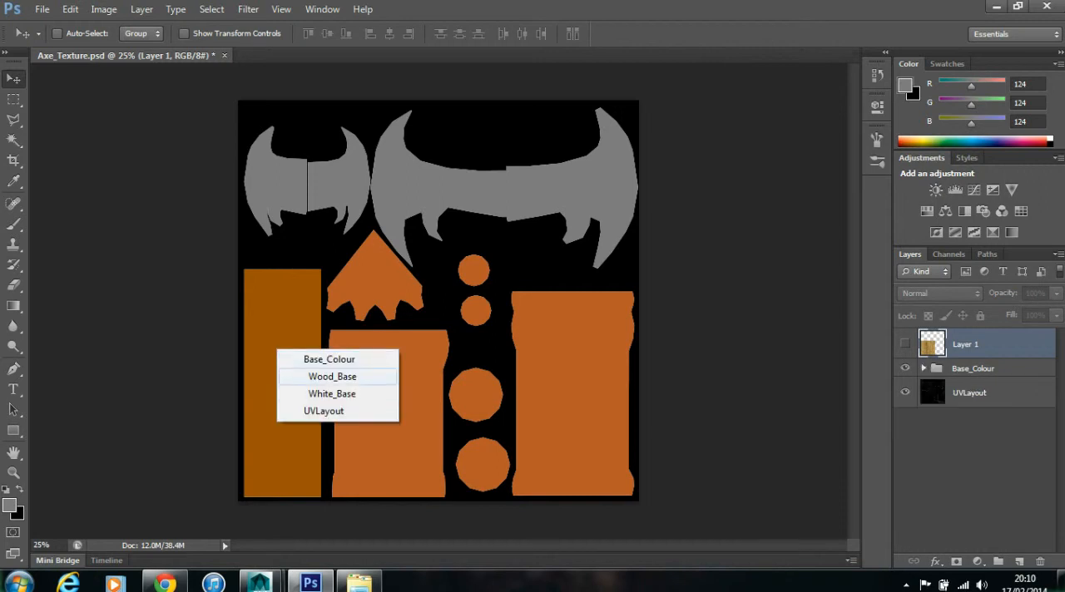
{"action": "left_click", "coordinate": [332, 377]}
{"action": "left_click", "coordinate": [14, 141]}
{"action": "left_click", "coordinate": [281, 358]}
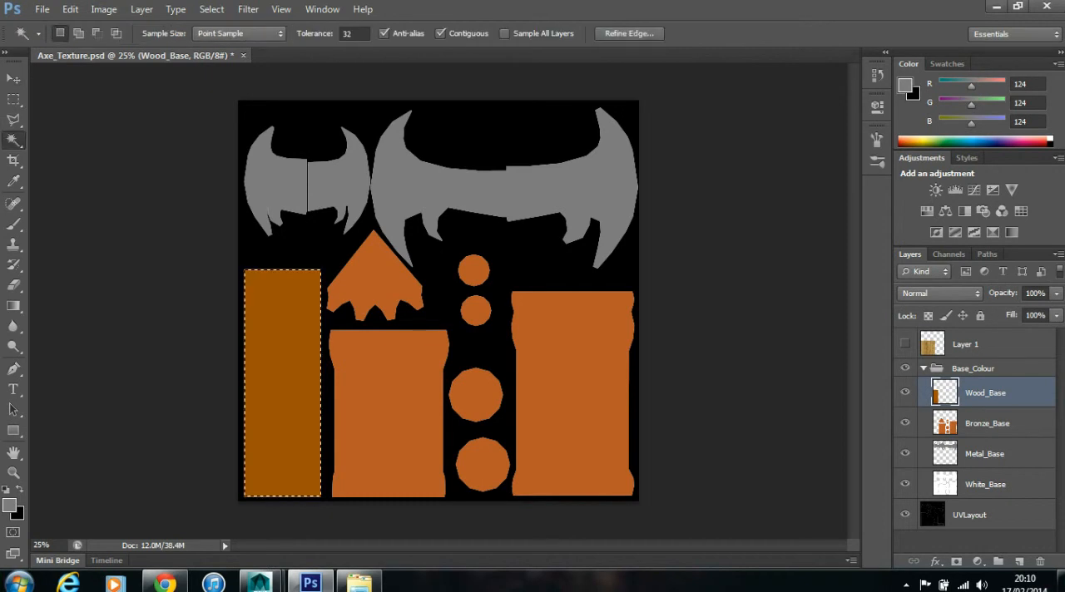
- Show the wood layer again and delete everything on it outside the handle selection, leaving nothing selected
{"action": "left_click", "coordinate": [966, 345]}
{"action": "left_click", "coordinate": [906, 344]}
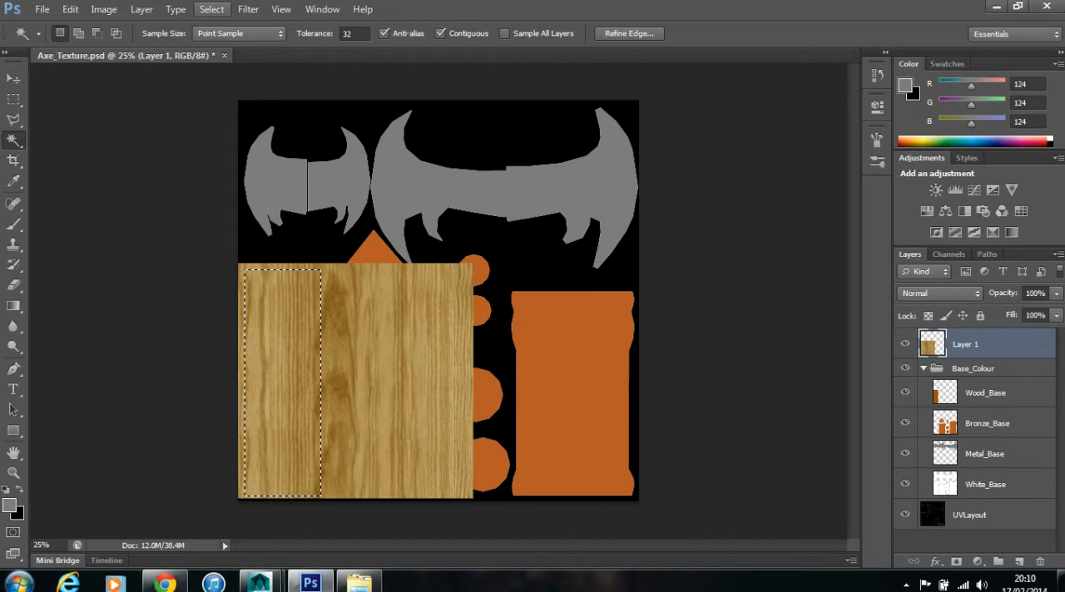
{"action": "left_click", "coordinate": [212, 9]}
{"action": "left_click", "coordinate": [223, 71]}
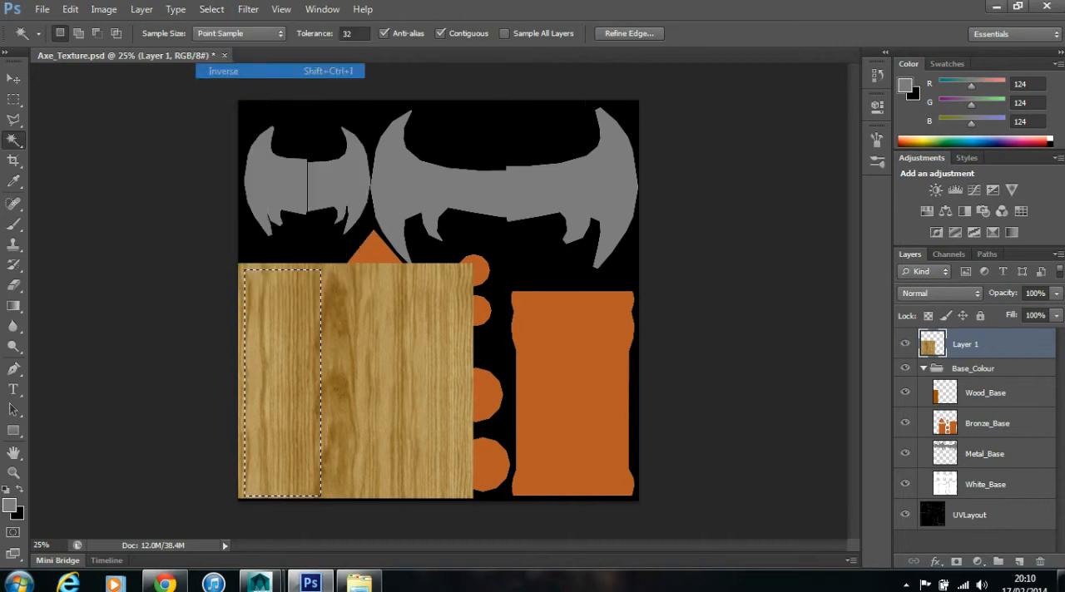
{"action": "key", "text": "Delete"}
{"action": "key", "text": "ctrl+d"}
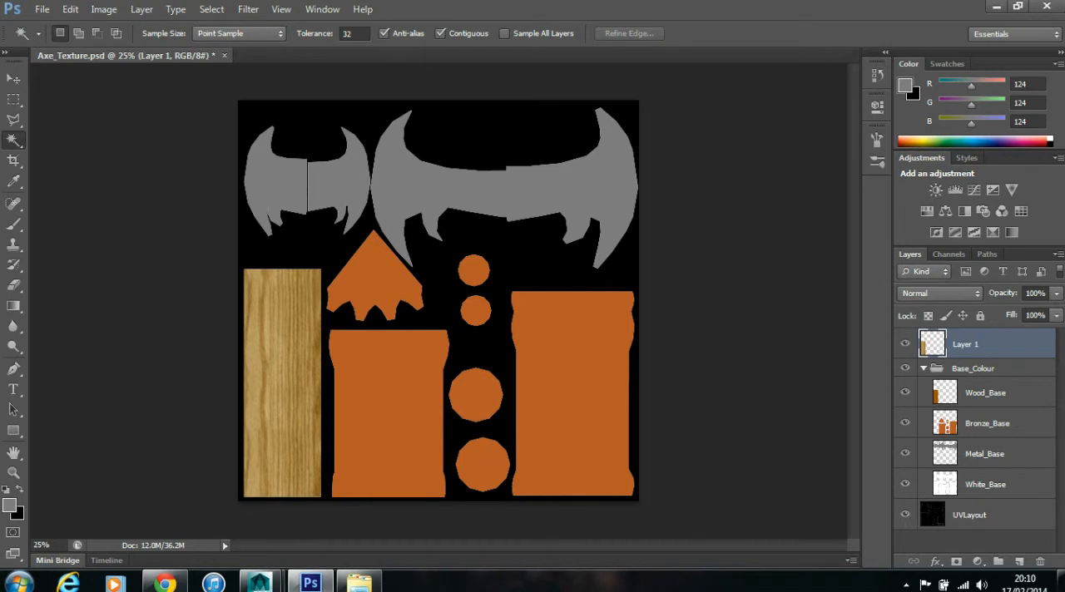
- Create a layer group named Texture_Maps above Base_Colour and put the wood layer inside it
{"action": "left_click", "coordinate": [924, 368]}
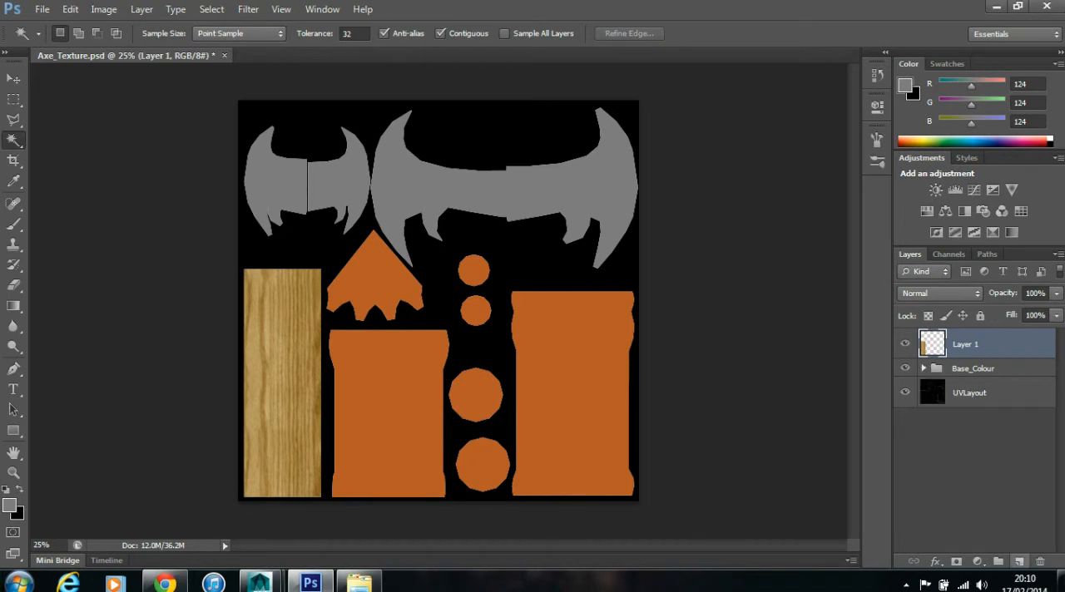
{"action": "left_click", "coordinate": [998, 562]}
{"action": "left_click_drag", "start_coordinate": [965, 363], "coordinate": [965, 339]}
{"action": "double_click", "coordinate": [966, 338]}
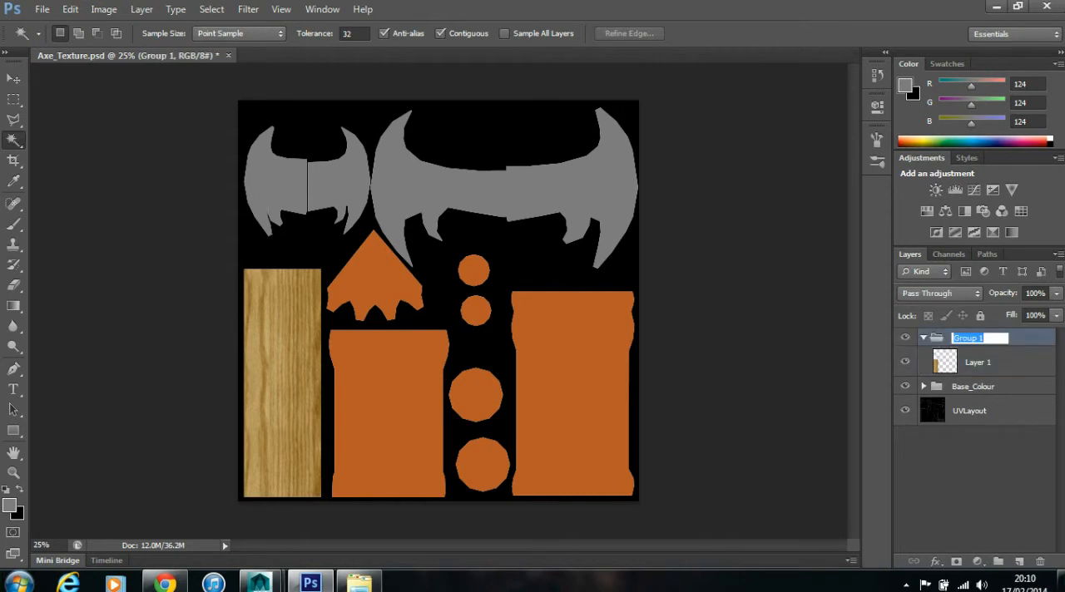
{"action": "type", "text": "Texture_Maps"}
{"action": "key", "text": "Return"}
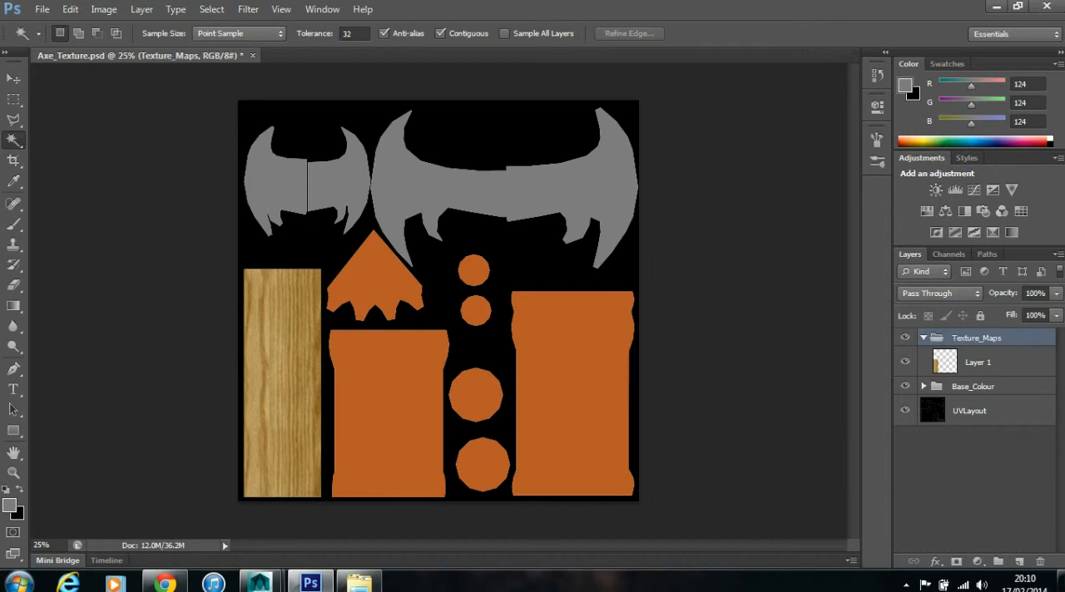
- Rename the wood layer in the Texture_Maps group to Wood_Texture
{"action": "double_click", "coordinate": [978, 363]}
{"action": "type", "text": "Wo"}
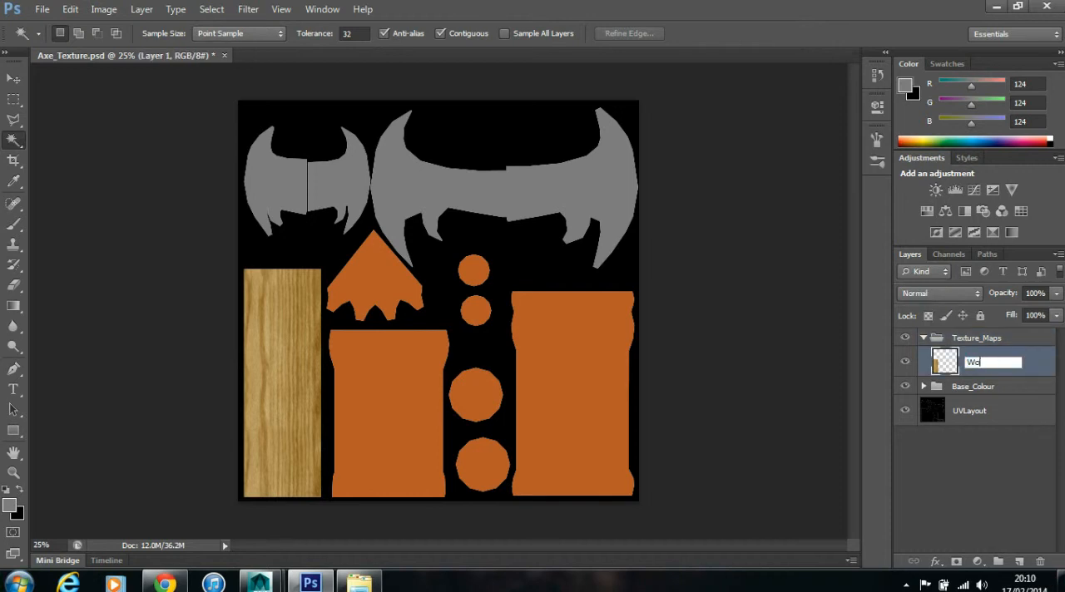
{"action": "type", "text": "od_Texture"}
{"action": "key", "text": "Return"}
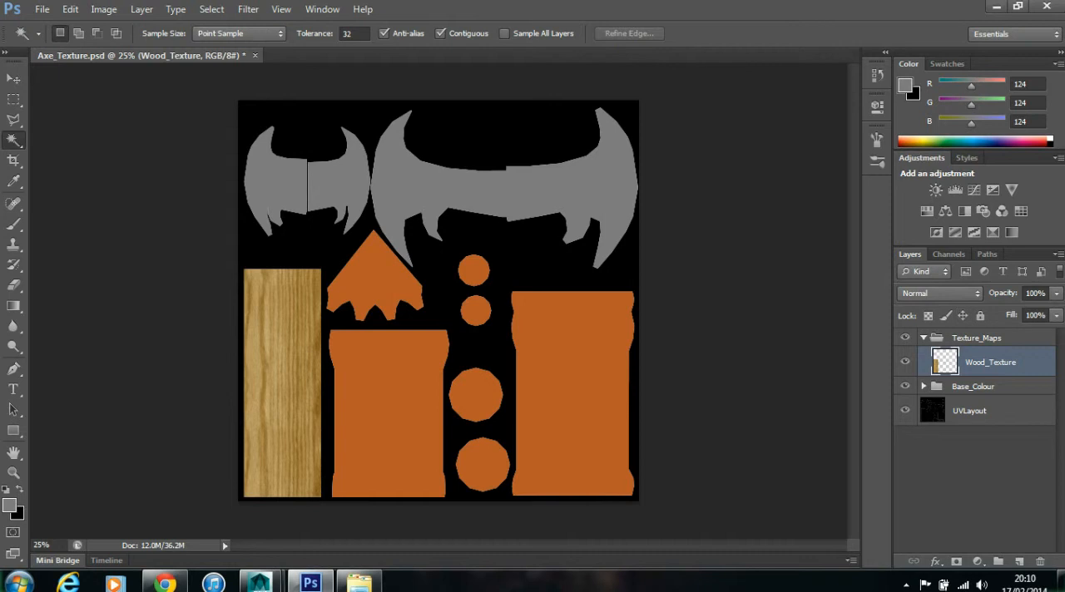
- Try the Overlay and Lighten blend modes on the Wood_Texture layer
{"action": "left_click", "coordinate": [940, 293]}
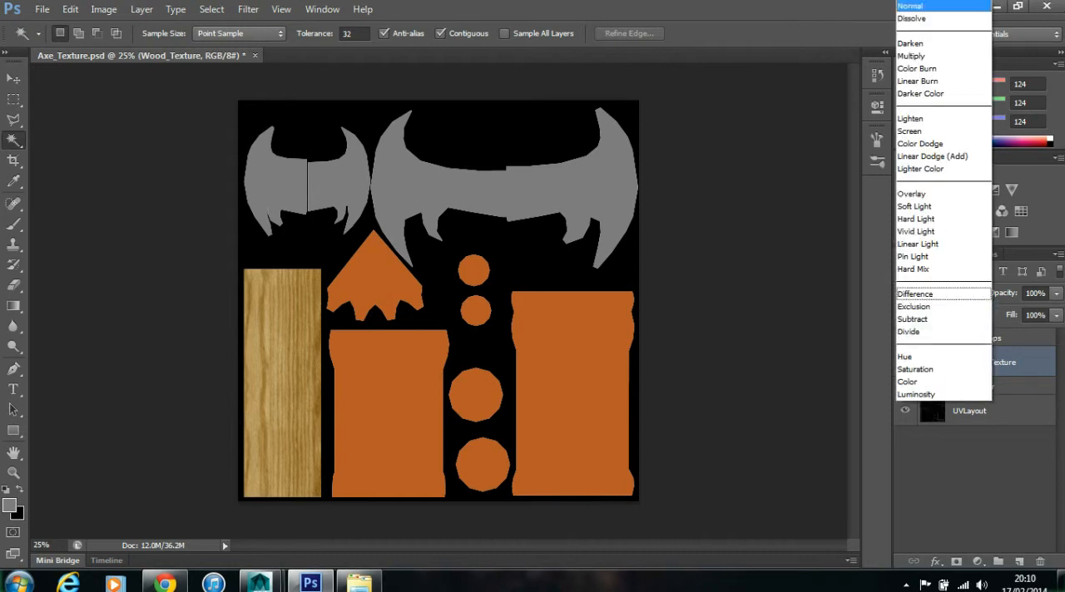
{"action": "left_click", "coordinate": [912, 193]}
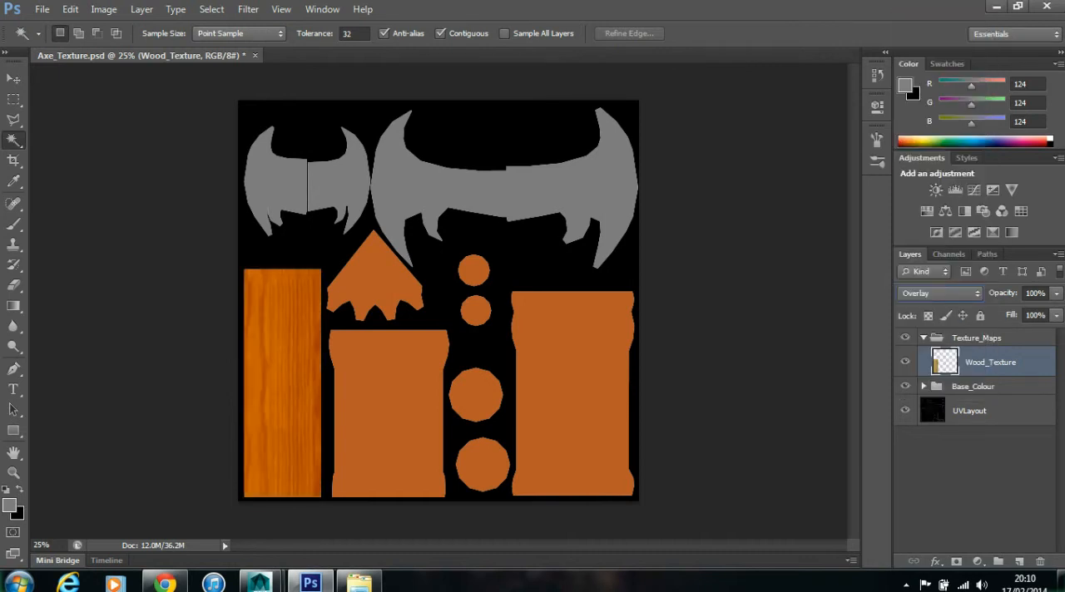
{"action": "left_click", "coordinate": [924, 387]}
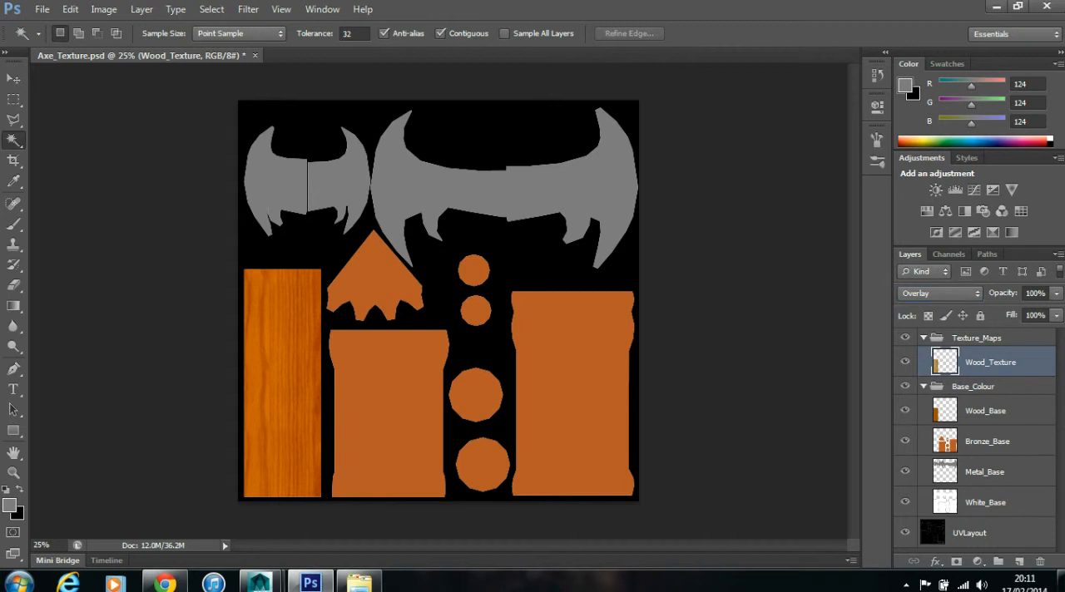
{"action": "left_click", "coordinate": [940, 293]}
{"action": "key", "text": "Return"}
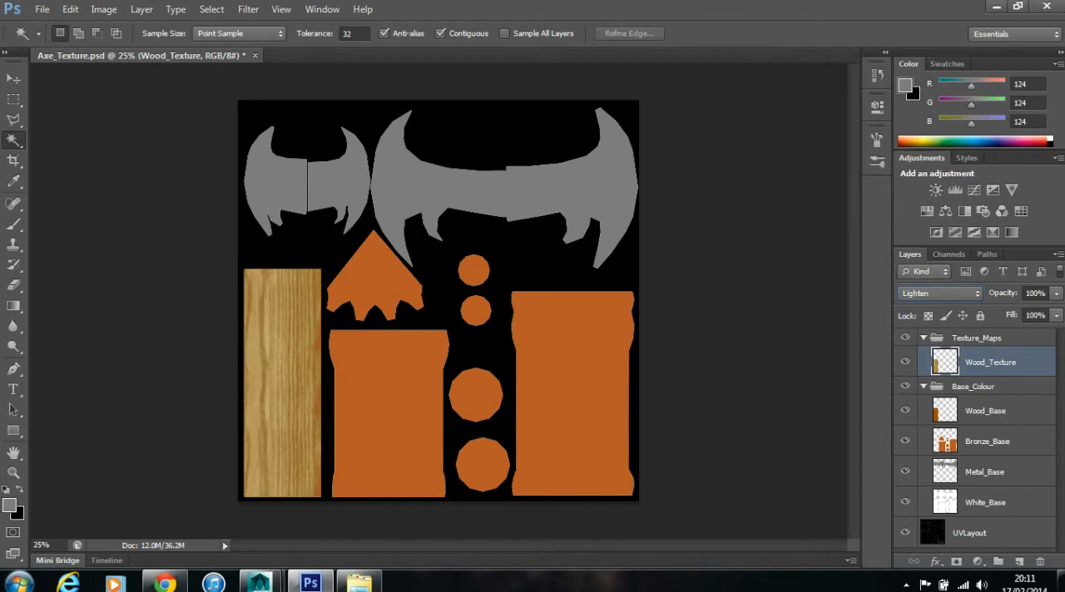
- Toggle the visibility of the Wood_Texture and Wood_Base layers to compare how each contributes to the handle
{"action": "left_click", "coordinate": [906, 362]}
{"action": "left_click", "coordinate": [905, 362]}
{"action": "left_click", "coordinate": [906, 410]}
{"action": "left_click", "coordinate": [906, 410]}
- Compare further blend modes such as Screen on the Wood_Texture layer and set it to Multiply
{"action": "left_click", "coordinate": [940, 293]}
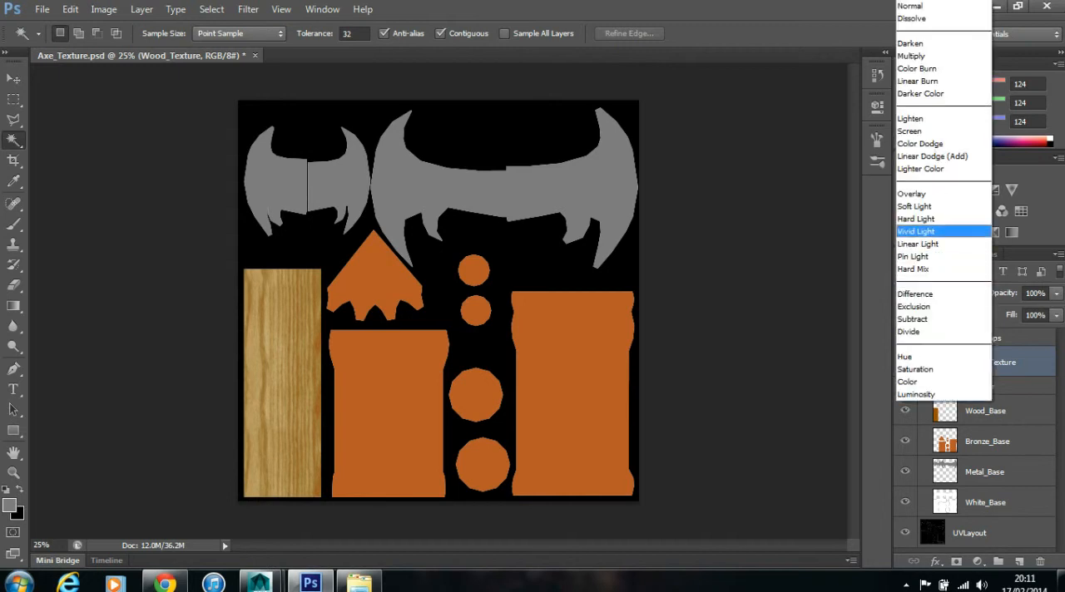
{"action": "left_click", "coordinate": [931, 218]}
{"action": "left_click", "coordinate": [941, 293]}
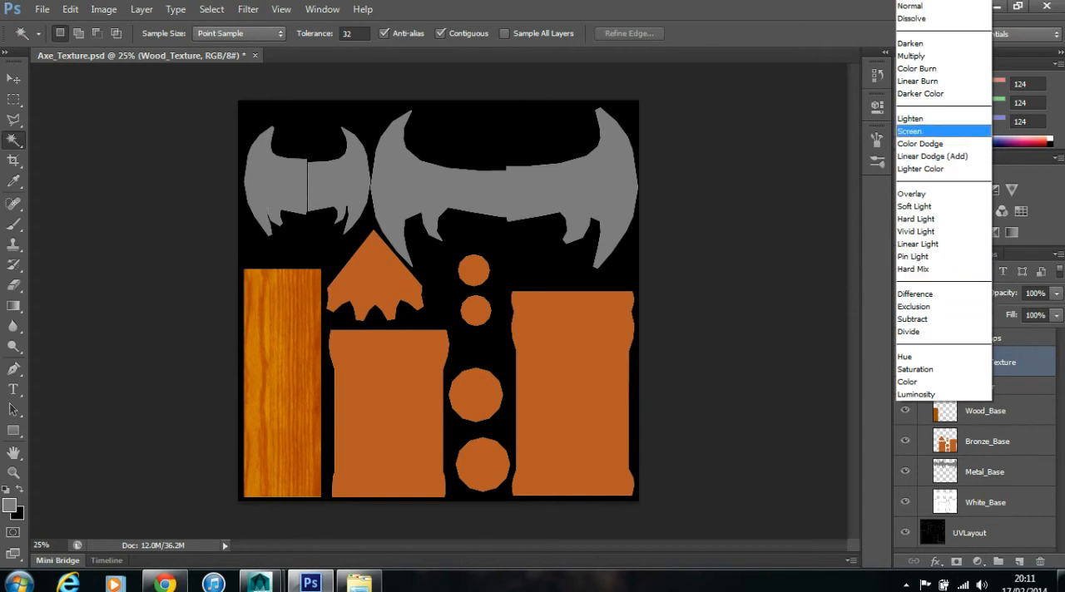
{"action": "left_click", "coordinate": [920, 130]}
{"action": "left_click", "coordinate": [940, 293]}
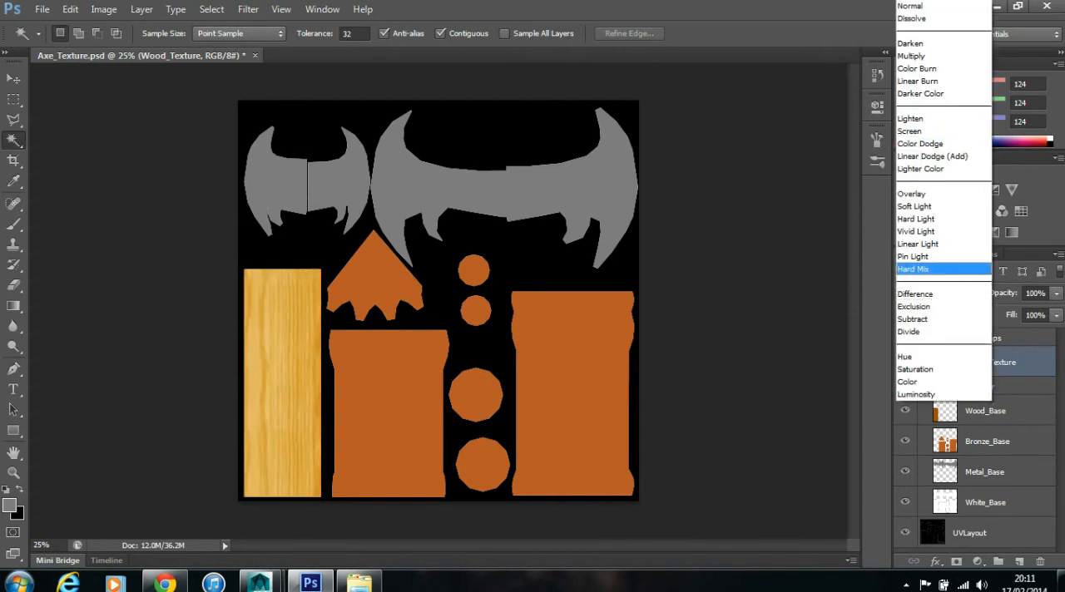
{"action": "left_click", "coordinate": [919, 51]}
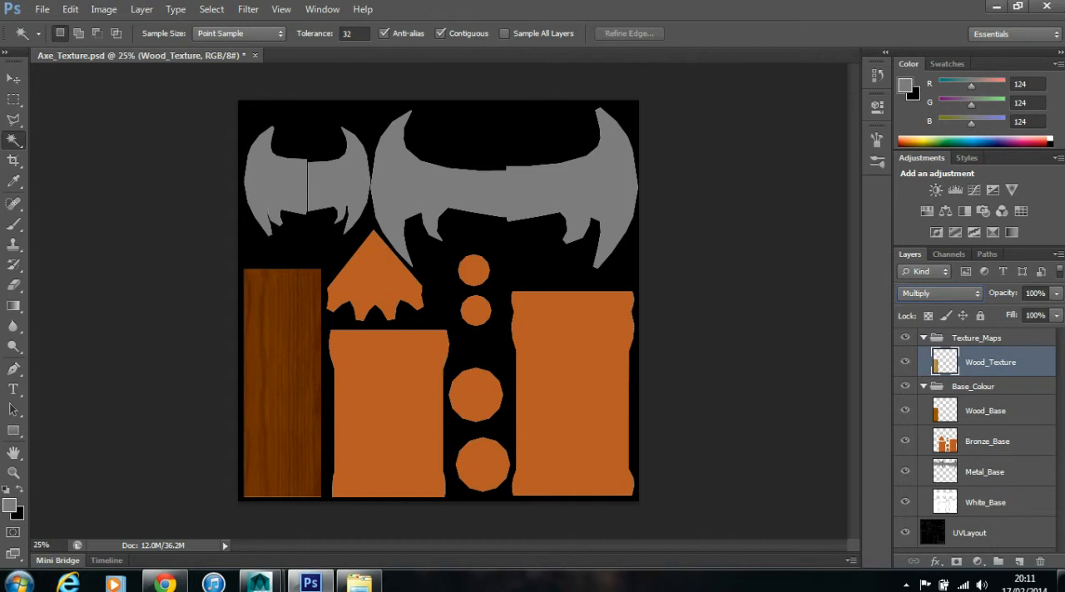
{"action": "right_click", "coordinate": [398, 198]}
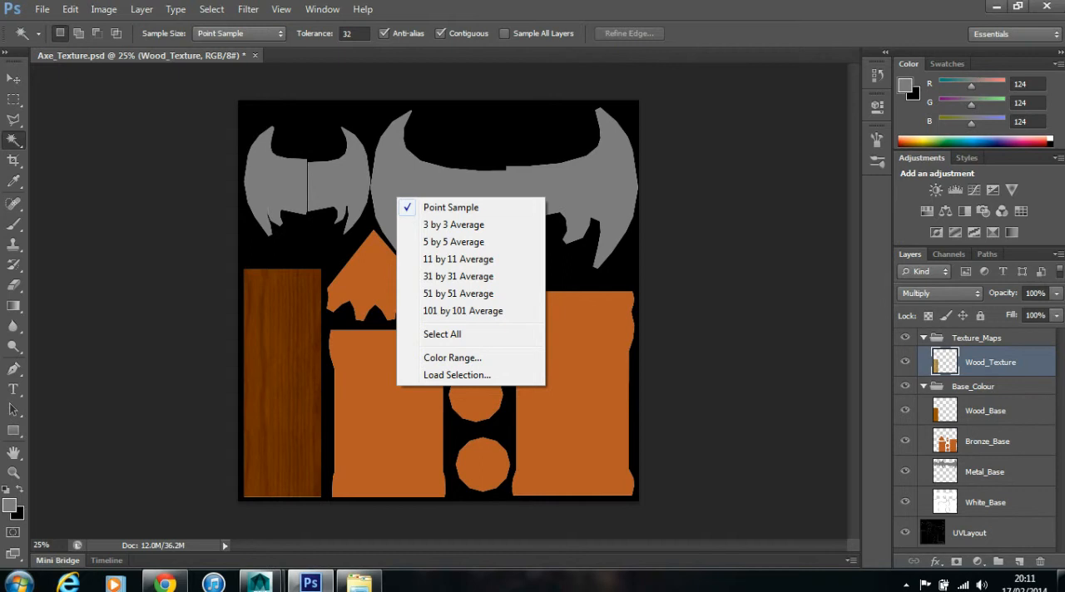
{"action": "left_click", "coordinate": [13, 79]}
{"action": "right_click", "coordinate": [389, 216]}
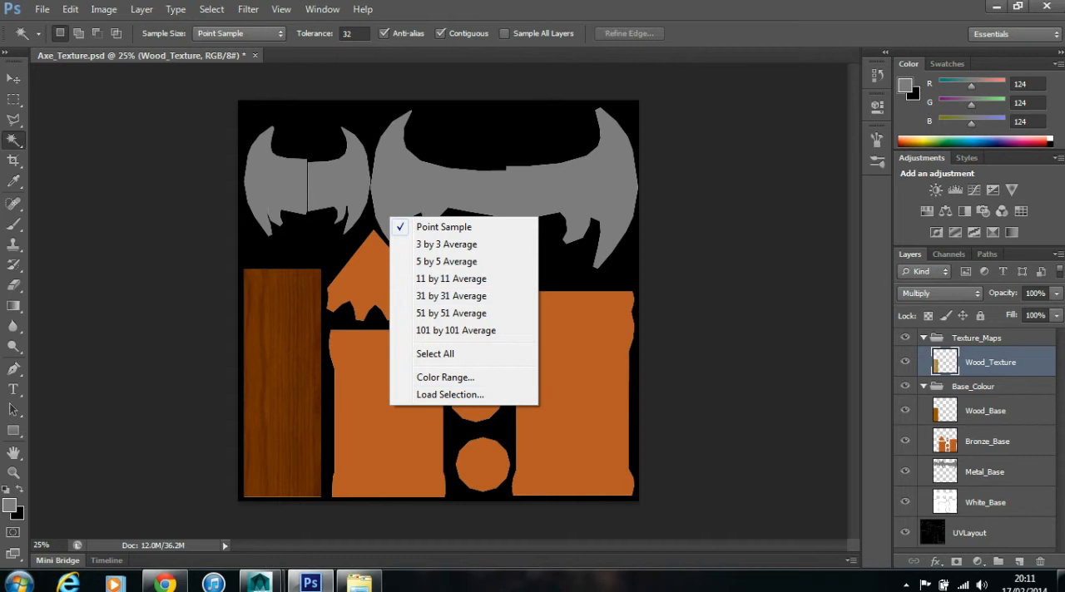
- Select all the bronze shapes of the Bronze_Base layer by inverting the empty-area selection, and add a new layer above Wood_Texture
{"action": "left_click", "coordinate": [988, 442]}
{"action": "left_click", "coordinate": [987, 442]}
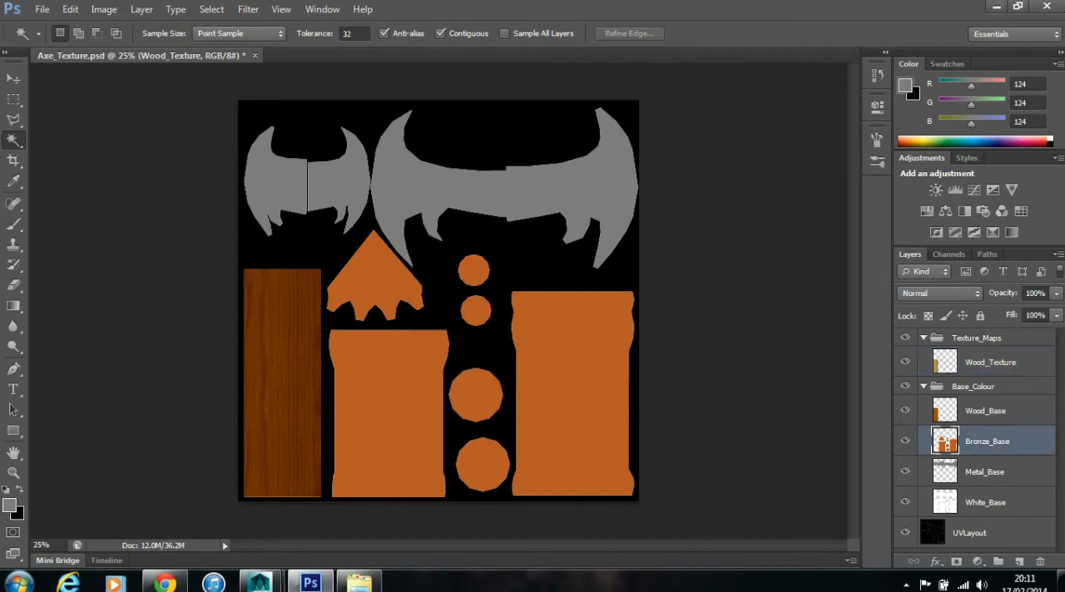
{"action": "left_click", "coordinate": [390, 414]}
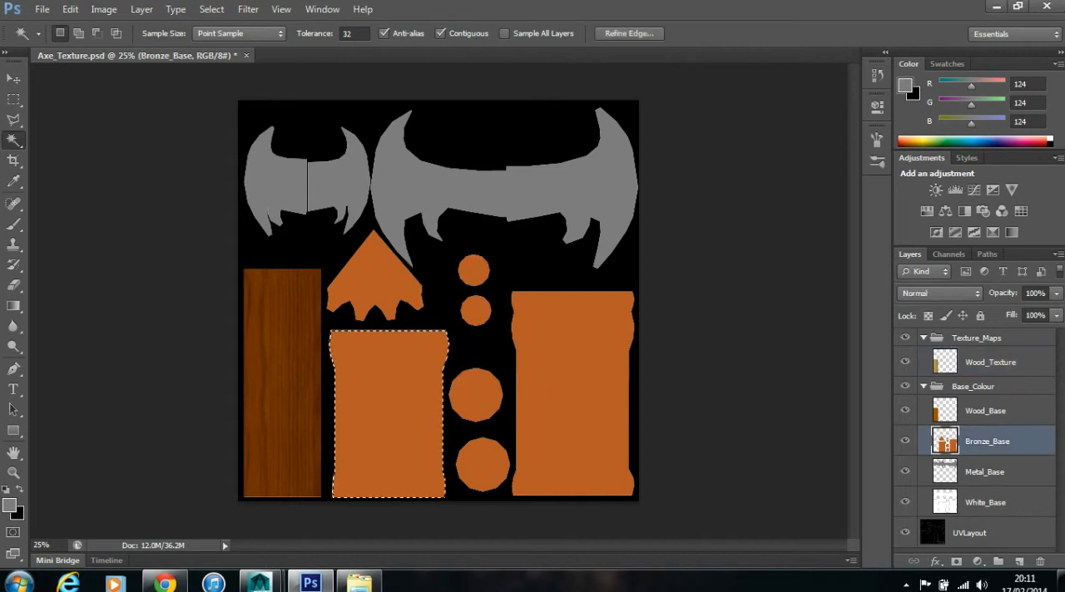
{"action": "left_click", "coordinate": [441, 291]}
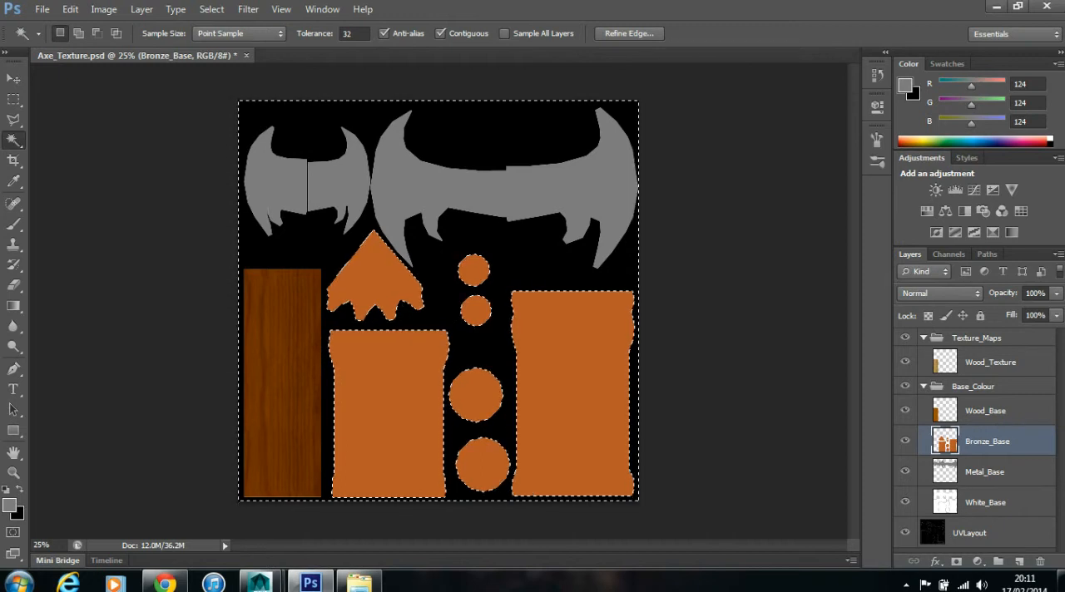
{"action": "left_click", "coordinate": [211, 9]}
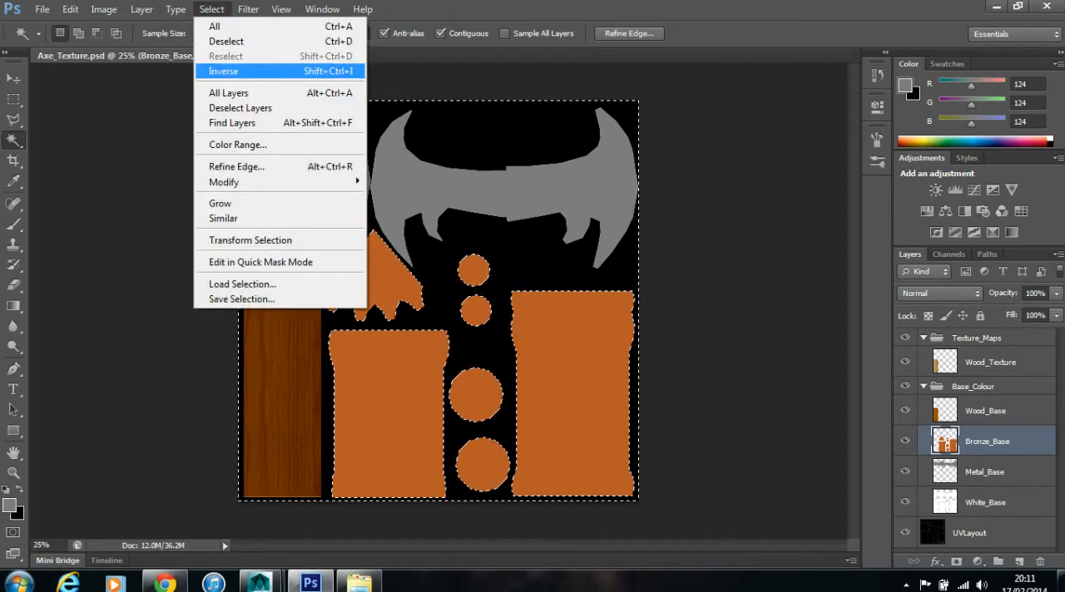
{"action": "left_click", "coordinate": [222, 71]}
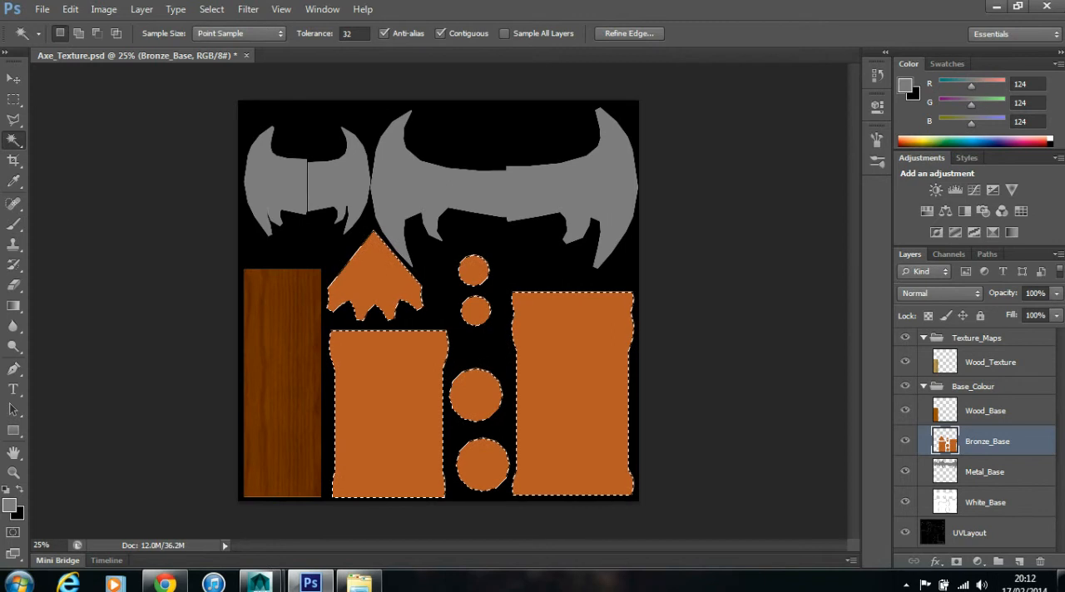
{"action": "left_click", "coordinate": [990, 362]}
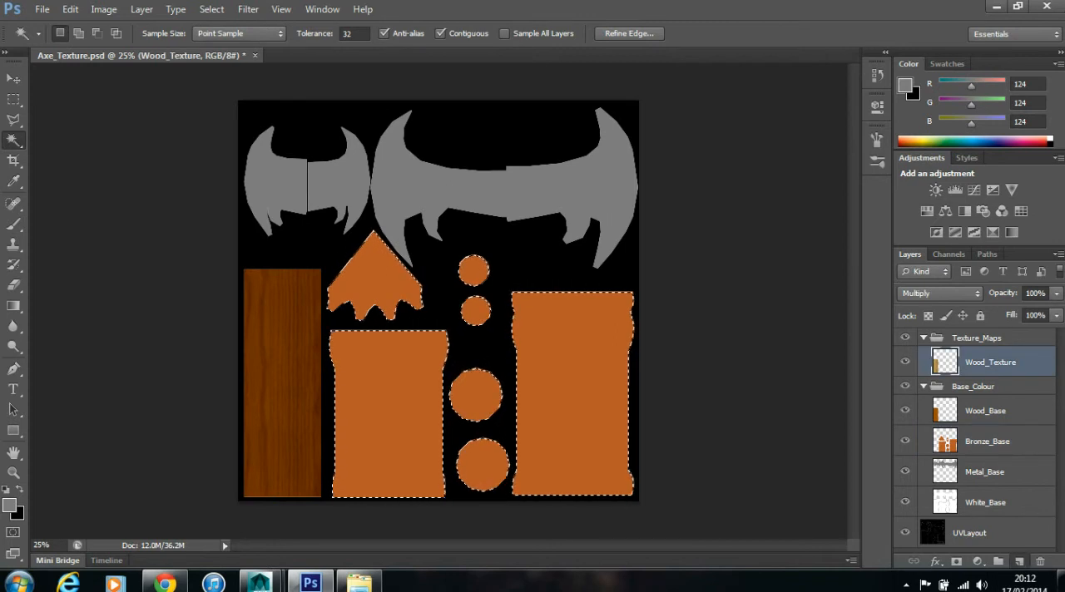
{"action": "left_click", "coordinate": [1019, 562]}
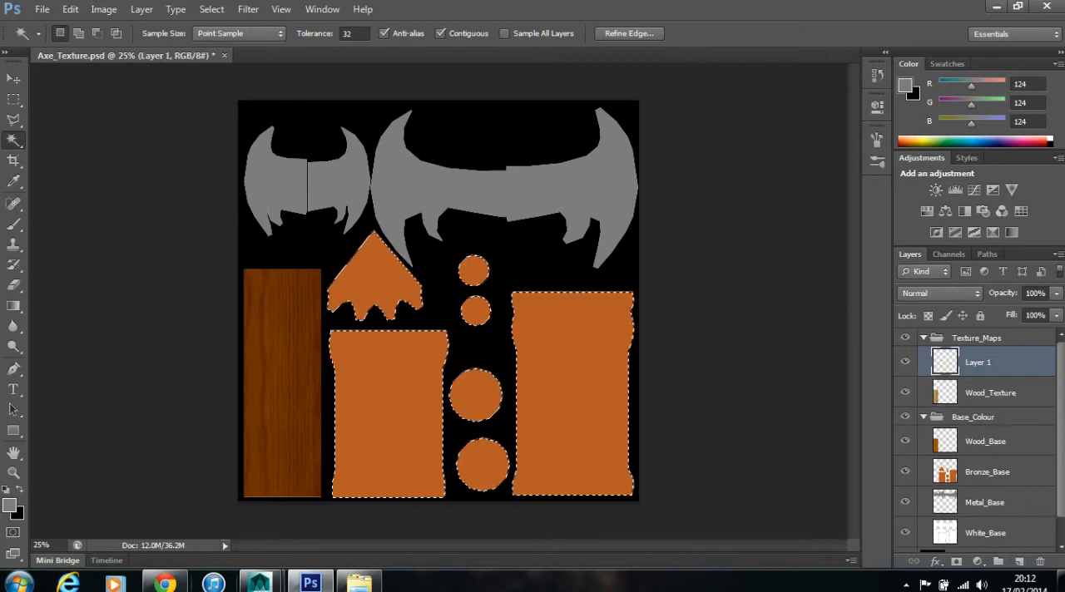
- Open the Gold_Bronze_Brown.jpg texture and float it in its own window over the axe document
{"action": "left_click", "coordinate": [70, 9]}
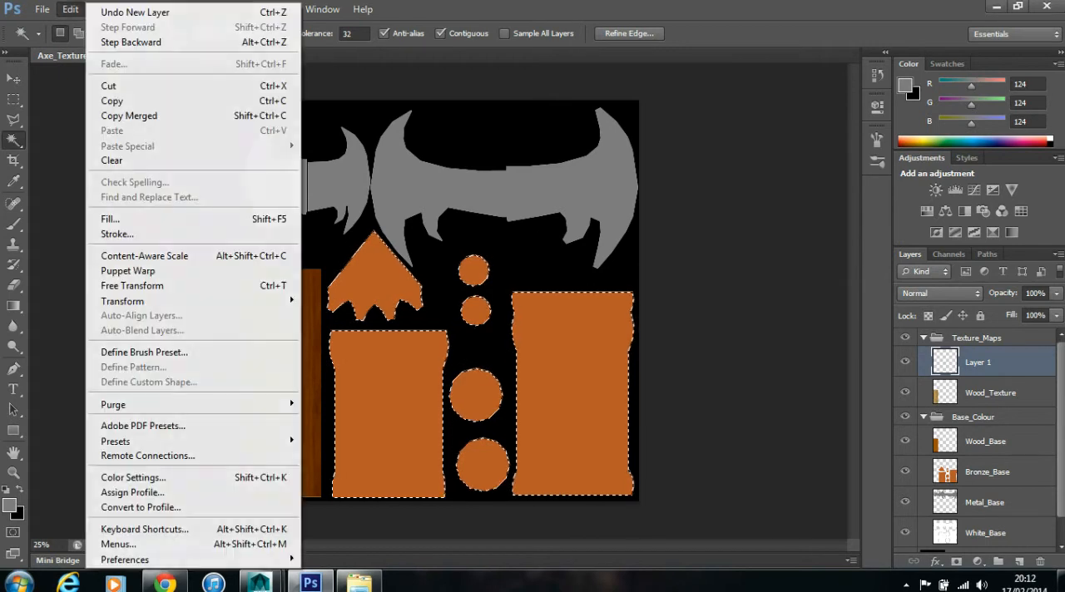
{"action": "mouse_move", "coordinate": [42, 9]}
{"action": "left_click", "coordinate": [58, 40]}
{"action": "left_click", "coordinate": [643, 137]}
{"action": "left_click", "coordinate": [1015, 476]}
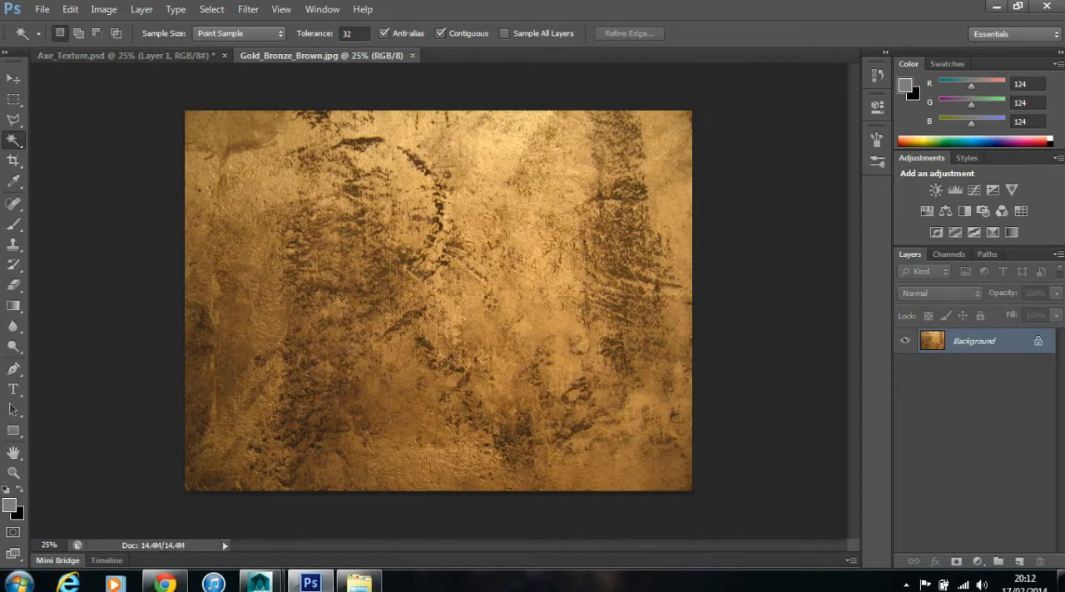
{"action": "left_click_drag", "start_coordinate": [320, 56], "coordinate": [407, 84]}
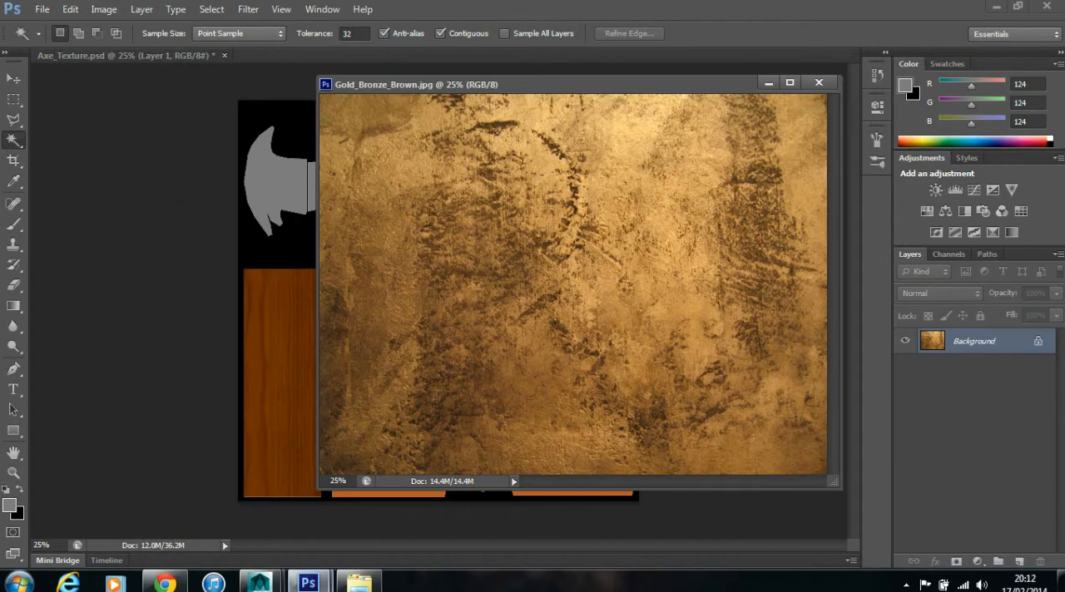
- Copy the bronze image into Axe_Texture.psd as a new layer and close the source image
{"action": "key", "text": "v"}
{"action": "left_click_drag", "start_coordinate": [533, 262], "coordinate": [208, 276]}
{"action": "left_click", "coordinate": [818, 82]}
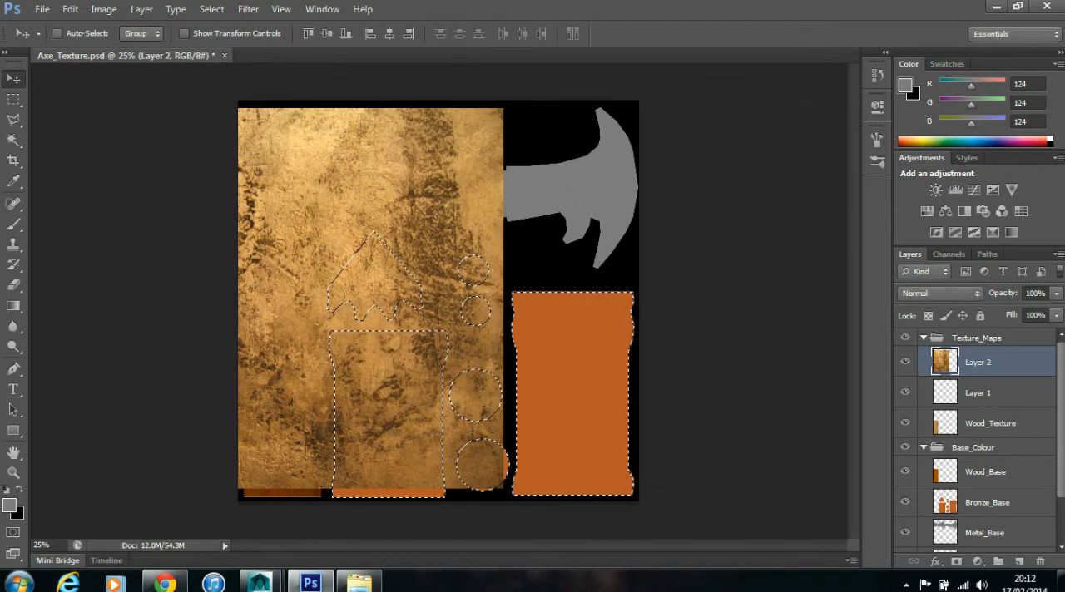
- Clear the shape selection and move the whole bronze texture layer so it covers all the bronze UV shapes
{"action": "left_click_drag", "start_coordinate": [447, 124], "coordinate": [569, 147]}
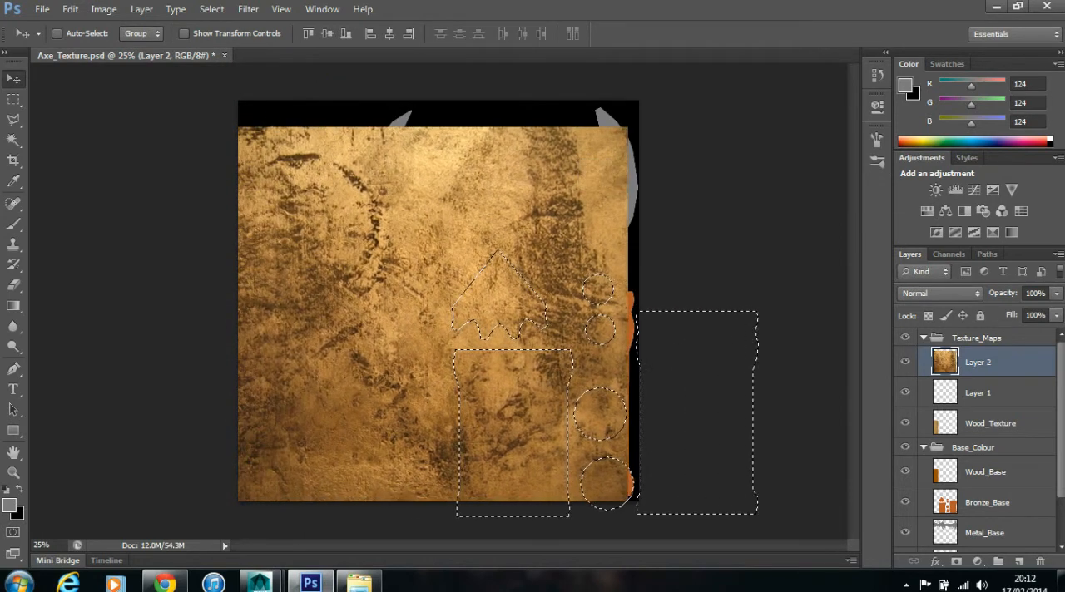
{"action": "key", "text": "ctrl+z"}
{"action": "key", "text": "ctrl+d"}
{"action": "left_click_drag", "start_coordinate": [470, 137], "coordinate": [618, 143]}
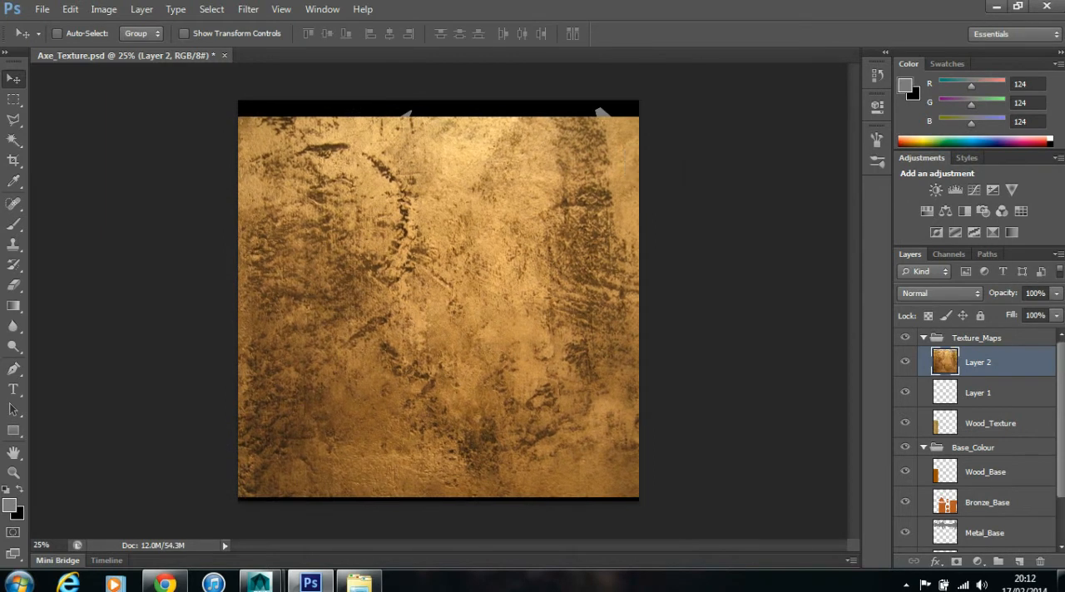
- Select the area outside the Bronze_Base shapes, delete it from the bronze texture layer, and deselect
{"action": "left_click", "coordinate": [988, 502]}
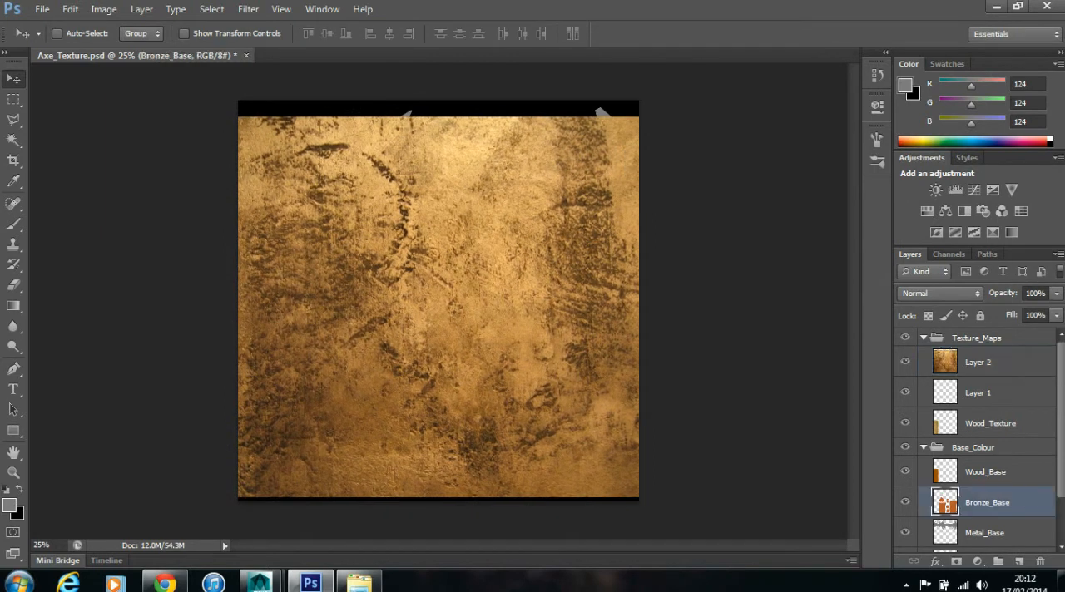
{"action": "left_click", "coordinate": [14, 140]}
{"action": "left_click", "coordinate": [333, 191]}
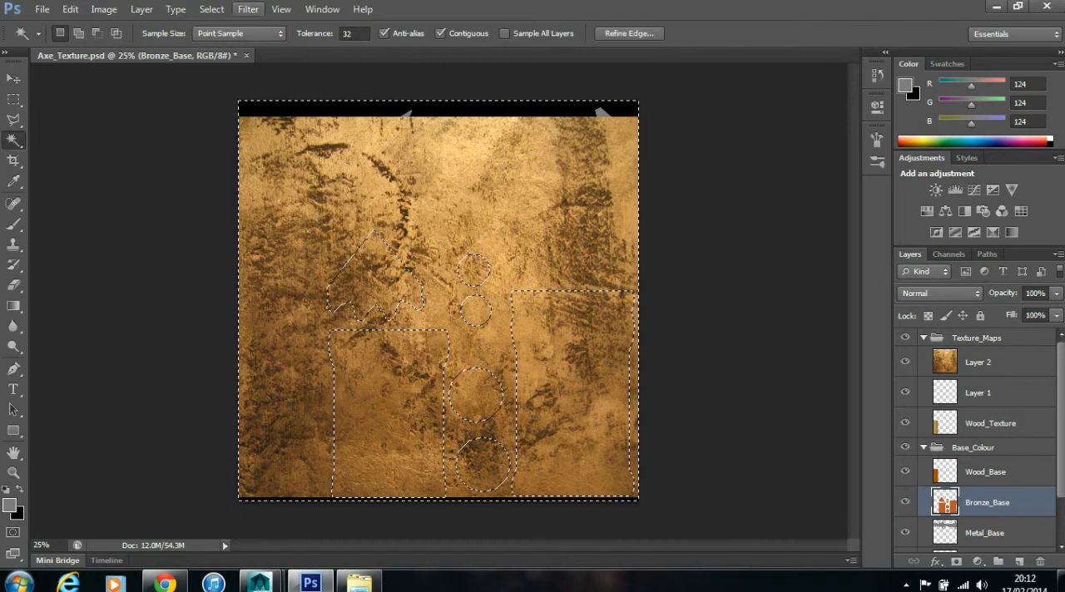
{"action": "left_click", "coordinate": [211, 9]}
{"action": "left_click", "coordinate": [322, 8]}
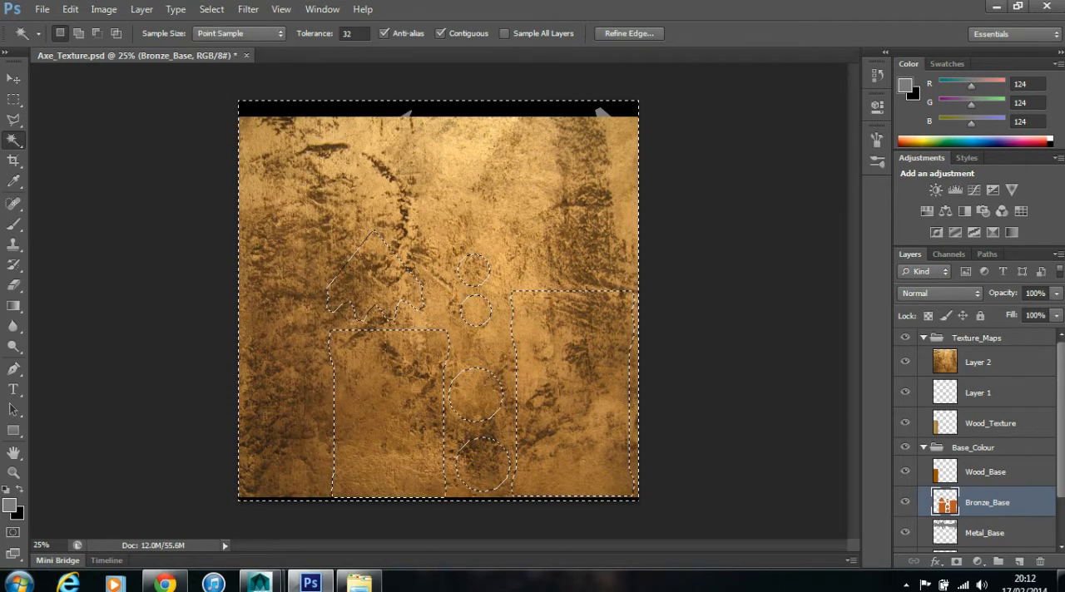
{"action": "left_click", "coordinate": [990, 363]}
{"action": "key", "text": "Delete"}
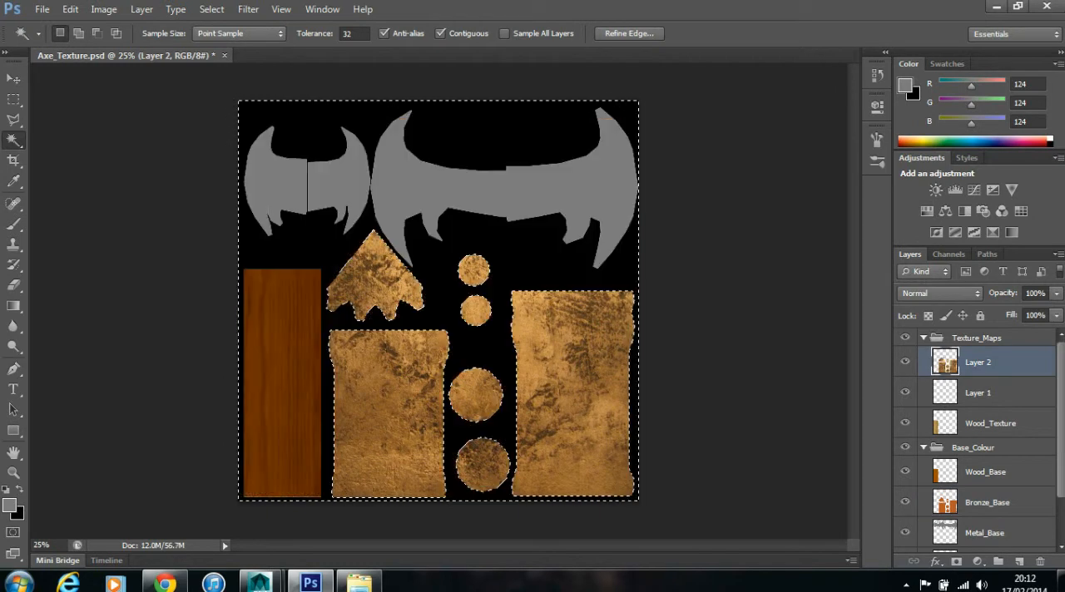
{"action": "key", "text": "ctrl+d"}
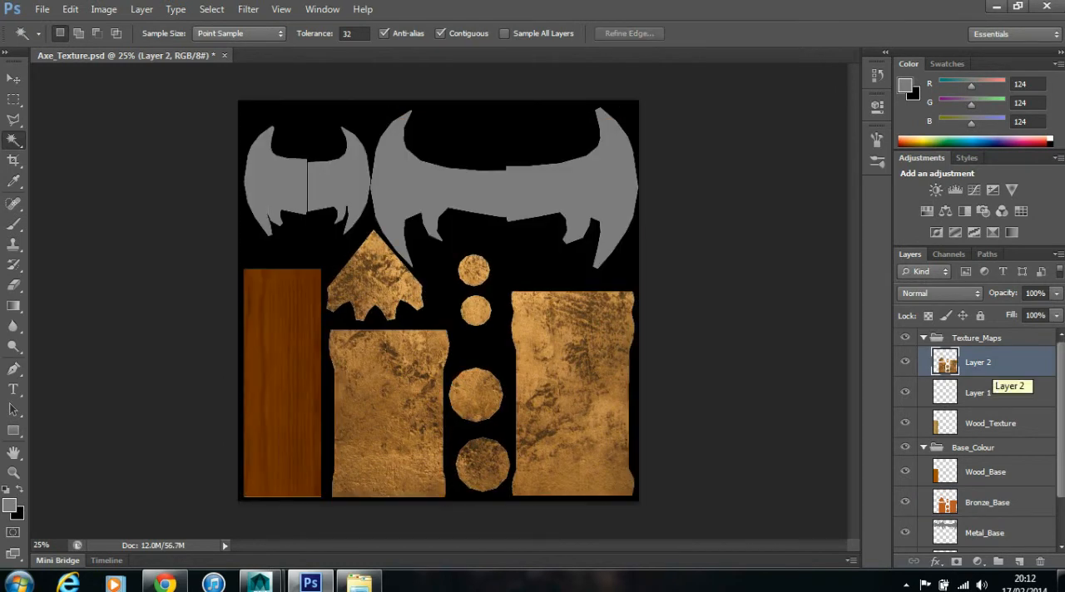
- Delete the empty layer below the bronze texture and rename the bronze texture layer to Bronze_Texture
{"action": "left_click_drag", "start_coordinate": [998, 393], "coordinate": [1041, 563]}
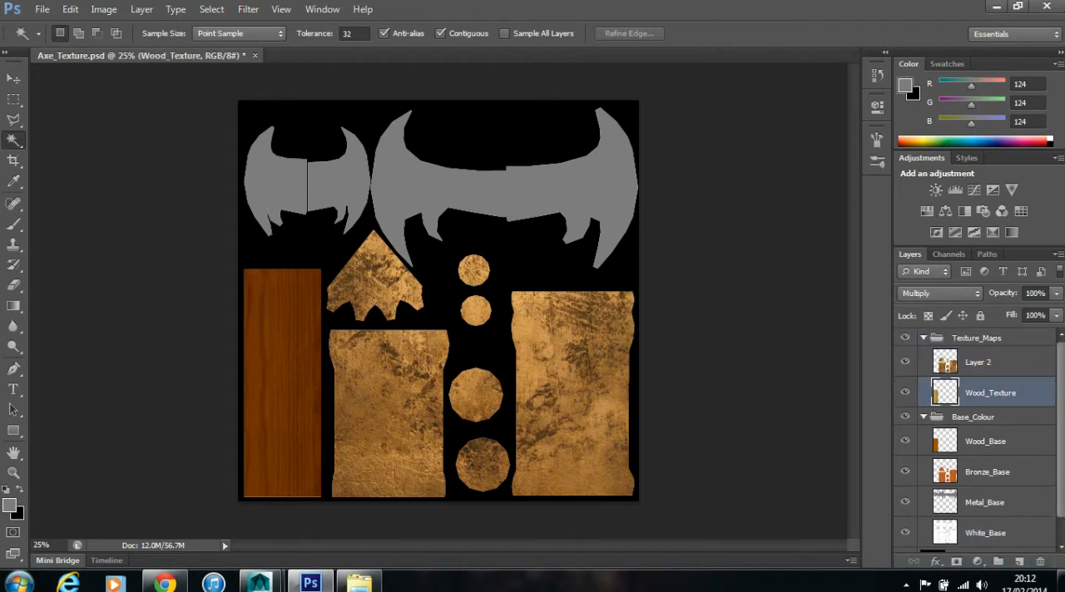
{"action": "double_click", "coordinate": [991, 393]}
{"action": "key", "text": "ctrl+c"}
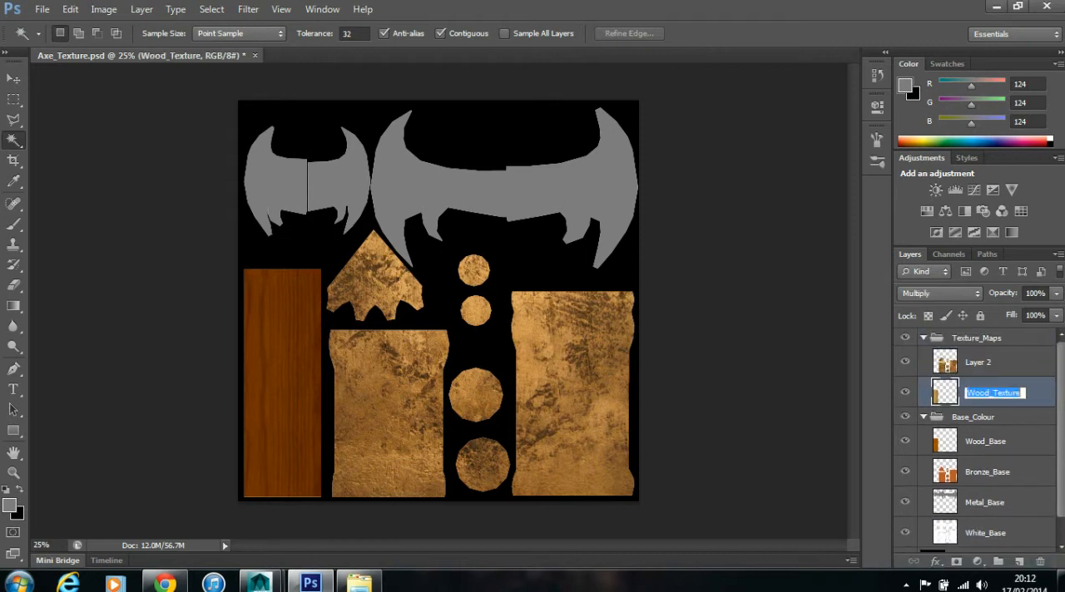
{"action": "double_click", "coordinate": [979, 363]}
{"action": "key", "text": "ctrl+v"}
{"action": "left_click_drag", "start_coordinate": [990, 362], "coordinate": [966, 362]}
{"action": "type", "text": "Bronz"}
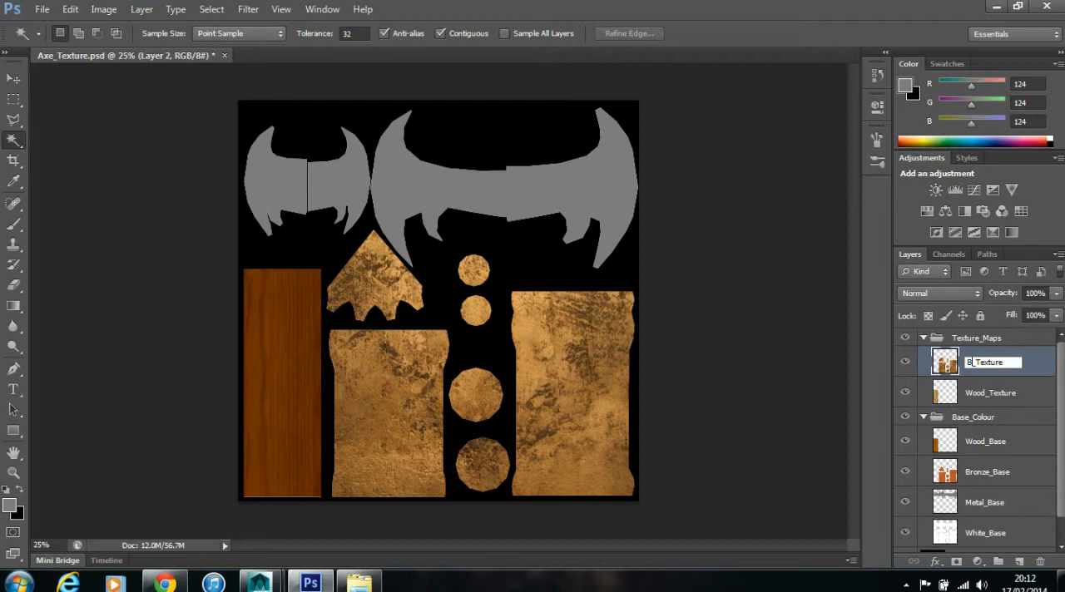
{"action": "type", "text": "e"}
{"action": "key", "text": "Return"}
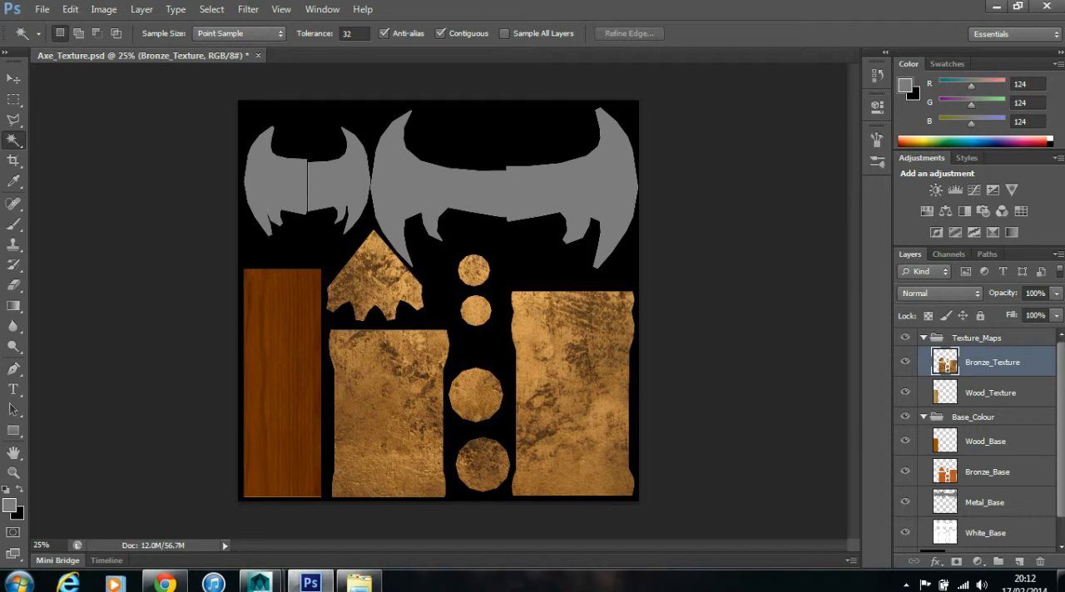
- Compare the Overlay, Soft Light and Screen blend modes on the Bronze_Texture layer and set it to Multiply
{"action": "left_click", "coordinate": [940, 293]}
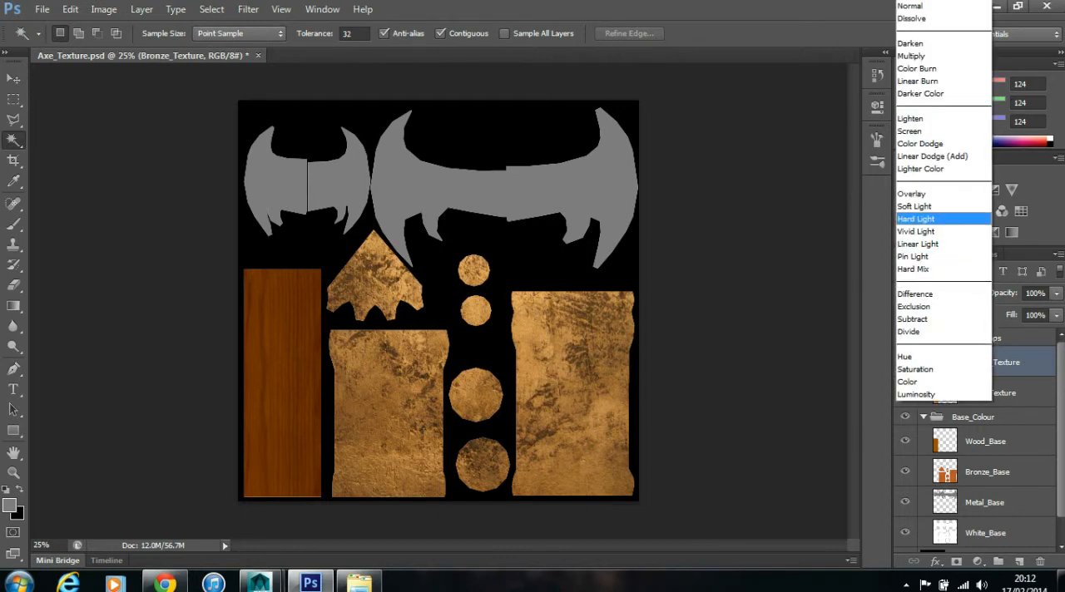
{"action": "left_click", "coordinate": [925, 194]}
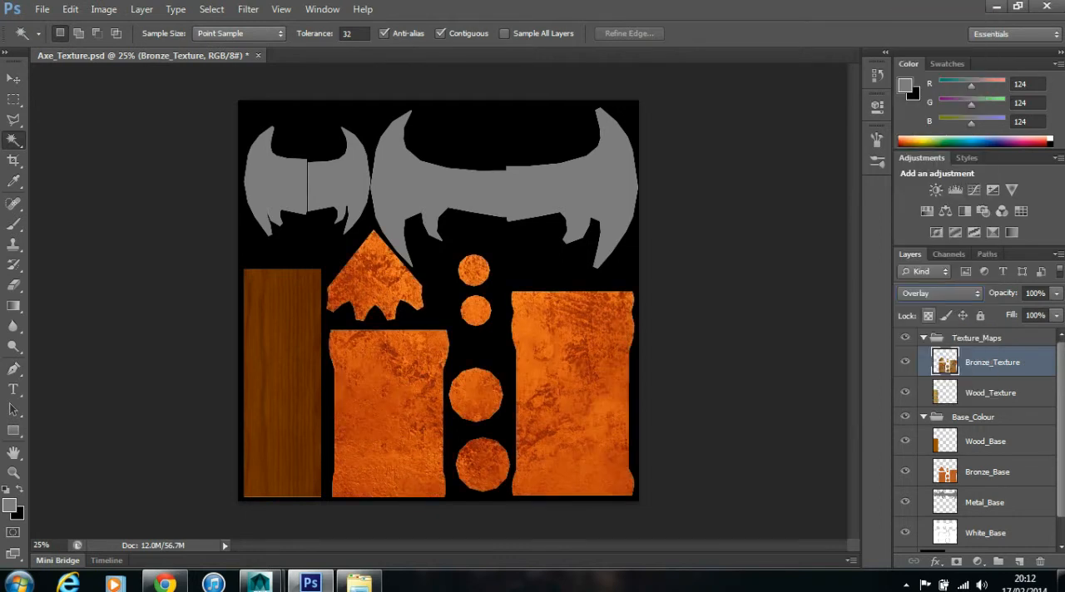
{"action": "left_click", "coordinate": [928, 294]}
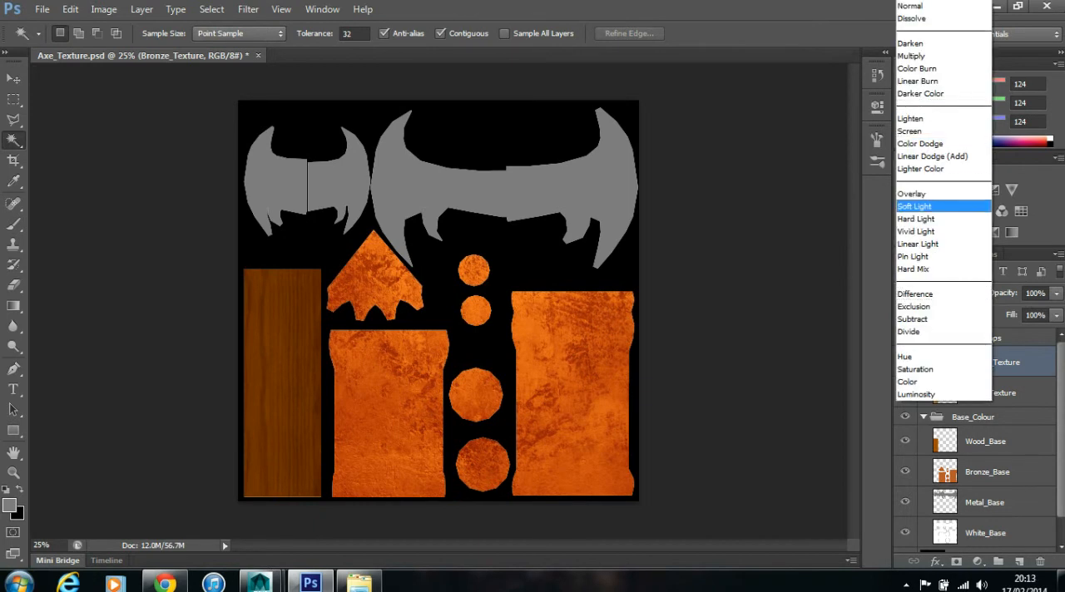
{"action": "left_click", "coordinate": [915, 206]}
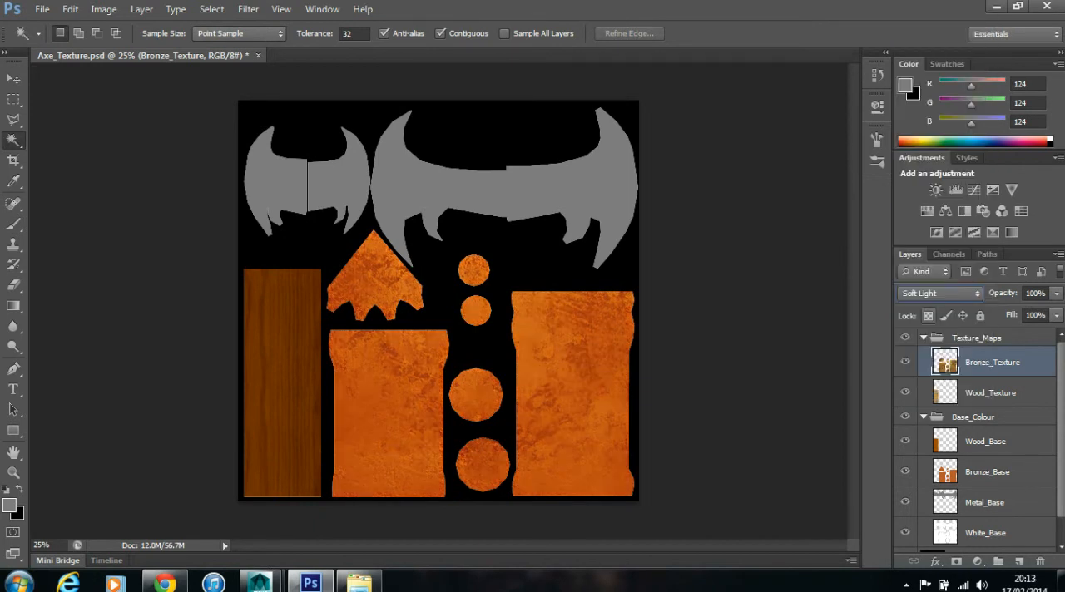
{"action": "left_click", "coordinate": [932, 293]}
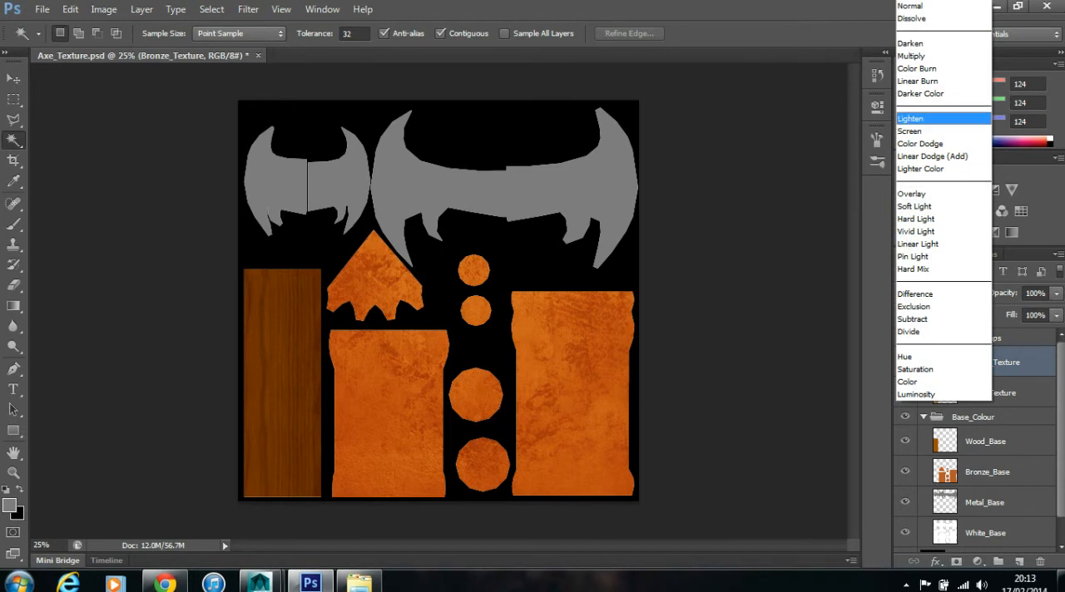
{"action": "left_click", "coordinate": [909, 130]}
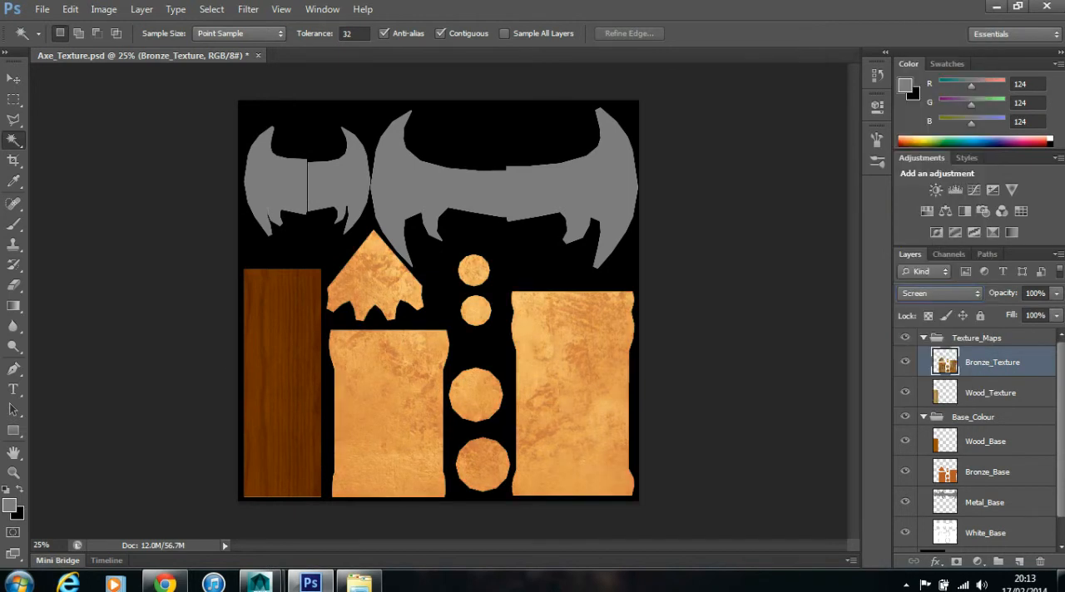
{"action": "left_click", "coordinate": [938, 293]}
{"action": "left_click", "coordinate": [915, 52]}
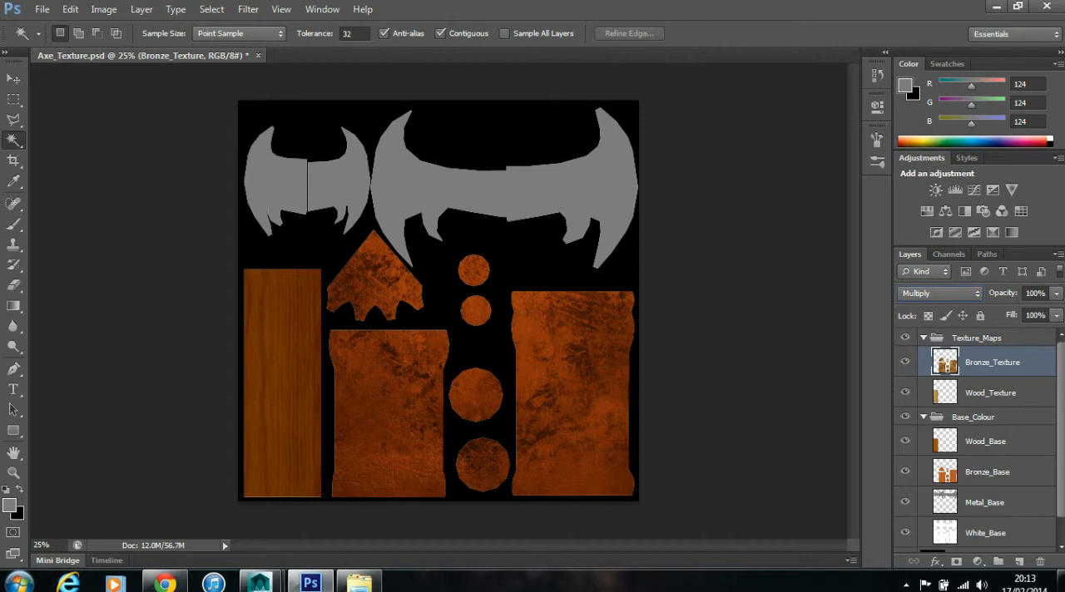
- Open the metal_texture image from the sourceimages folder and copy it into the Axe_Texture document as a new layer
{"action": "left_click", "coordinate": [71, 9]}
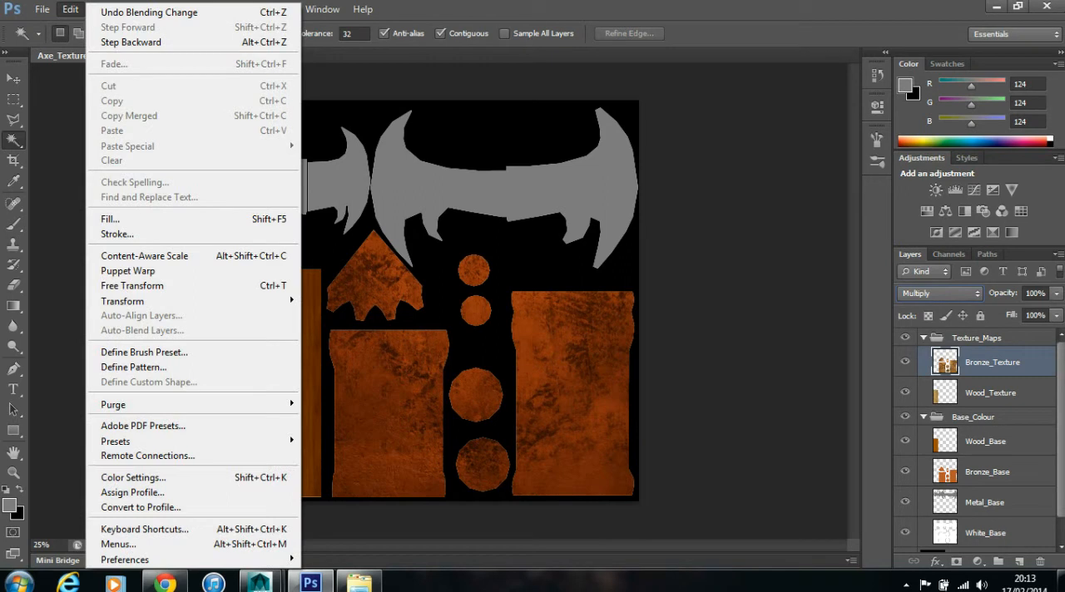
{"action": "mouse_move", "coordinate": [42, 9]}
{"action": "left_click", "coordinate": [58, 41]}
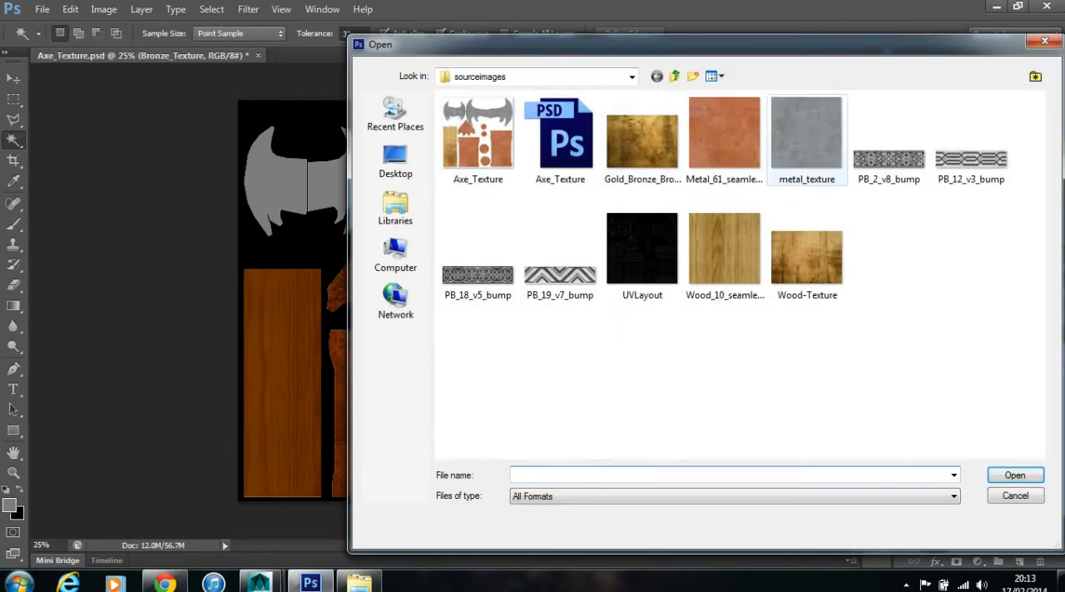
{"action": "left_click", "coordinate": [806, 137]}
{"action": "double_click", "coordinate": [805, 135]}
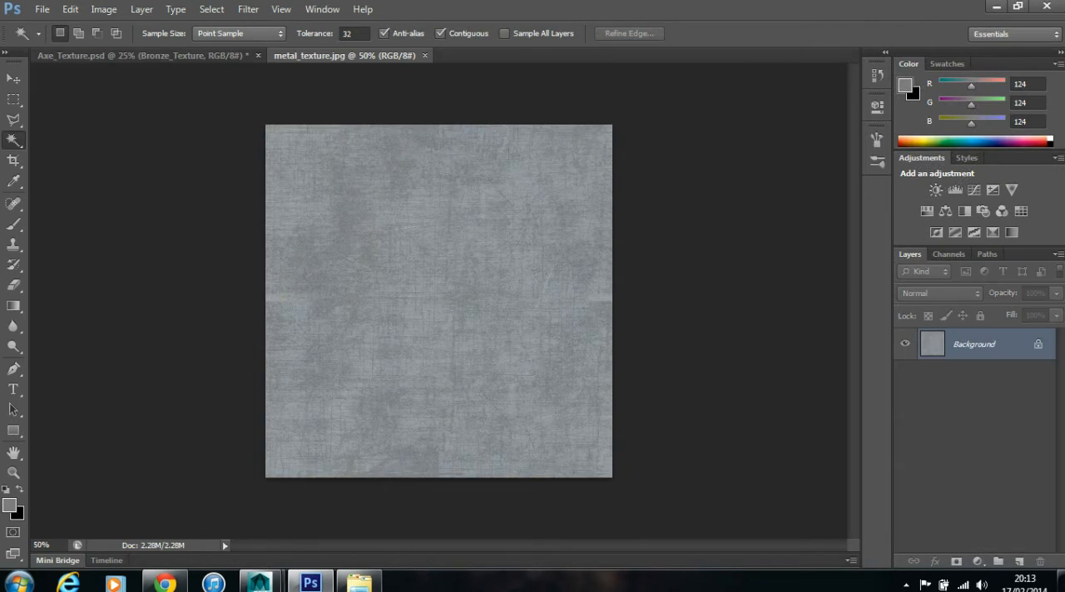
{"action": "left_click_drag", "start_coordinate": [349, 55], "coordinate": [613, 236]}
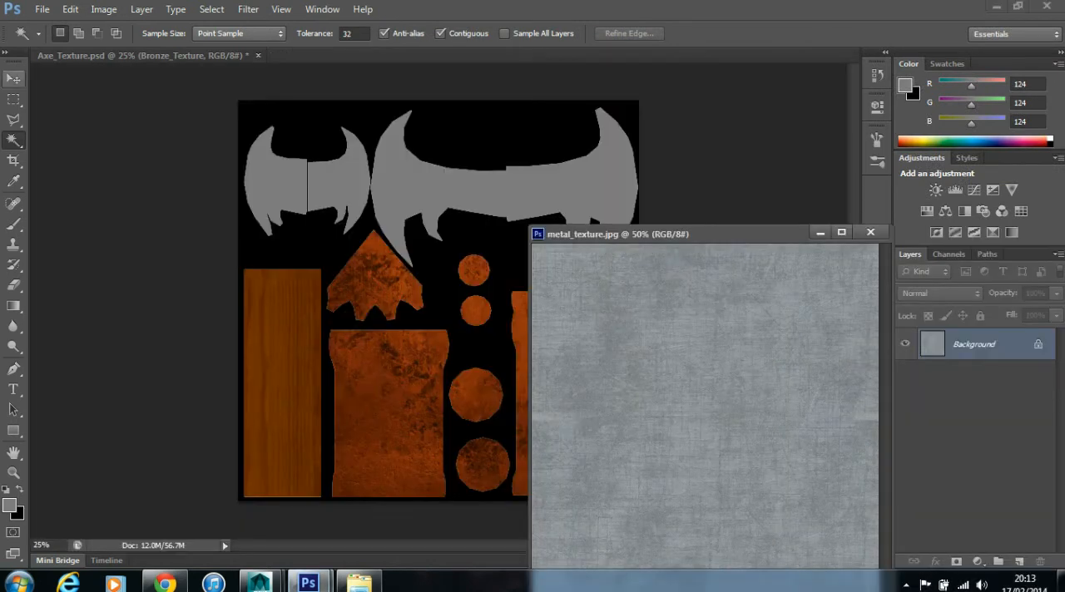
{"action": "left_click", "coordinate": [13, 79]}
{"action": "left_click_drag", "start_coordinate": [684, 307], "coordinate": [358, 188]}
{"action": "left_click_drag", "start_coordinate": [766, 234], "coordinate": [673, 234]}
- Align the metal texture with the canvas's upper-left corner, tile two copies beside it across the blade UVs, and merge the three layers
{"action": "left_click_drag", "start_coordinate": [391, 165], "coordinate": [353, 112]}
{"action": "left_click_drag", "start_coordinate": [340, 181], "coordinate": [506, 181], "text": "alt"}
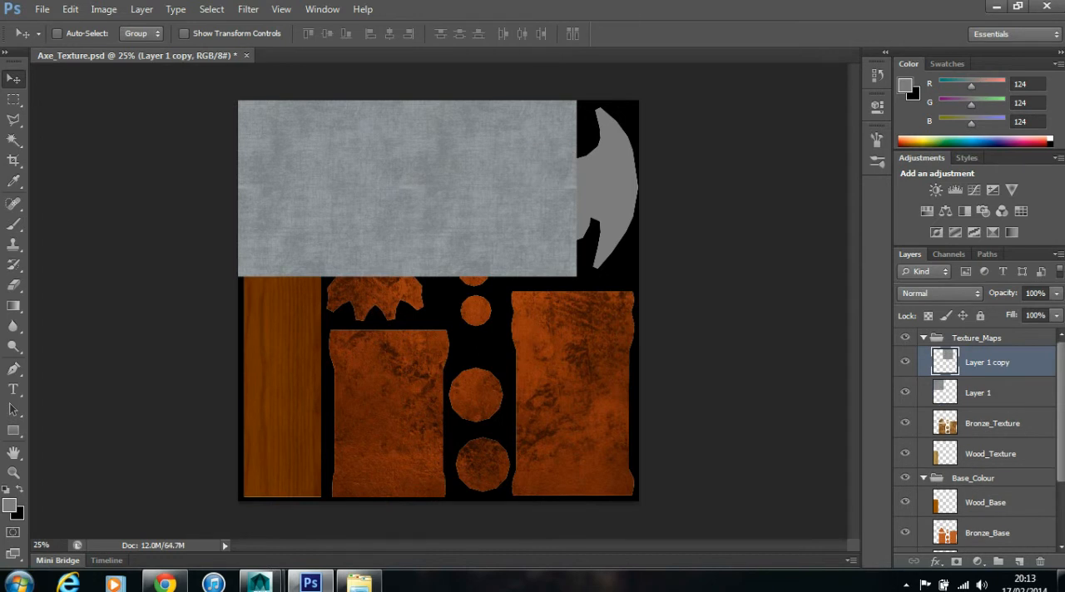
{"action": "left_click_drag", "start_coordinate": [483, 185], "coordinate": [650, 184], "text": "alt"}
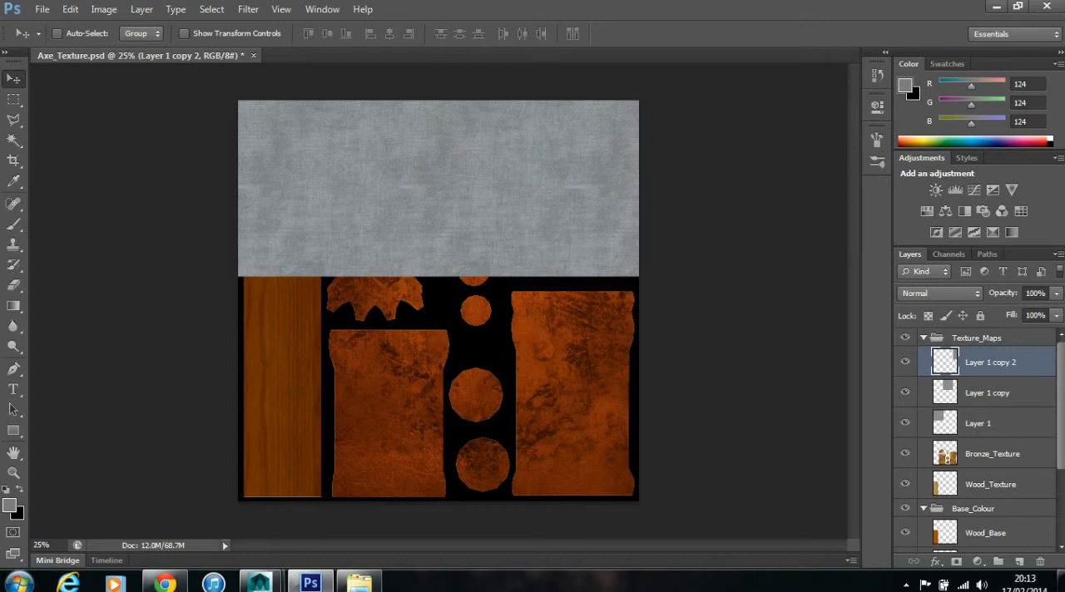
{"action": "left_click", "coordinate": [980, 424], "text": "shift"}
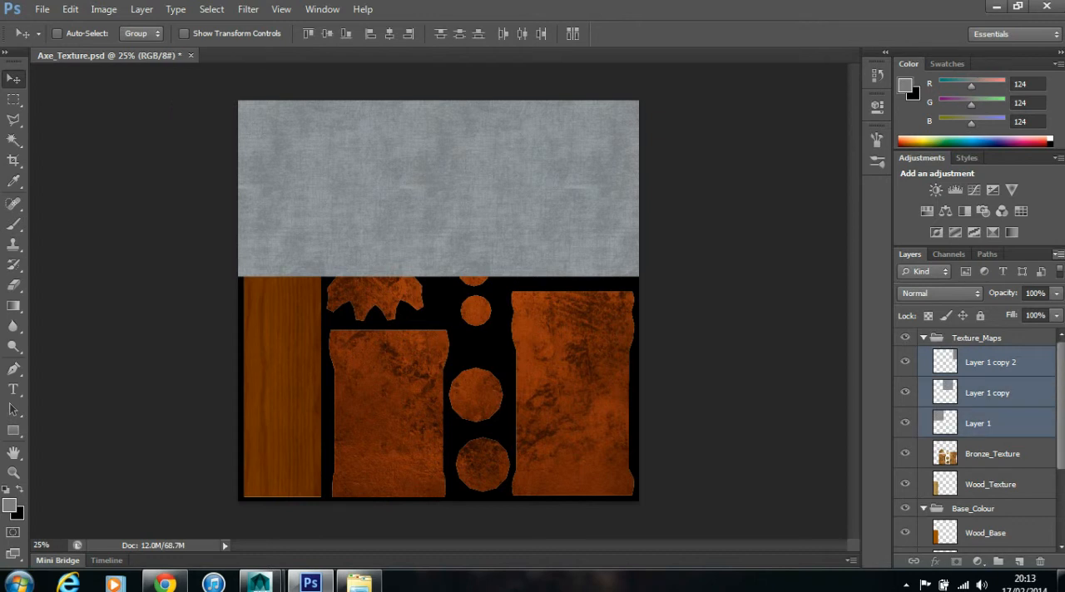
{"action": "left_click", "coordinate": [1059, 254]}
{"action": "left_click", "coordinate": [908, 456]}
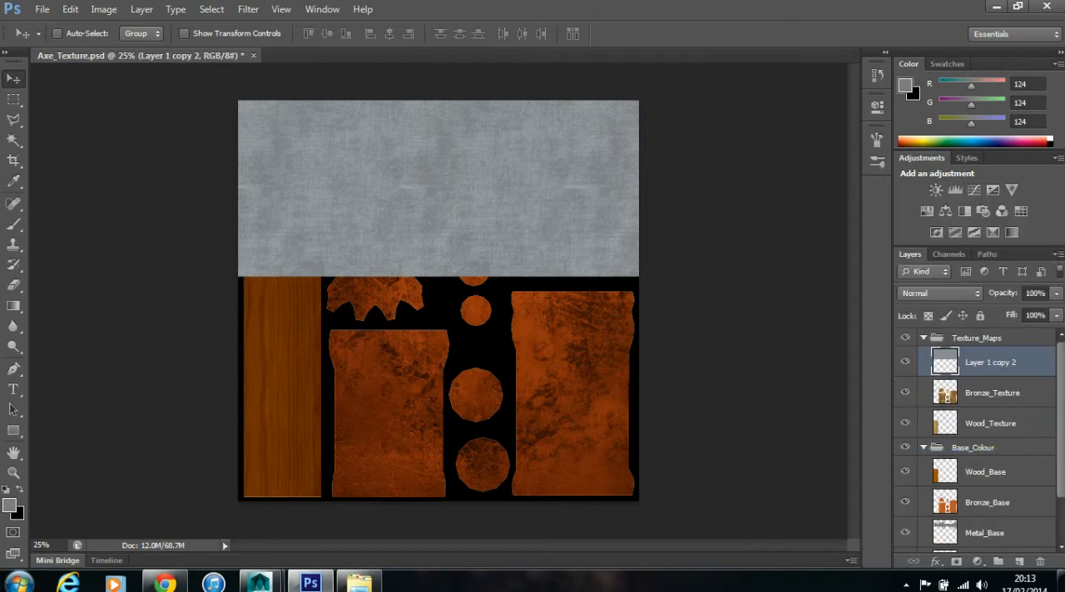
- Select the area outside the Metal_Base shapes, delete it from the merged metal texture layer, and deselect
{"action": "left_click", "coordinate": [906, 362]}
{"action": "left_click", "coordinate": [905, 362]}
{"action": "left_click", "coordinate": [985, 534]}
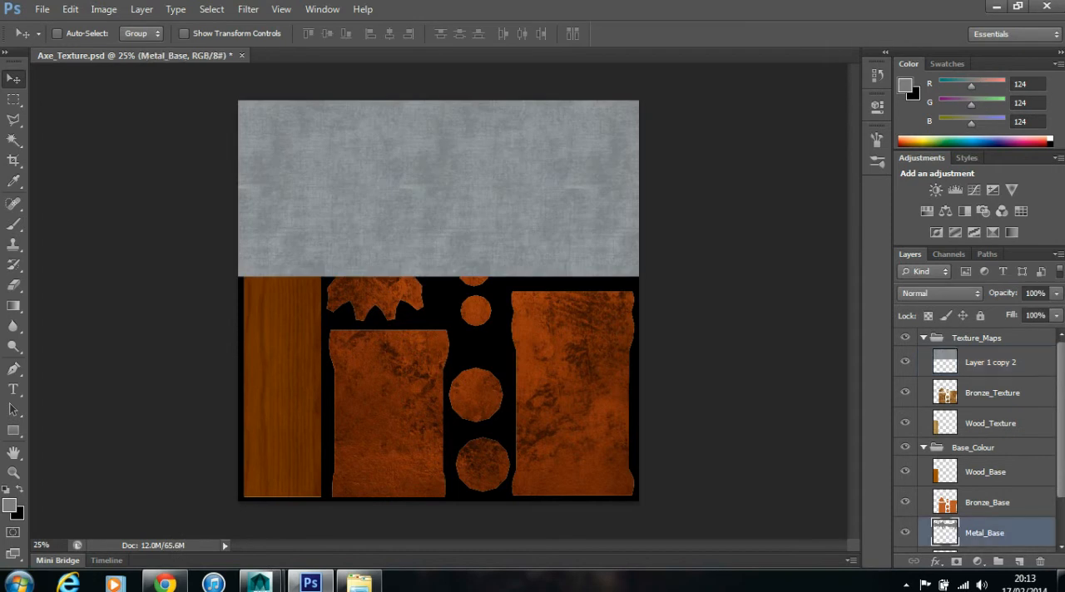
{"action": "left_click", "coordinate": [14, 140]}
{"action": "left_click", "coordinate": [359, 257]}
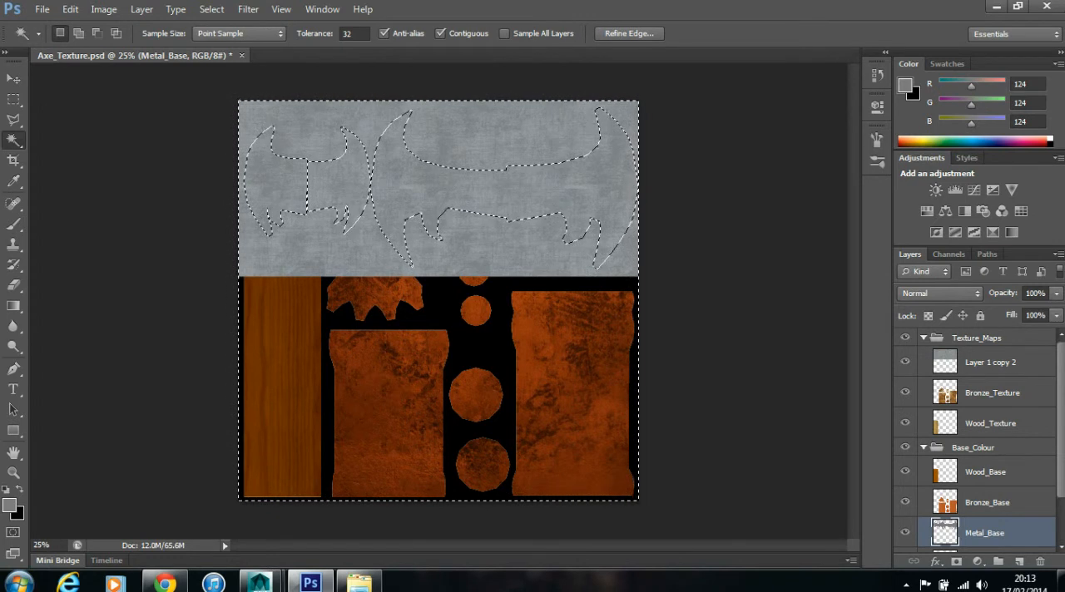
{"action": "left_click", "coordinate": [991, 363]}
{"action": "key", "text": "Delete"}
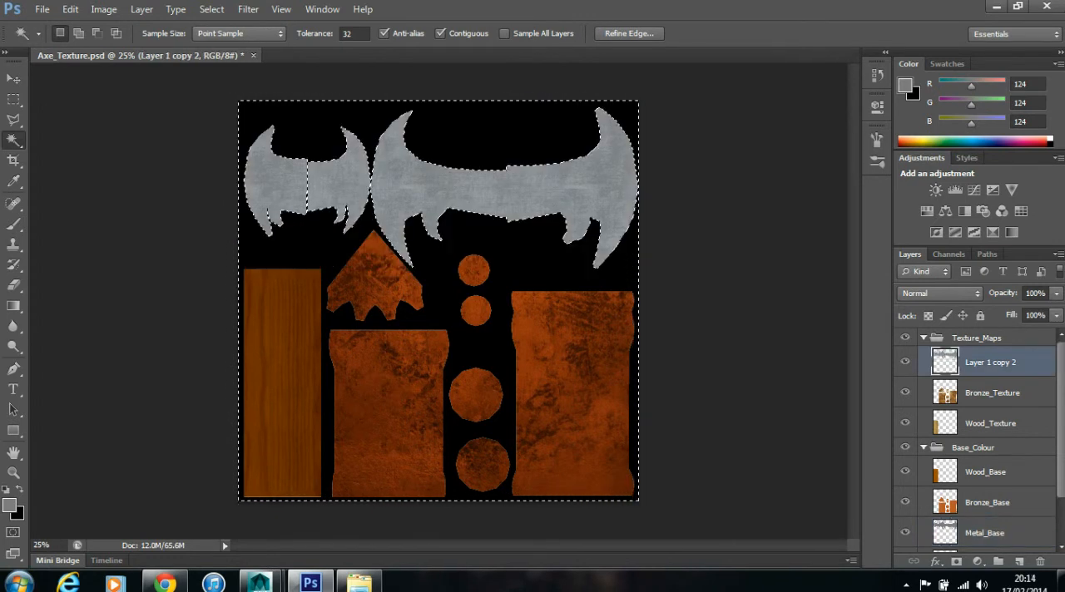
{"action": "key", "text": "ctrl+d"}
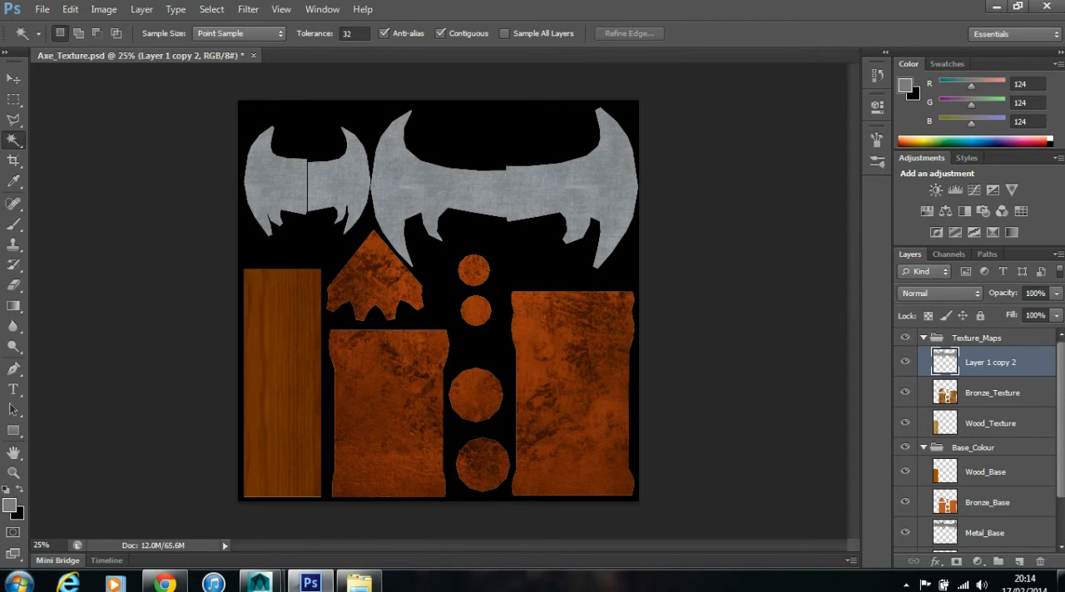
- Set the metal texture layer's blend mode to Multiply and rename the layer to Metal_Texture
{"action": "left_click", "coordinate": [957, 293]}
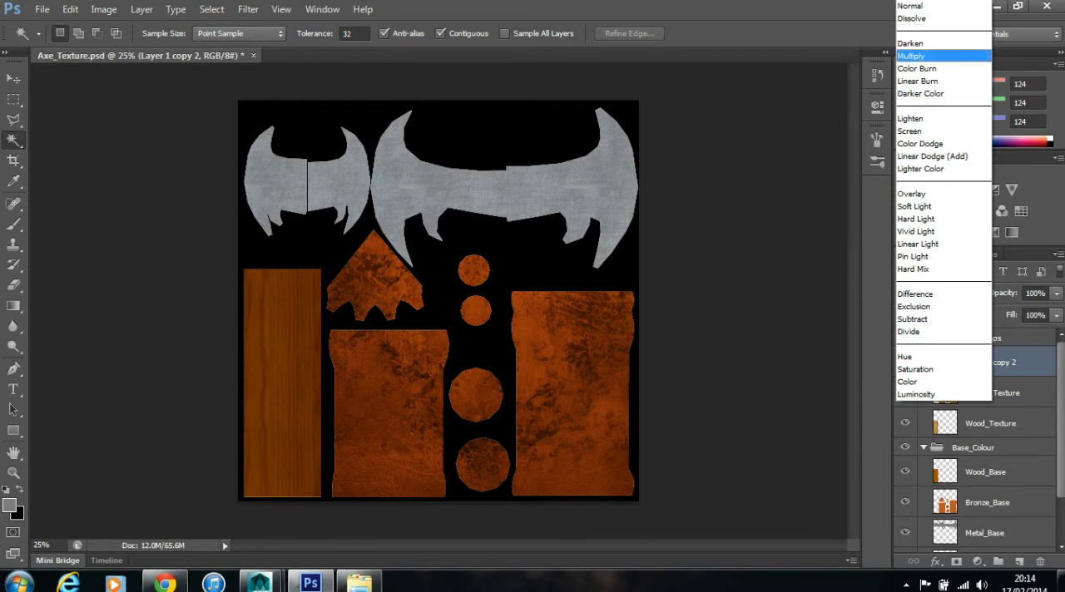
{"action": "left_click", "coordinate": [915, 56]}
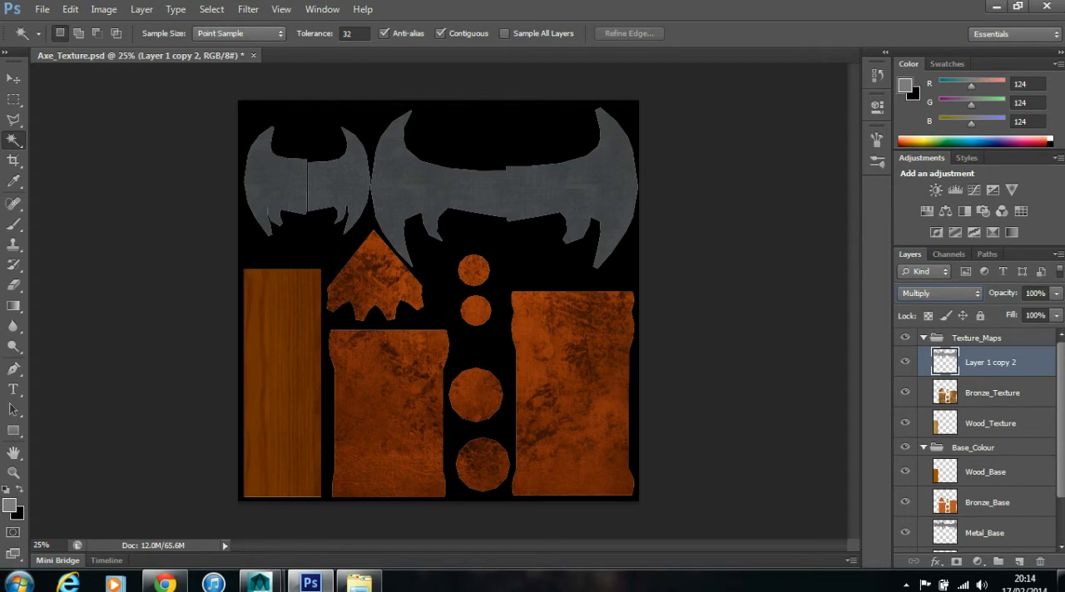
{"action": "double_click", "coordinate": [991, 363]}
{"action": "type", "text": "Wood_Texture"}
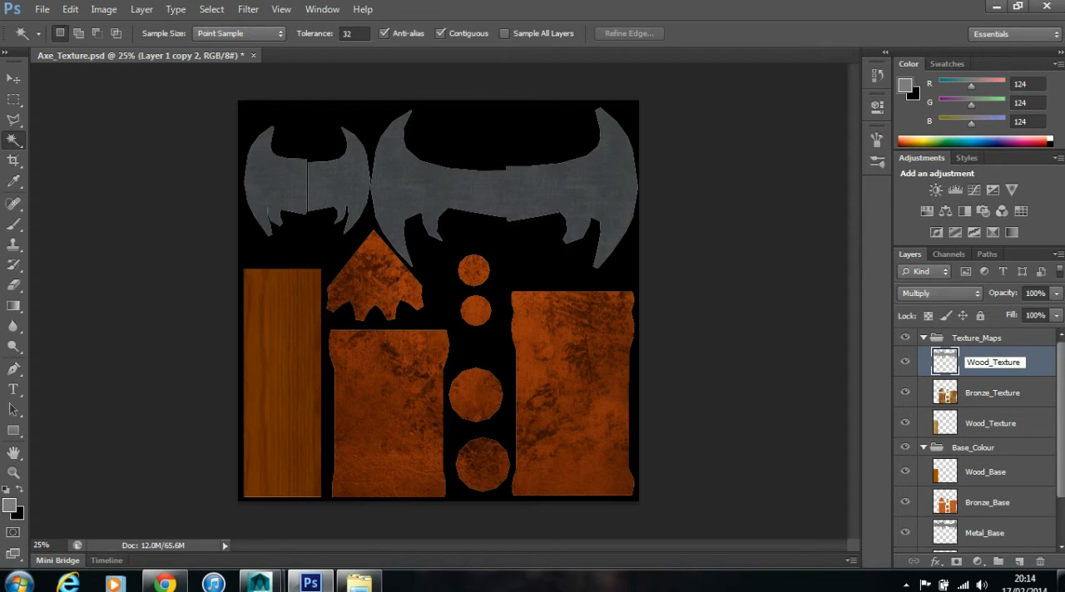
{"action": "left_click_drag", "start_coordinate": [989, 363], "coordinate": [966, 363]}
{"action": "type", "text": "Met"}
{"action": "type", "text": "al"}
{"action": "key", "text": "Return"}
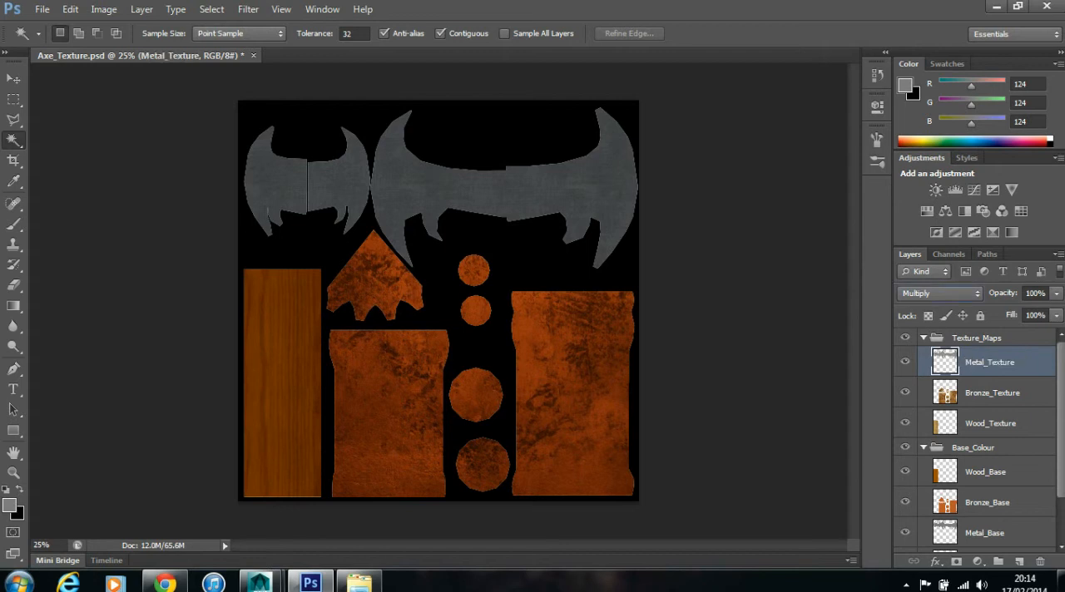
- Collapse the layer groups, try to move the UVLayout layer above them, and undo the move
{"action": "left_click", "coordinate": [924, 337]}
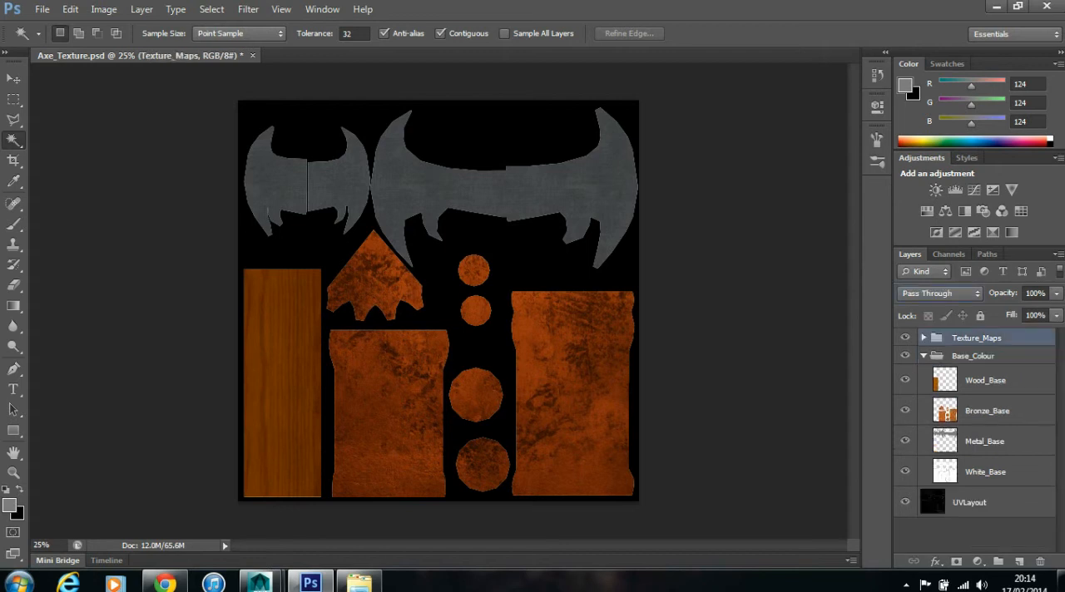
{"action": "left_click", "coordinate": [924, 356]}
{"action": "left_click", "coordinate": [969, 380]}
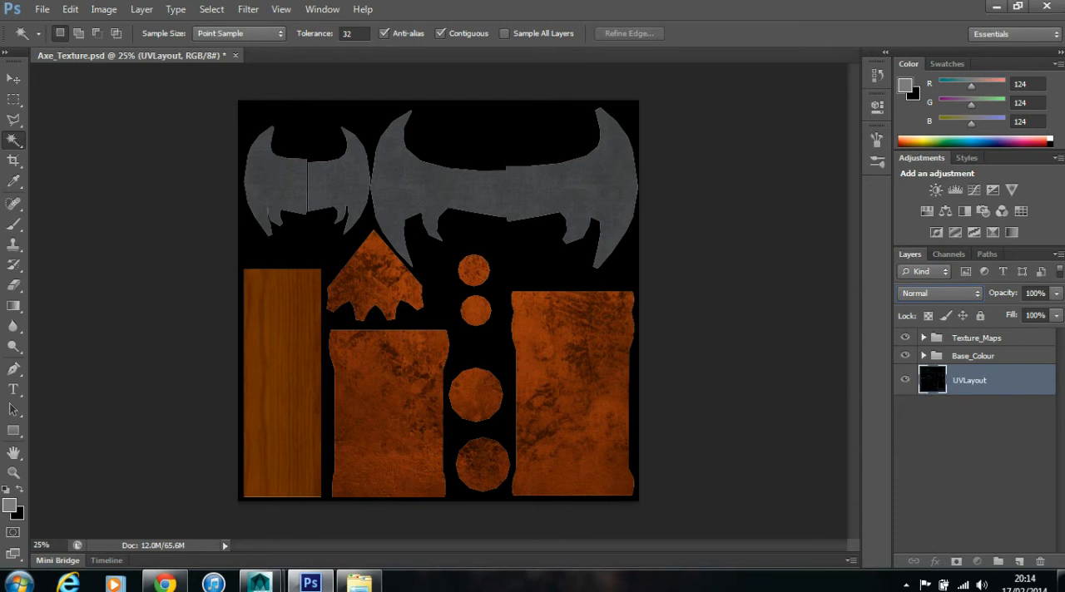
{"action": "left_click_drag", "start_coordinate": [969, 380], "coordinate": [969, 342]}
{"action": "left_click_drag", "start_coordinate": [970, 380], "coordinate": [969, 339]}
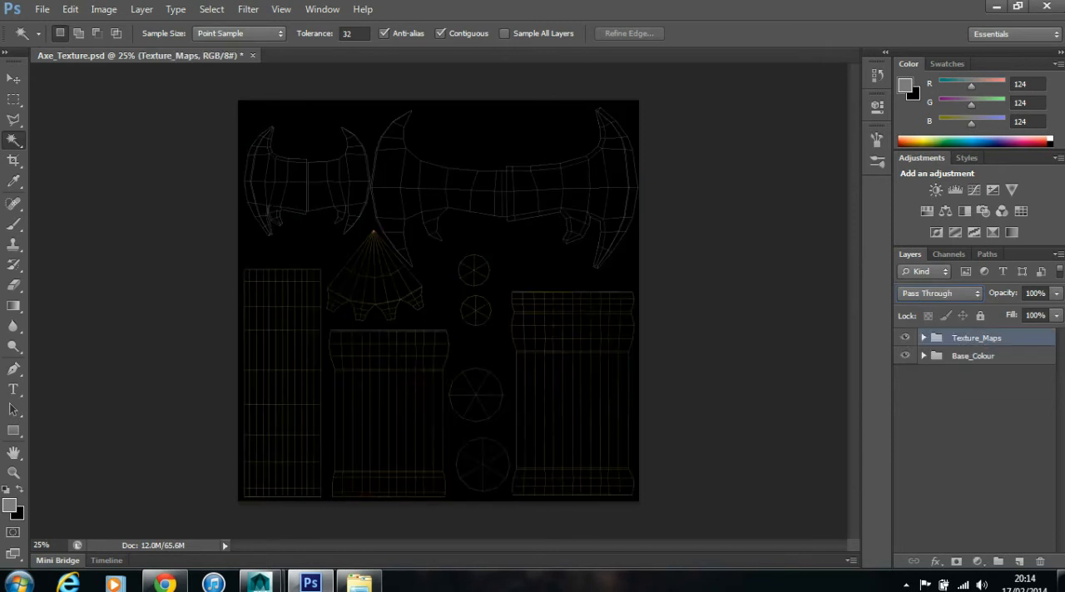
{"action": "left_click", "coordinate": [924, 338]}
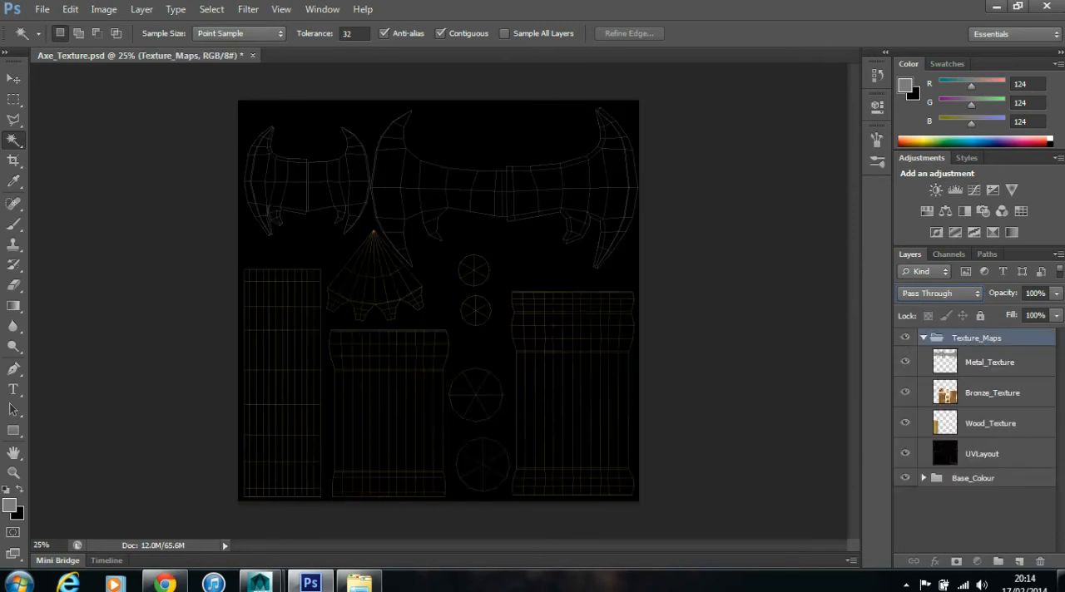
{"action": "key", "text": "ctrl+z"}
{"action": "key", "text": "ctrl+z"}
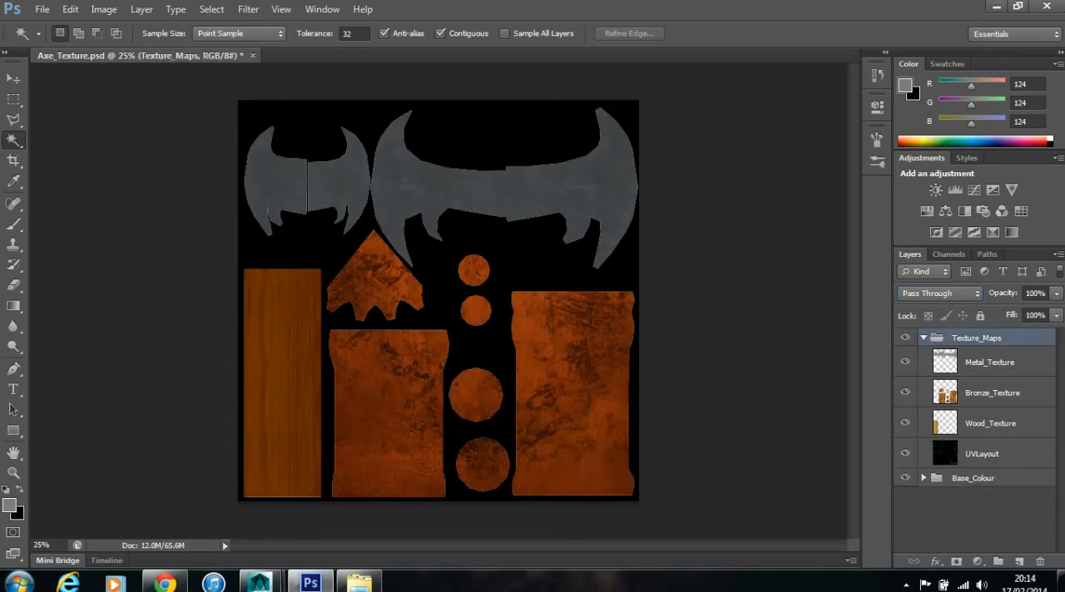
{"action": "key", "text": "ctrl+z"}
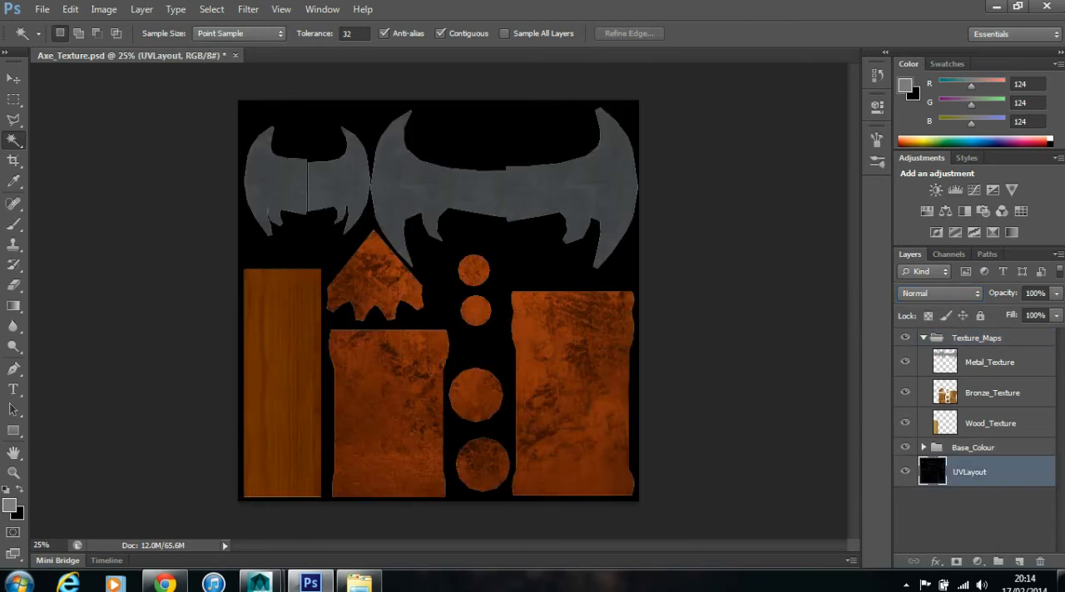
- Move the Base_Colour and Texture_Maps groups below the UVLayout layer and set UVLayout's blend mode to Screen
{"action": "left_click", "coordinate": [923, 337]}
{"action": "left_click_drag", "start_coordinate": [974, 356], "coordinate": [974, 426]}
{"action": "left_click_drag", "start_coordinate": [974, 338], "coordinate": [973, 376]}
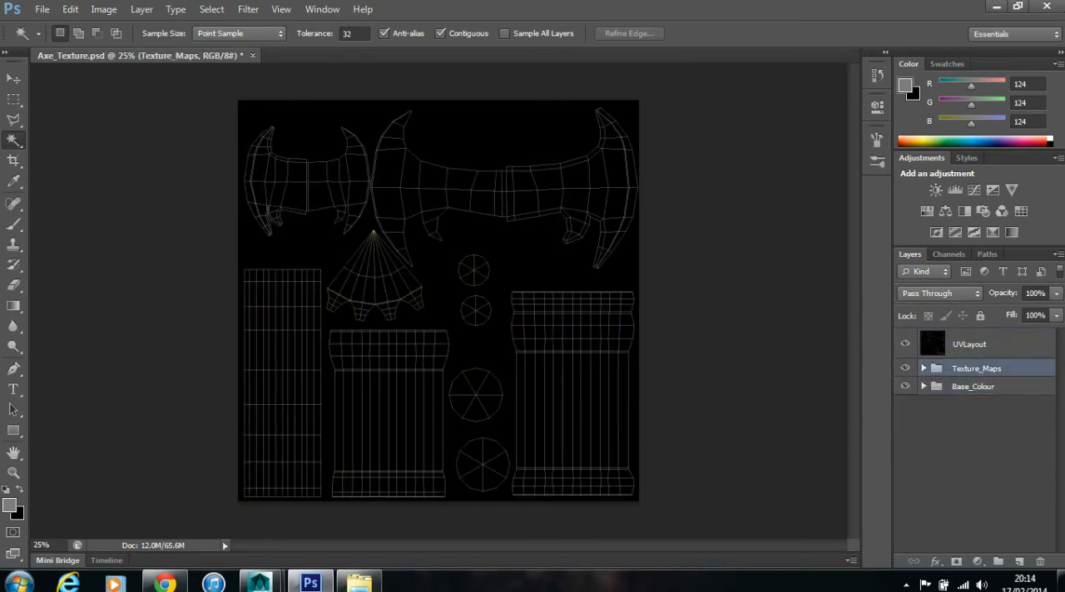
{"action": "left_click", "coordinate": [969, 344]}
{"action": "left_click", "coordinate": [940, 293]}
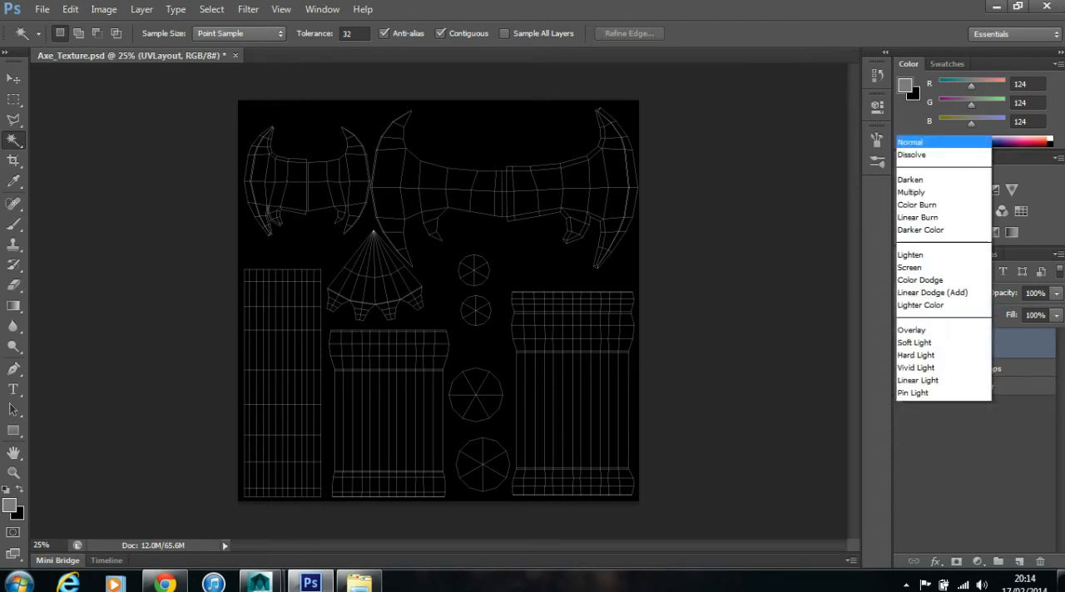
{"action": "left_click", "coordinate": [909, 131]}
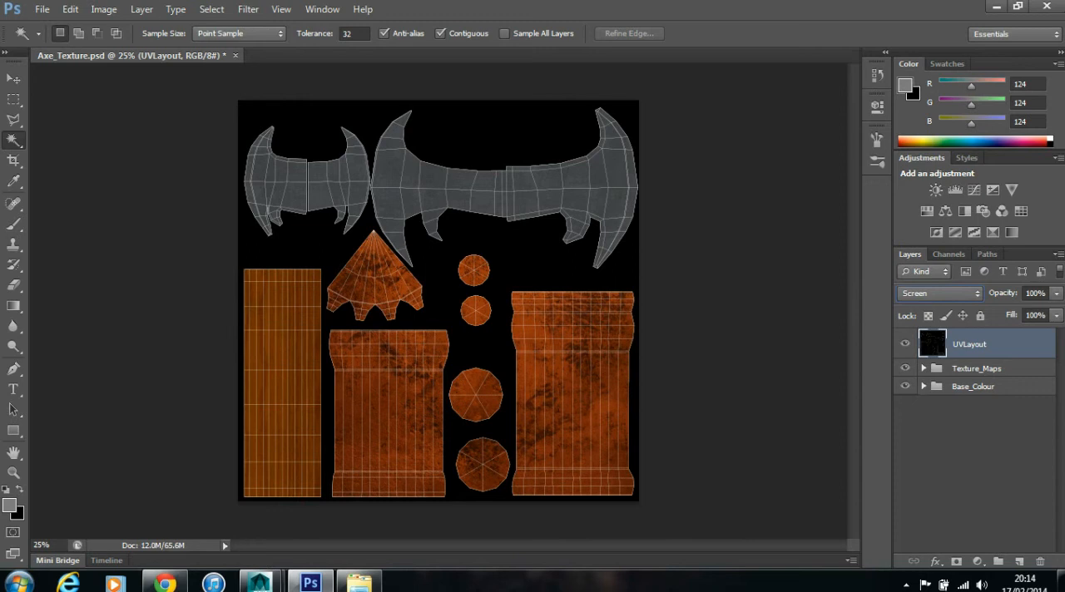
- Expand the Base_Colour group and brighten the Wood_Base layer with a Brightness/Contrast adjustment, raising the contrast slightly
{"action": "left_click", "coordinate": [923, 386]}
{"action": "left_click", "coordinate": [905, 410]}
{"action": "left_click", "coordinate": [906, 410]}
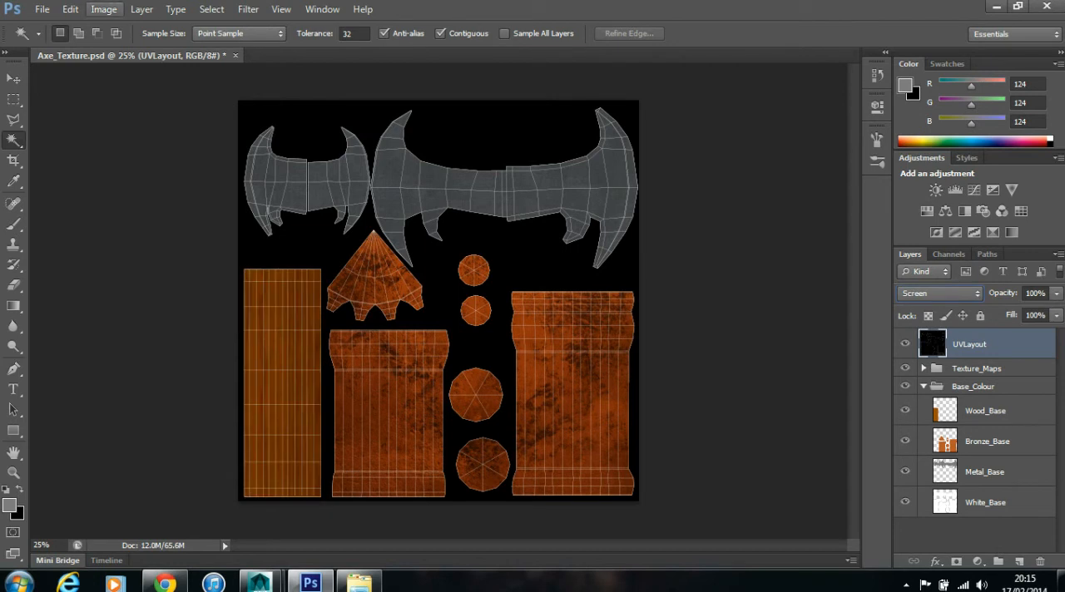
{"action": "left_click", "coordinate": [70, 10]}
{"action": "left_click", "coordinate": [985, 411]}
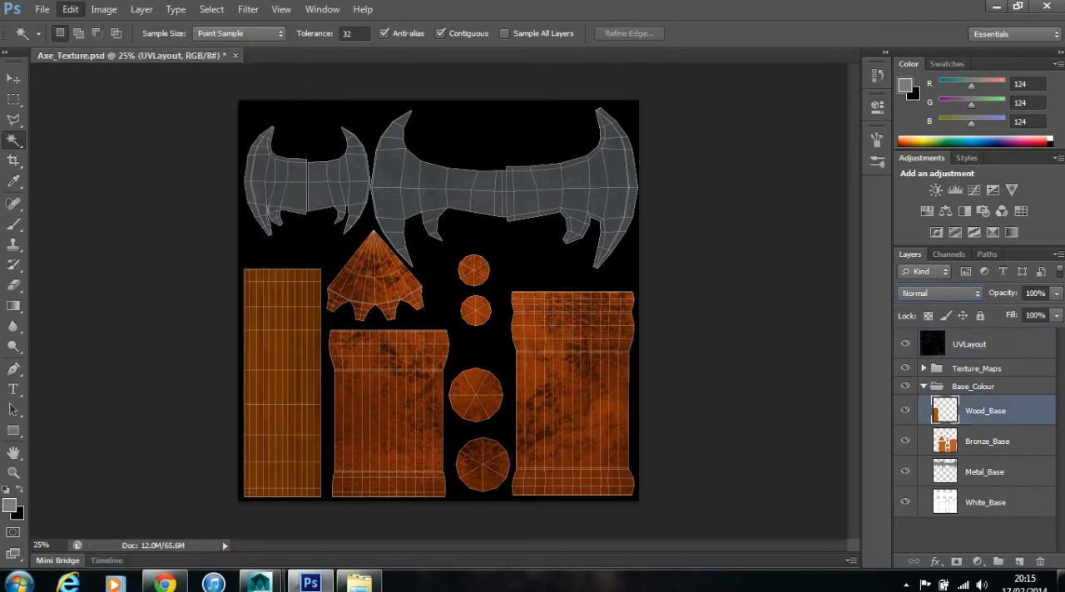
{"action": "left_click", "coordinate": [103, 9]}
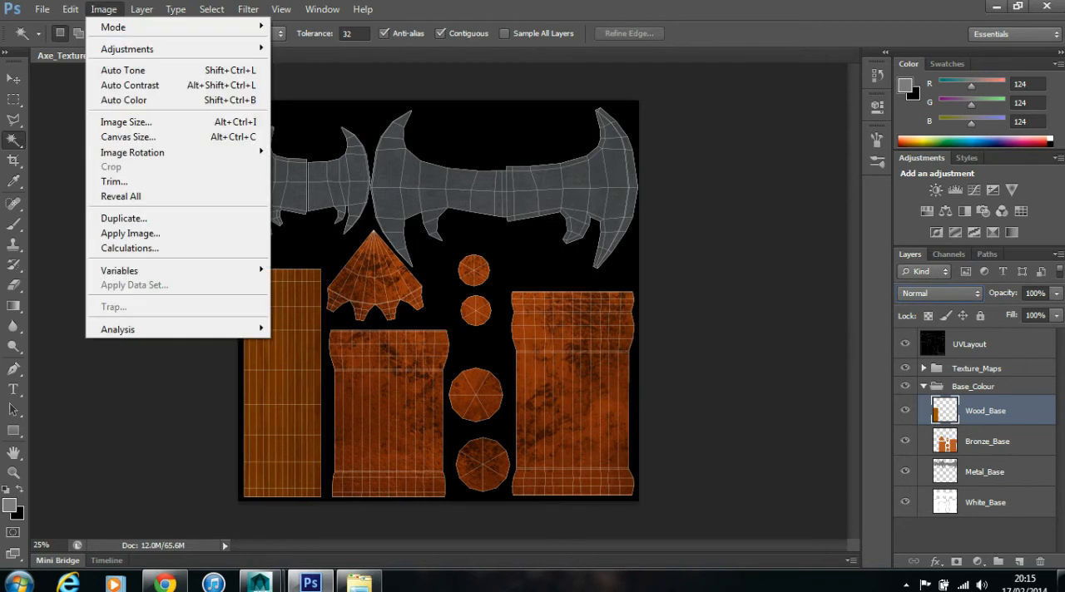
{"action": "mouse_move", "coordinate": [126, 49]}
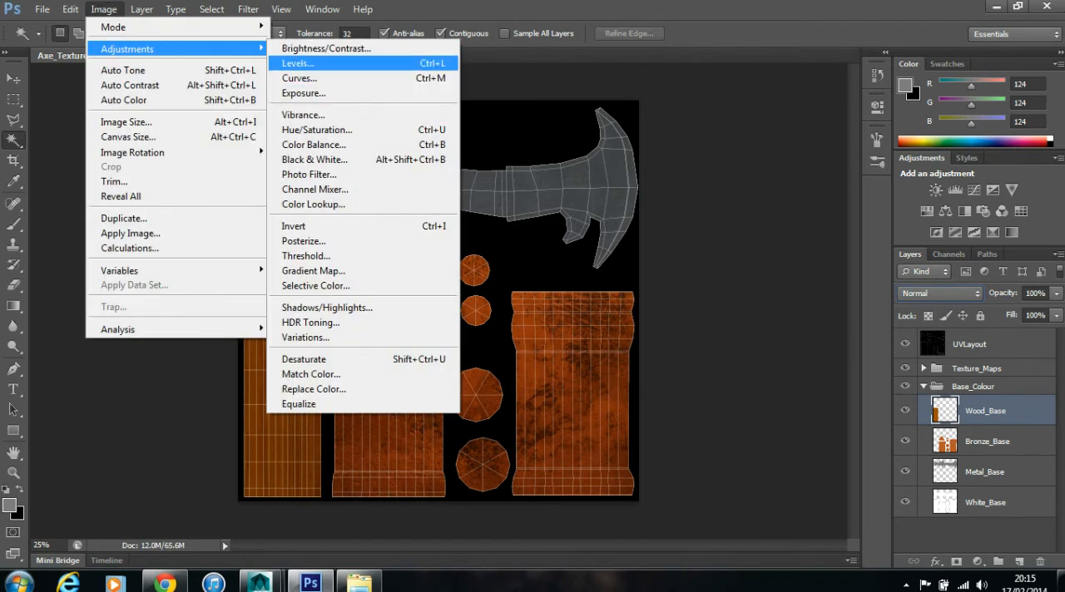
{"action": "left_click", "coordinate": [326, 48]}
{"action": "left_click_drag", "start_coordinate": [605, 297], "coordinate": [645, 297]}
{"action": "mouse_move", "coordinate": [606, 334]}
{"action": "left_mouse_down"}
{"action": "mouse_move", "coordinate": [630, 334]}
{"action": "mouse_move", "coordinate": [595, 333]}
{"action": "mouse_move", "coordinate": [617, 334]}
{"action": "left_mouse_up"}
{"action": "left_click_drag", "start_coordinate": [645, 298], "coordinate": [633, 297]}
{"action": "key", "text": "Return"}
{"action": "key", "text": "w"}
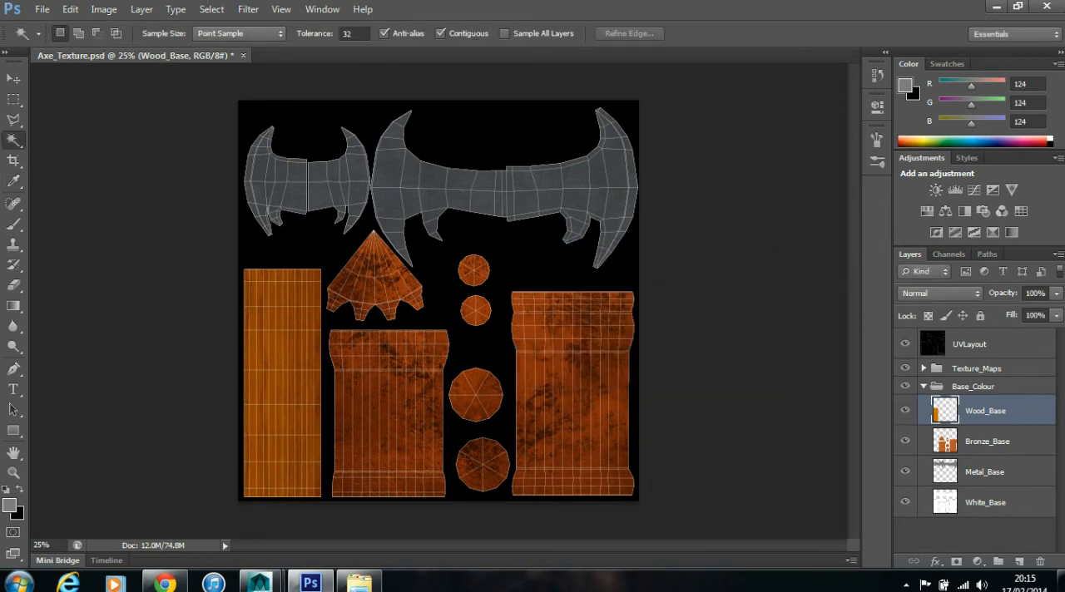
- Hide the UVLayout layer and save the Axe_Texture PSD
{"action": "left_click", "coordinate": [905, 343]}
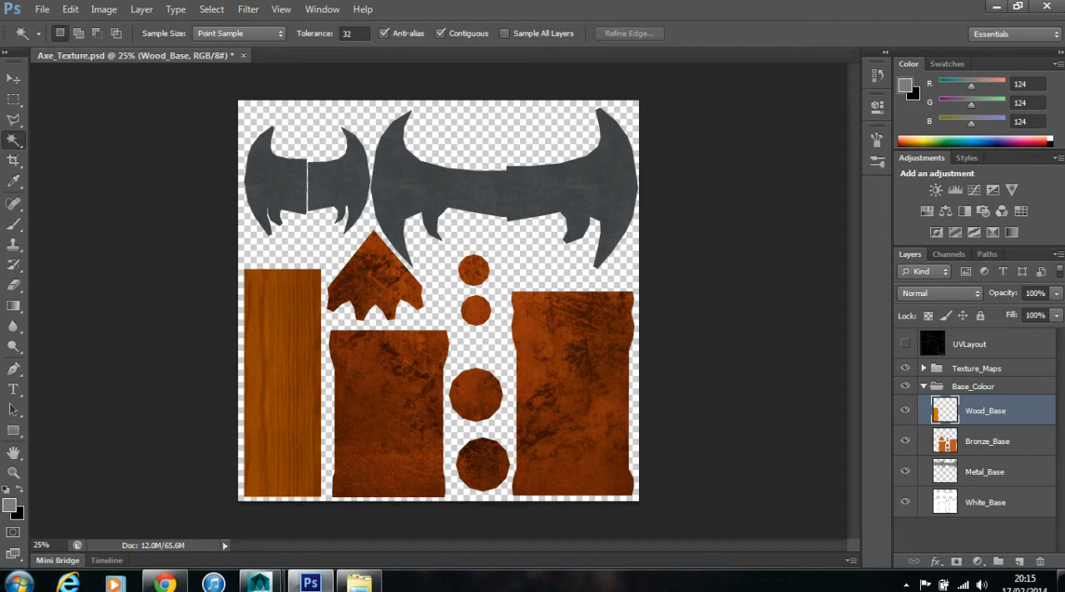
{"action": "left_click", "coordinate": [905, 344]}
{"action": "left_click", "coordinate": [906, 343]}
{"action": "left_click", "coordinate": [41, 9]}
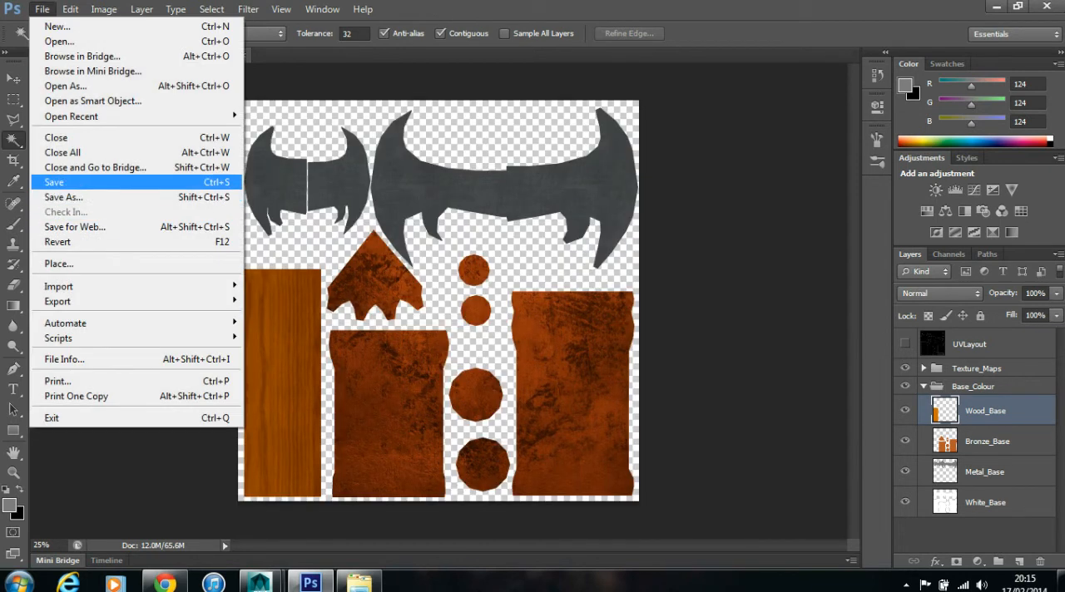
{"action": "left_click", "coordinate": [54, 182]}
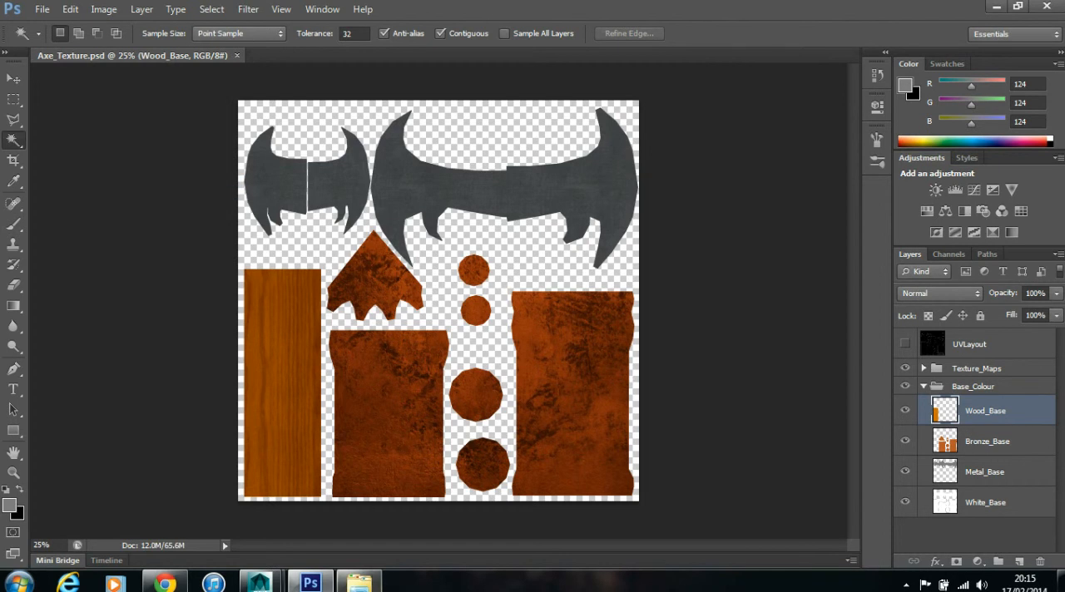
- Switch to Maya, select the axe's wooden handle and show its material attributes
{"action": "left_click", "coordinate": [261, 582]}
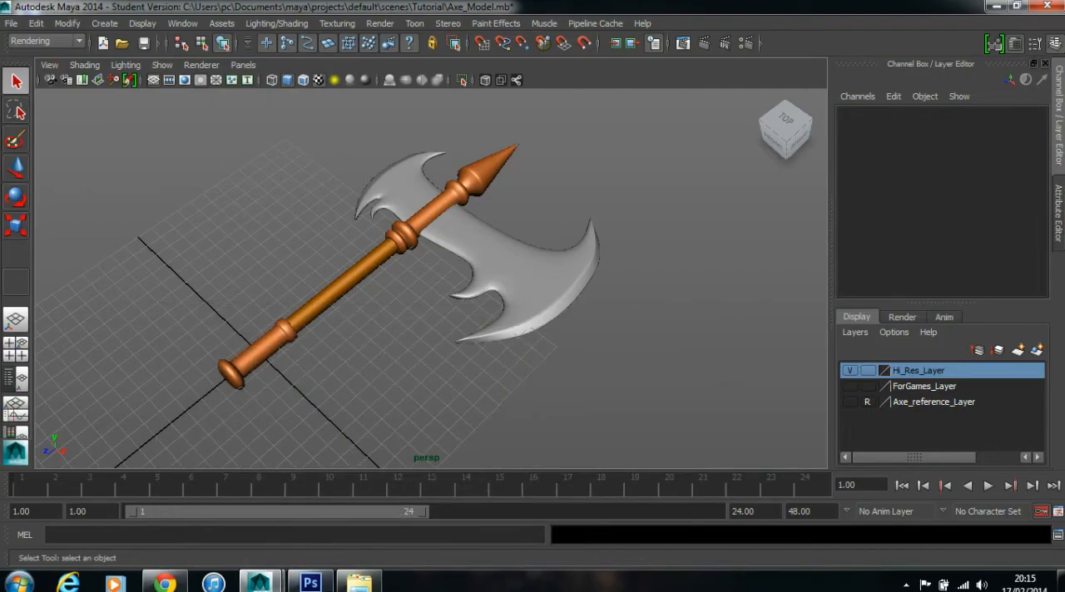
{"action": "left_click", "coordinate": [526, 264]}
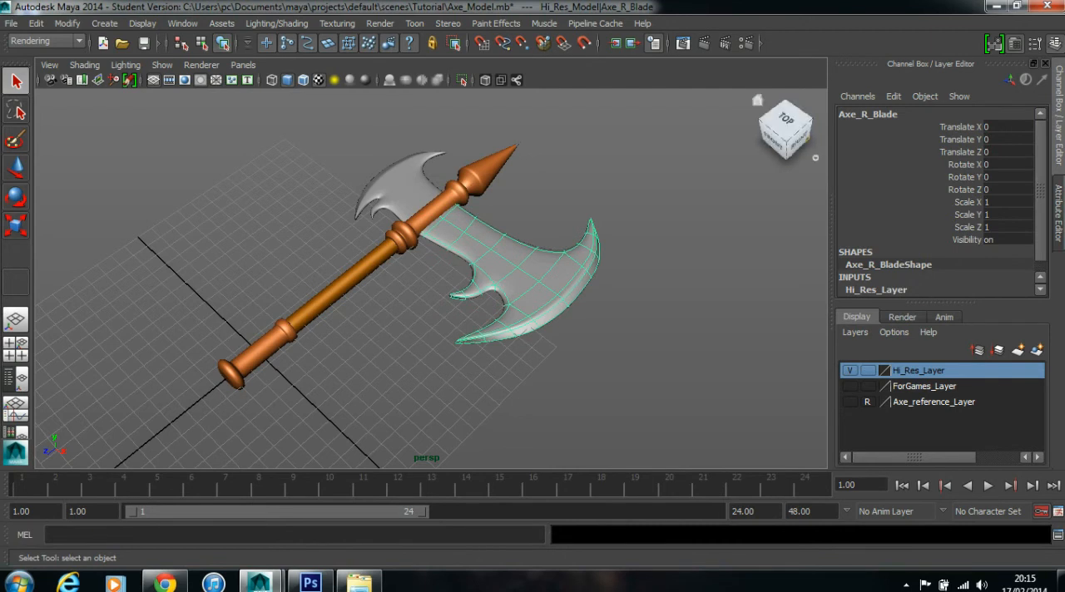
{"action": "left_click", "coordinate": [1058, 212]}
{"action": "left_click", "coordinate": [298, 284]}
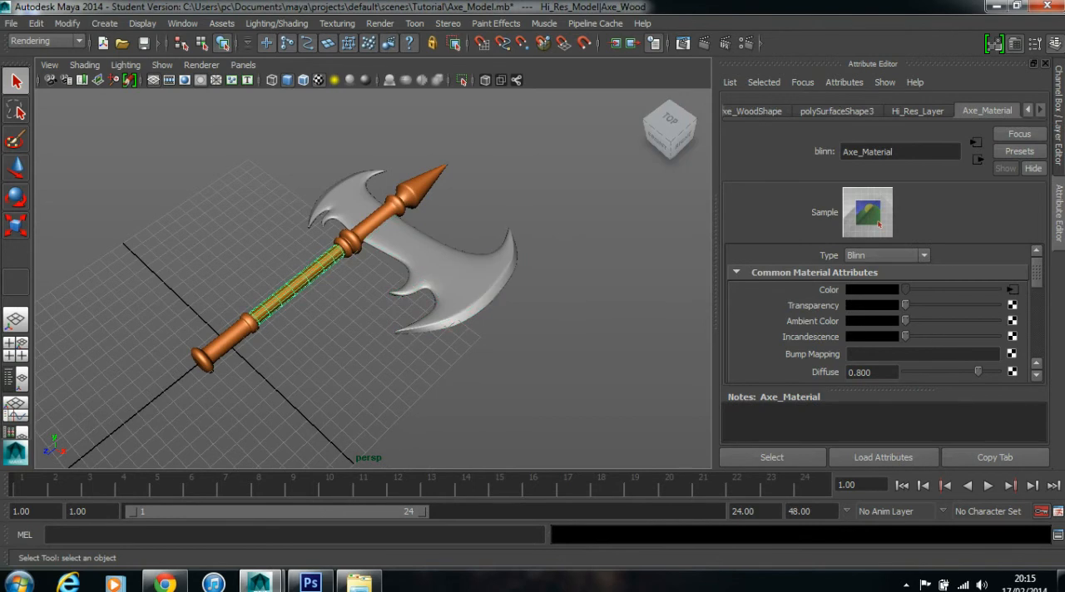
{"action": "key", "text": "ctrl+a"}
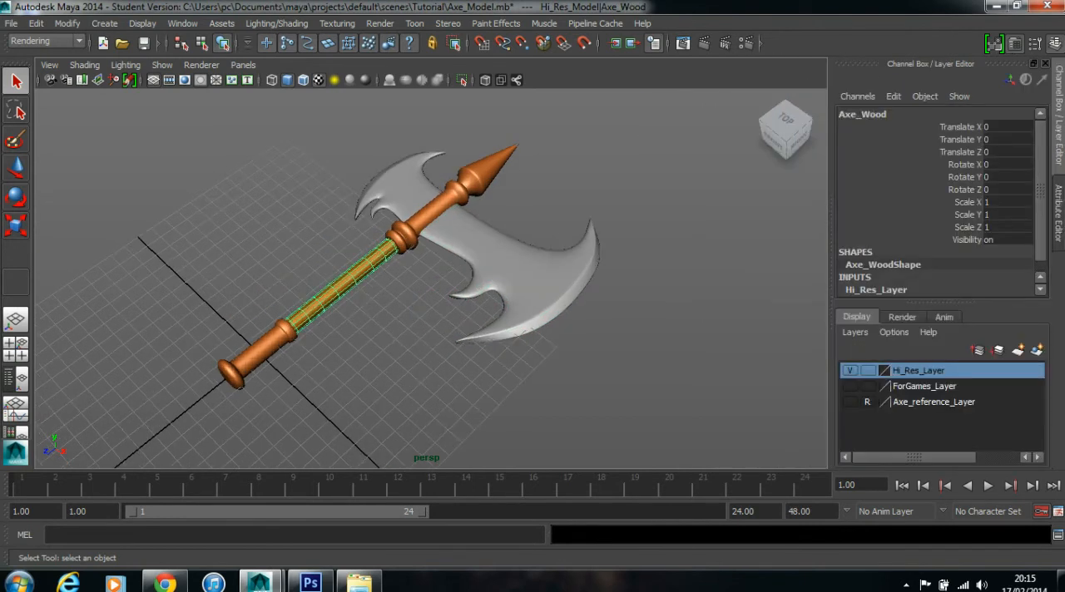
{"action": "key", "text": "ctrl+a"}
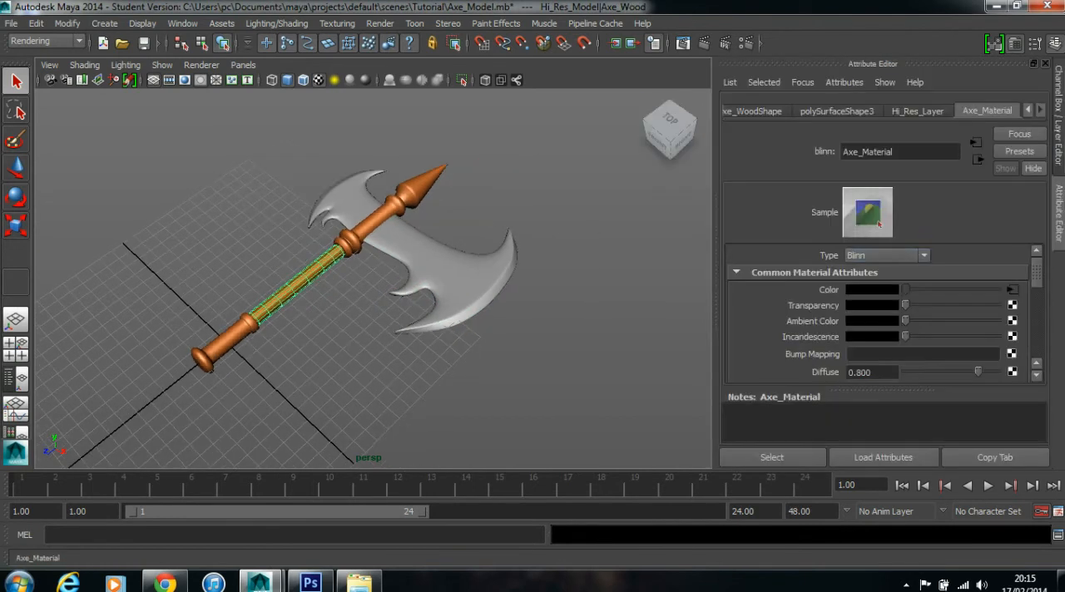
{"action": "right_click", "coordinate": [282, 242]}
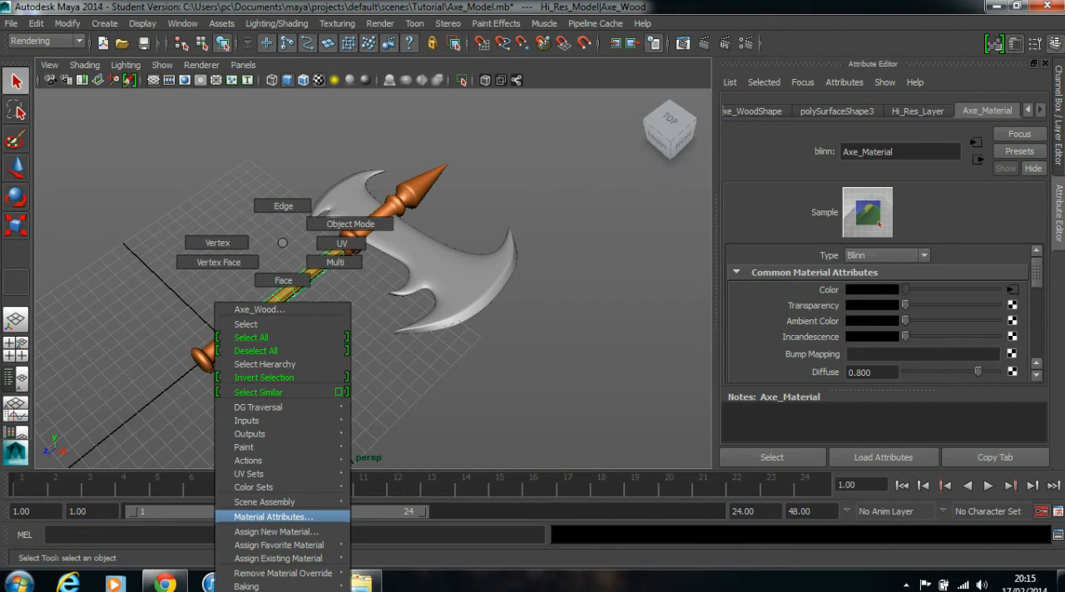
{"action": "left_click", "coordinate": [275, 517]}
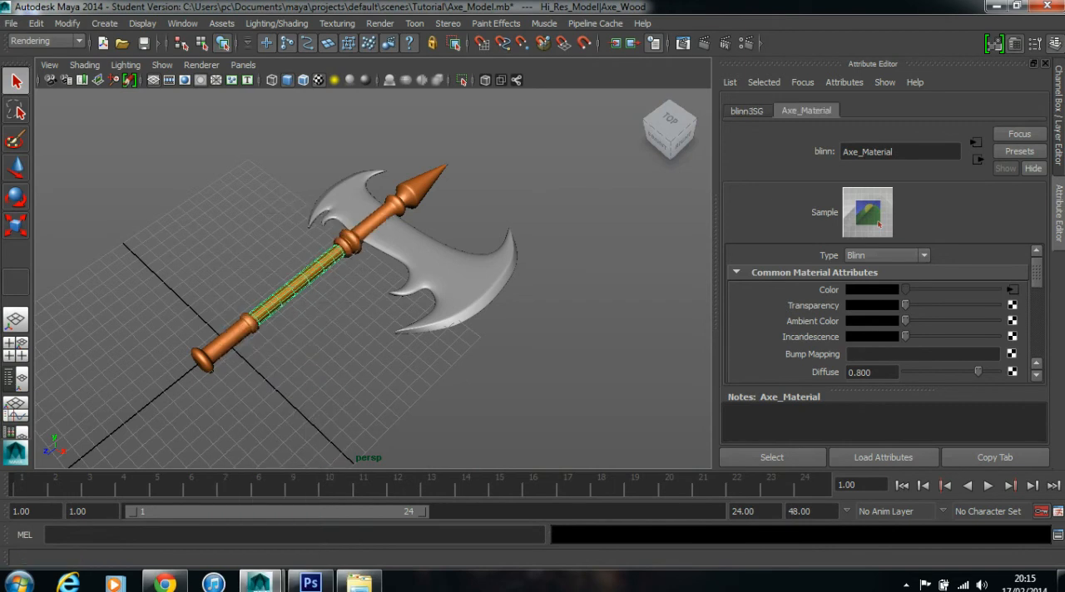
- Reload Axe_Texture.psd in the file node feeding Axe_Material's colour and refresh the node's swatch, returning to the material
{"action": "left_click", "coordinate": [1012, 290]}
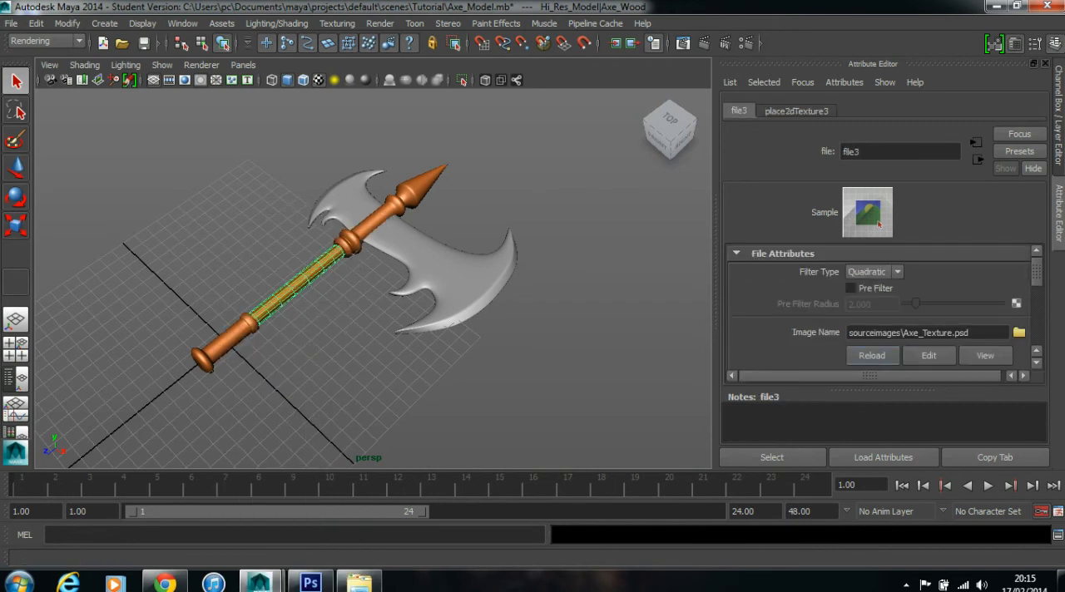
{"action": "left_click", "coordinate": [872, 355]}
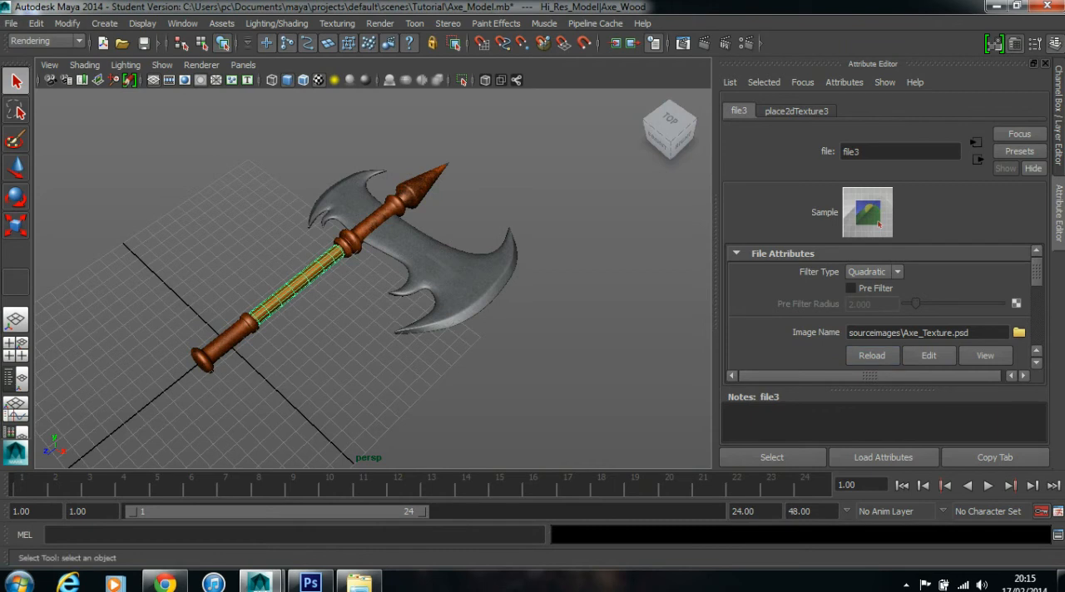
{"action": "left_click_drag", "start_coordinate": [375, 275], "coordinate": [350, 279]}
{"action": "scroll", "coordinate": [358, 279], "scroll_direction": "up", "scroll_amount": 2}
{"action": "scroll", "coordinate": [357, 279], "scroll_direction": "up", "scroll_amount": 1}
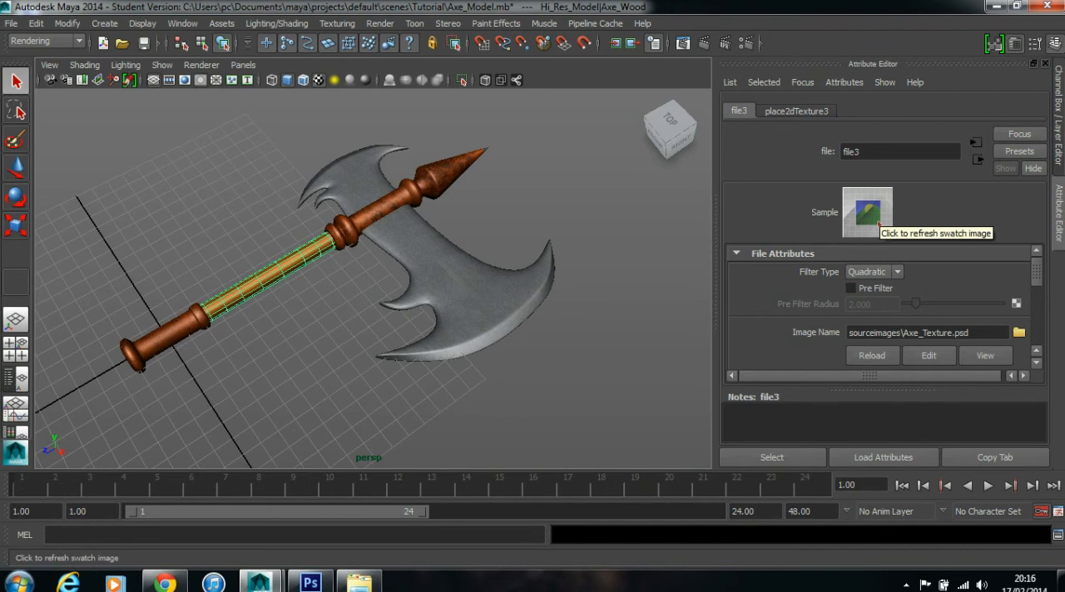
{"action": "left_click", "coordinate": [879, 224]}
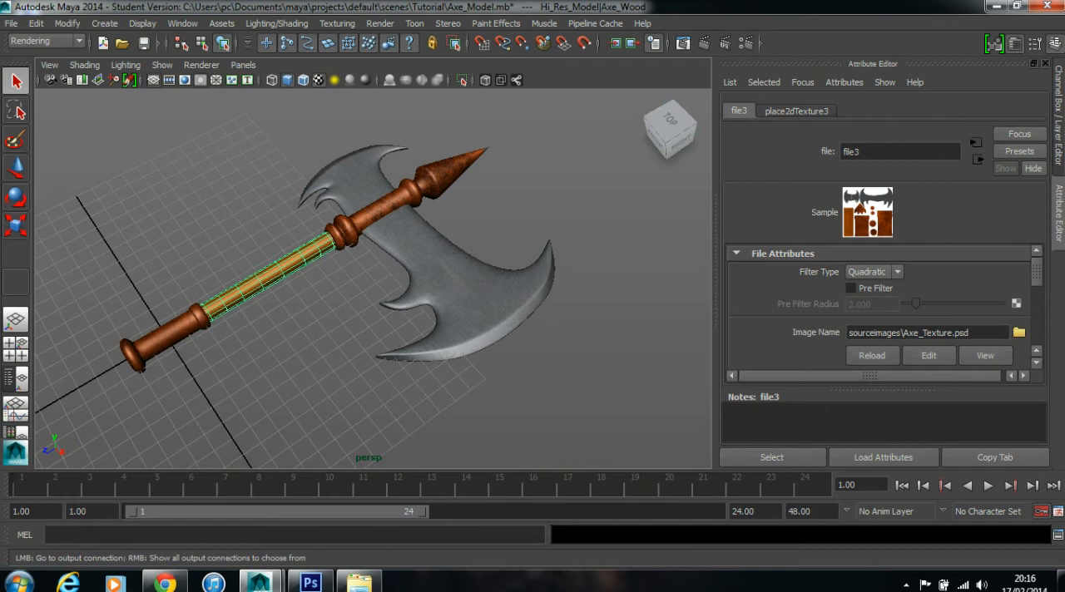
{"action": "left_click", "coordinate": [978, 160]}
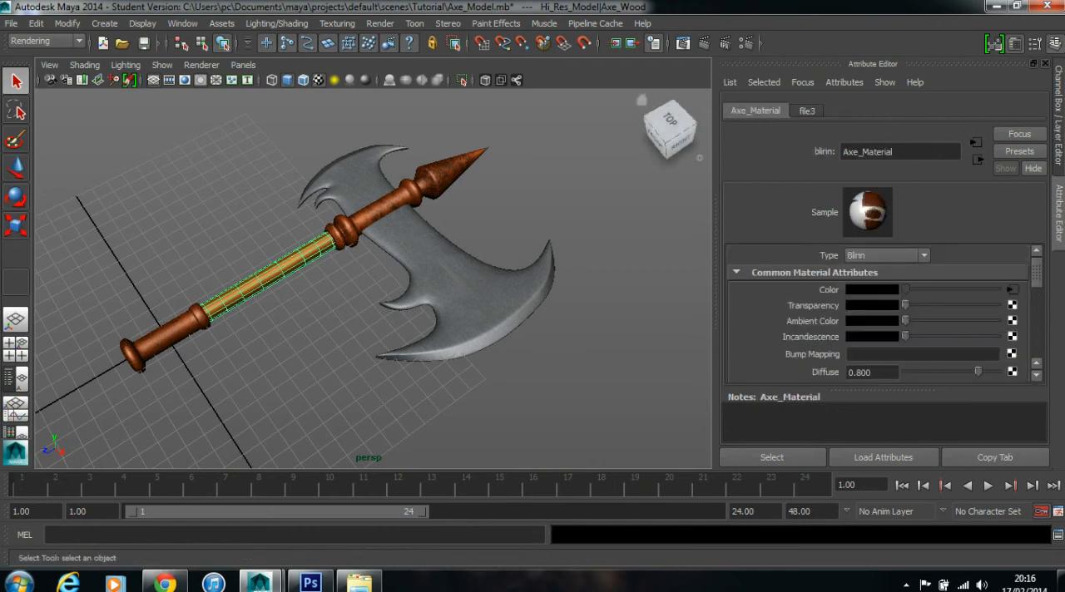
- Clear the selection and examine the textured handle, bronze fittings and blades of the axe up close and as a whole
{"action": "left_click", "coordinate": [595, 218]}
{"action": "left_click_drag", "start_coordinate": [541, 249], "coordinate": [591, 249]}
{"action": "left_click", "coordinate": [273, 289]}
{"action": "left_click_drag", "start_coordinate": [273, 289], "coordinate": [403, 258]}
{"action": "left_click", "coordinate": [367, 183]}
{"action": "scroll", "coordinate": [367, 183], "scroll_direction": "up", "scroll_amount": 5}
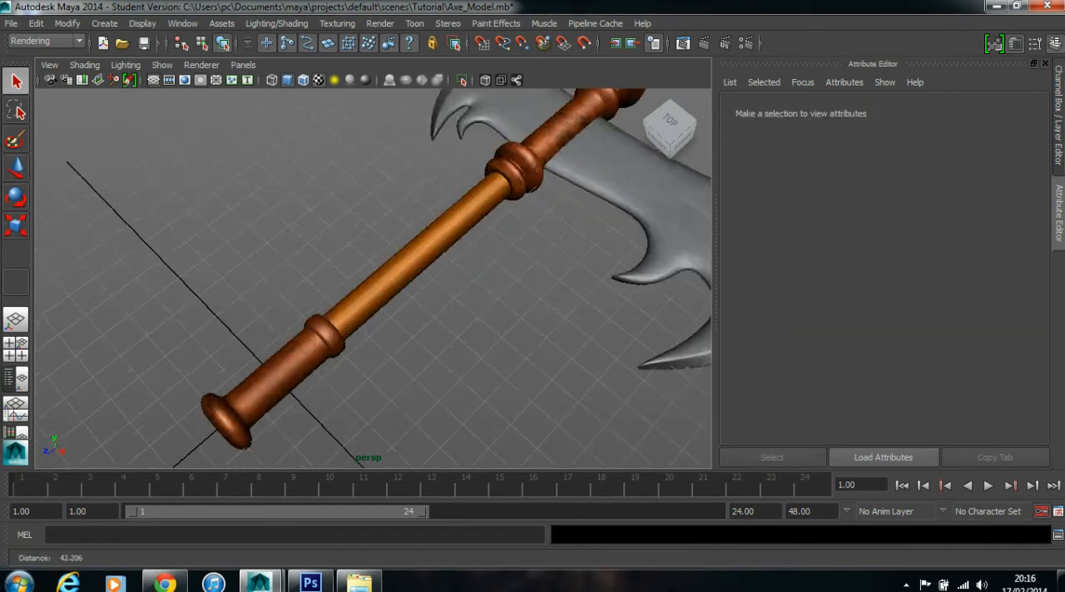
{"action": "left_click_drag", "start_coordinate": [487, 149], "coordinate": [462, 140]}
{"action": "scroll", "coordinate": [545, 119], "scroll_direction": "down", "scroll_amount": 8}
{"action": "scroll", "coordinate": [462, 140], "scroll_direction": "up", "scroll_amount": 6}
{"action": "scroll", "coordinate": [374, 279], "scroll_direction": "down", "scroll_amount": 3}
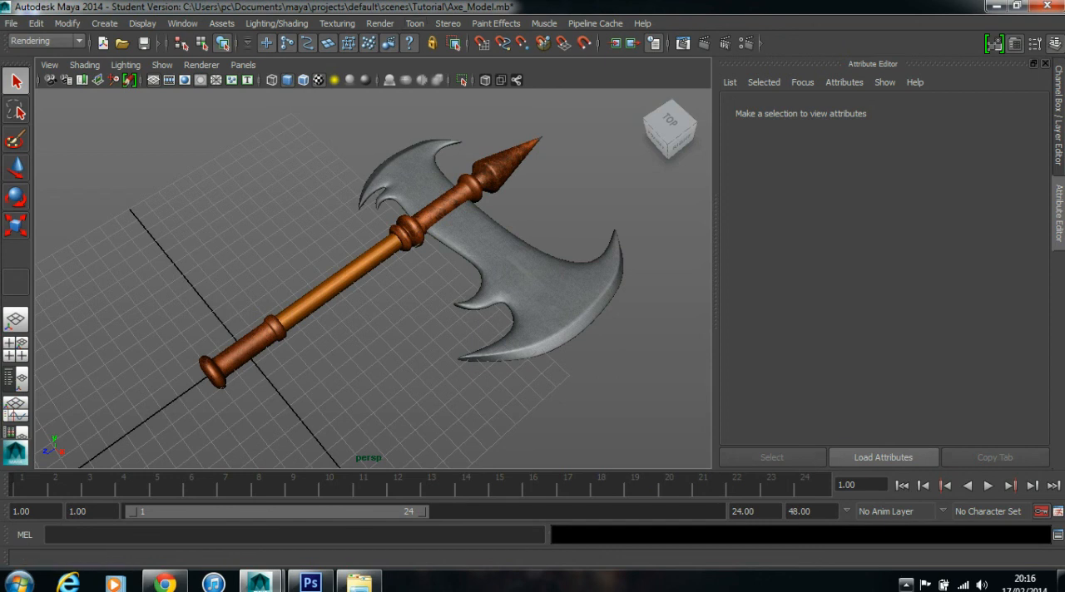
{"action": "left_click", "coordinate": [907, 585]}
{"action": "right_click", "coordinate": [929, 479]}
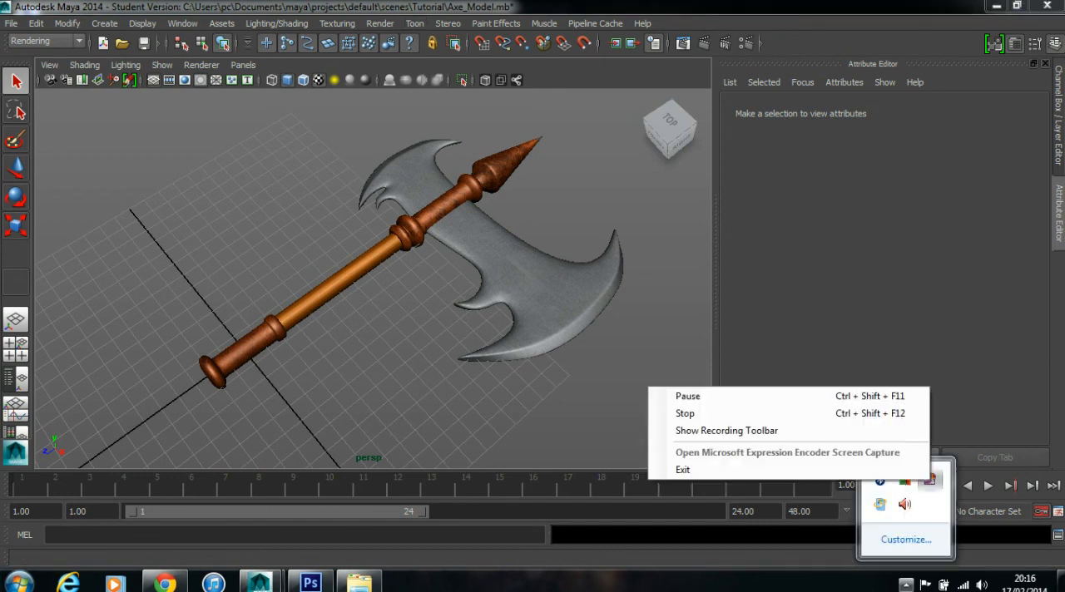